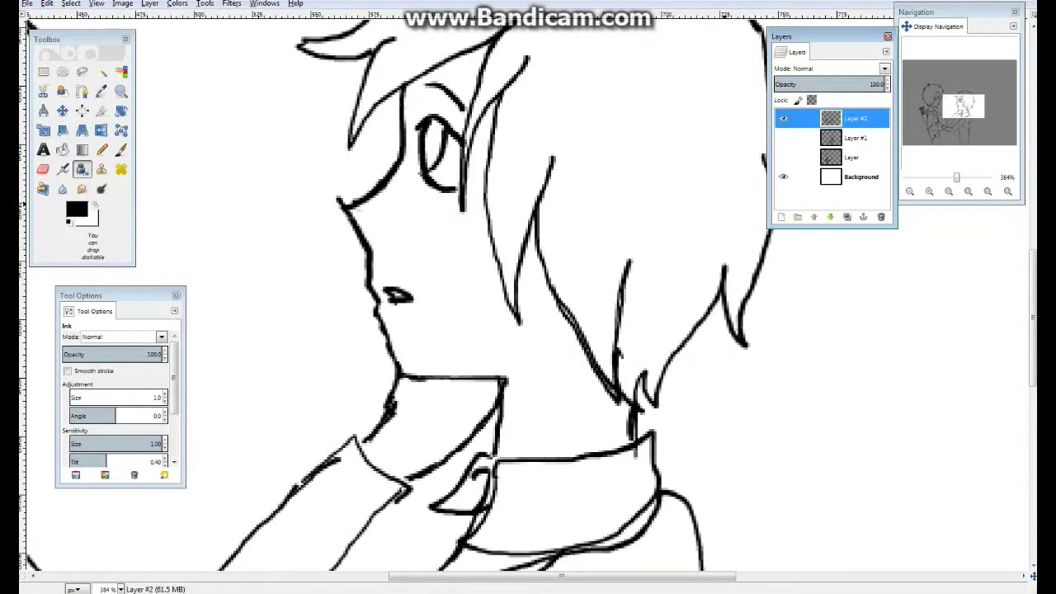
# Step: Erase the lower edge of the right figure's eye and redraw the lower lid with the Ink tool
pyautogui.hotkey('shift', 'ctrl', 'j')
pyautogui.scroll(5, 532, 376)
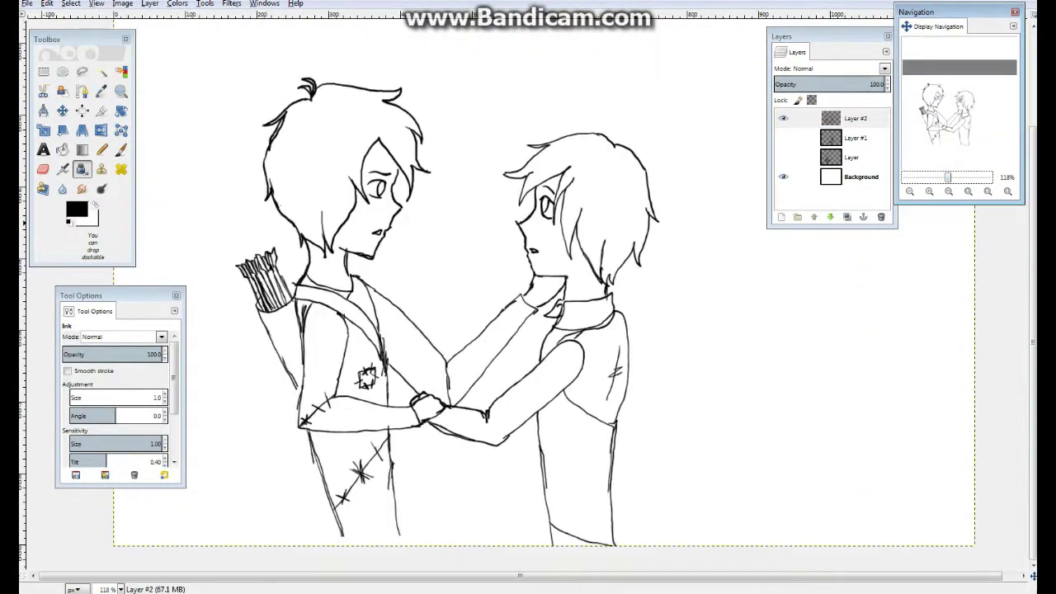
pyautogui.hotkey('shift', 'e')
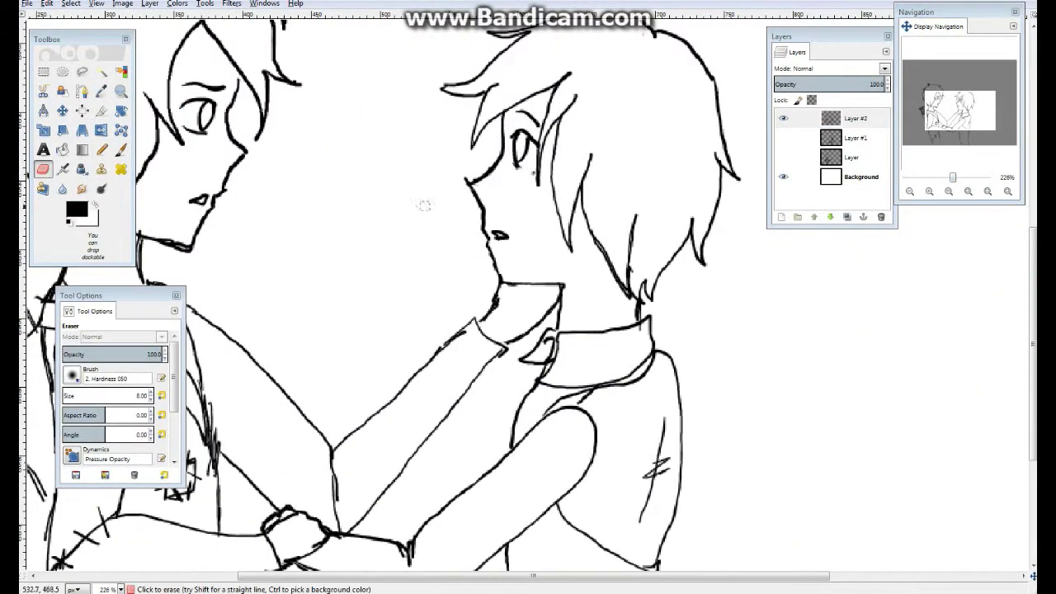
pyautogui.press('k')
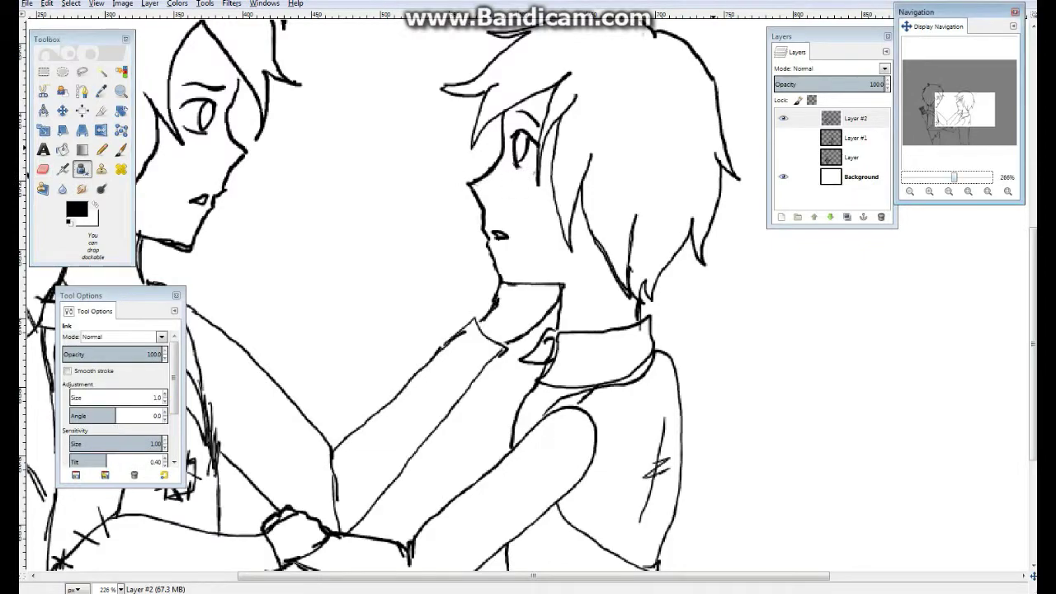
pyautogui.click(988, 191)
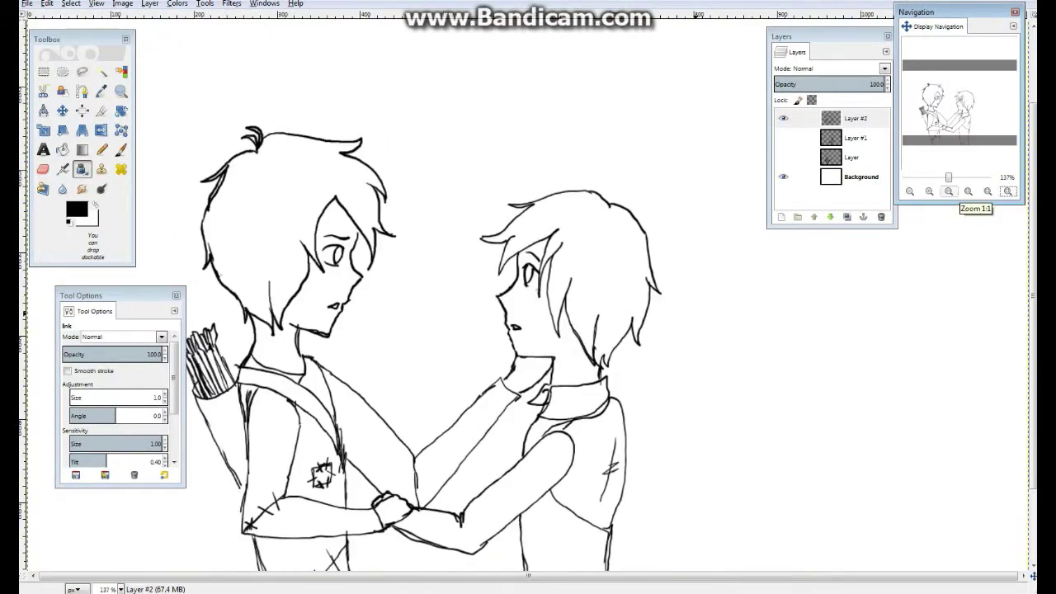
pyautogui.click(1008, 190)
pyautogui.moveTo(949, 178); pyautogui.dragTo(961, 178)
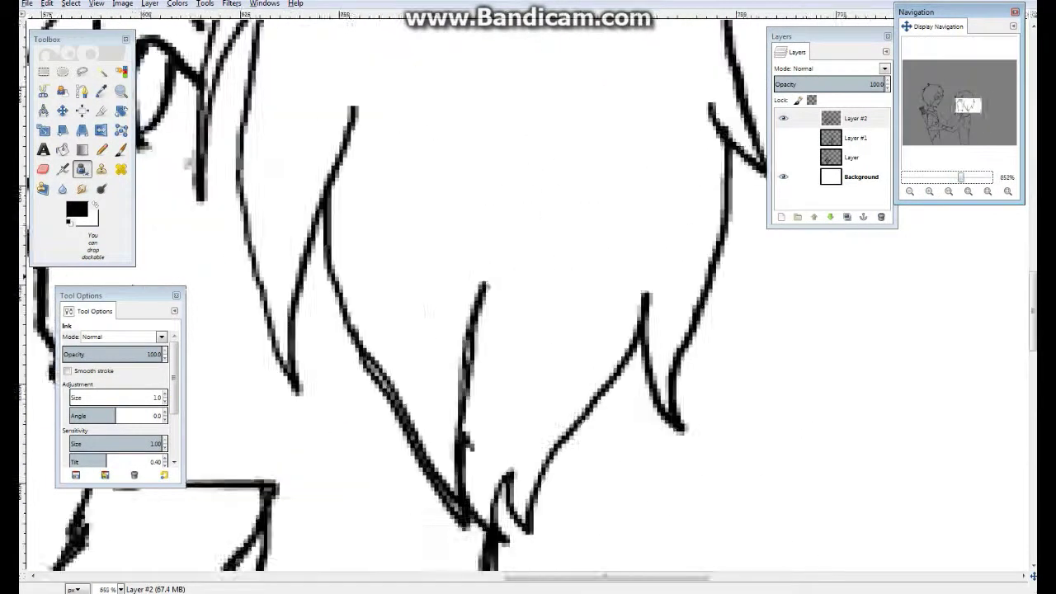
pyautogui.scroll(3, 528, 297)
pyautogui.hscroll(-3, 528, 297)
pyautogui.moveTo(653, 346); pyautogui.dragTo(705, 342)
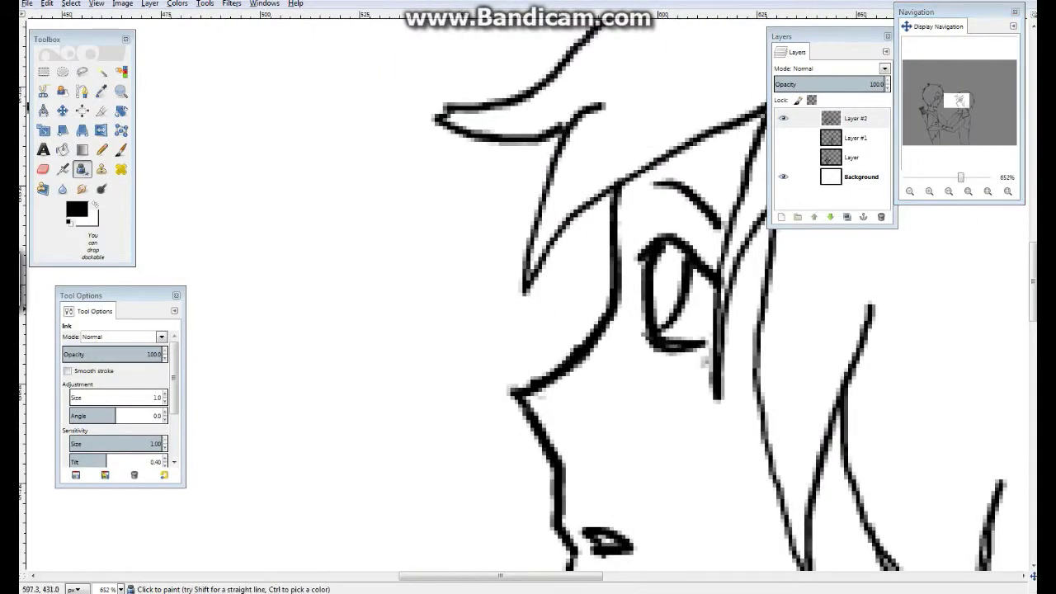
# Step: Examine the line art of both figures close up and as a whole
pyautogui.scroll(-5, 940, 103)
pyautogui.scroll(6, 941, 103)
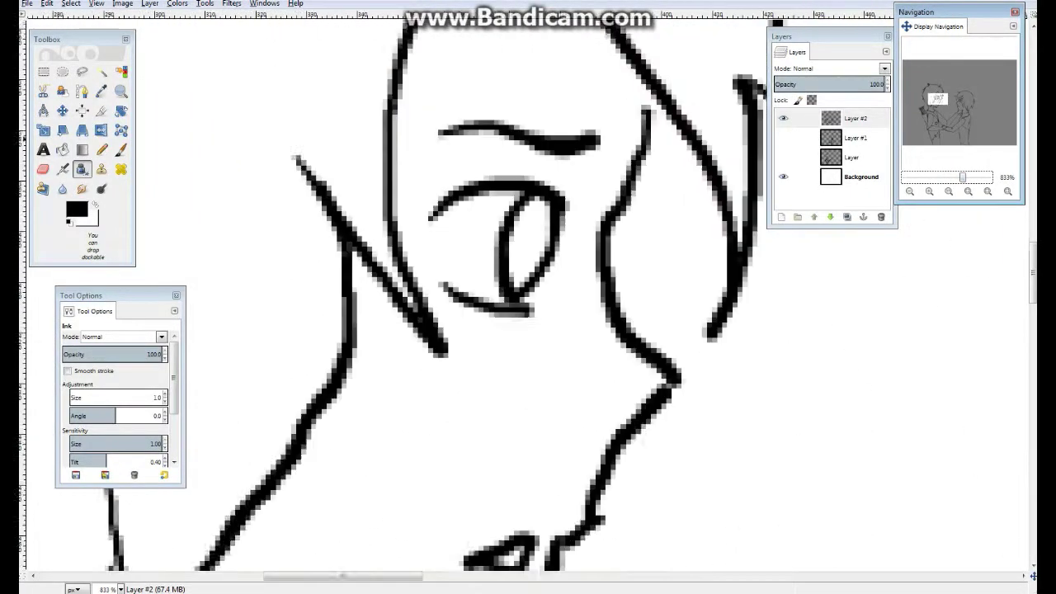
pyautogui.scroll(3, 528, 297)
pyautogui.scroll(-7, 528, 298)
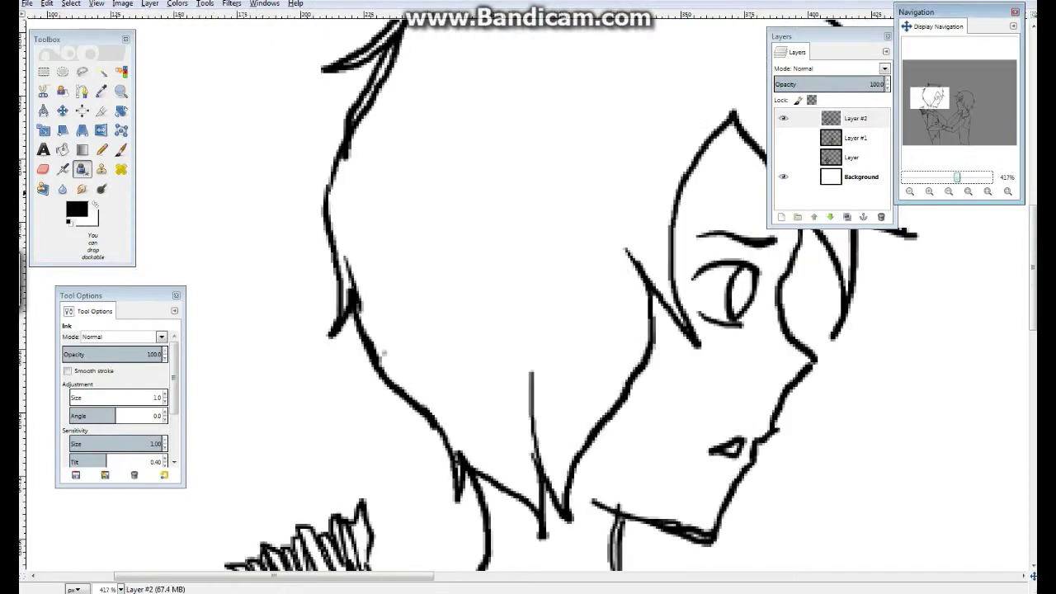
pyautogui.scroll(3, 528, 297)
pyautogui.scroll(-4, 528, 297)
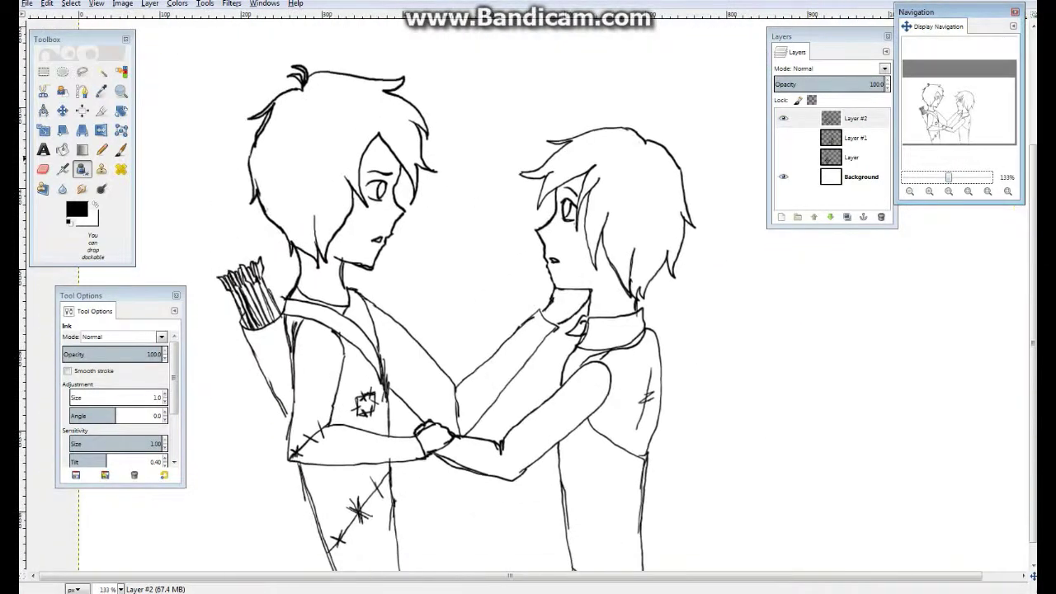
pyautogui.hotkey('alt', 'l')
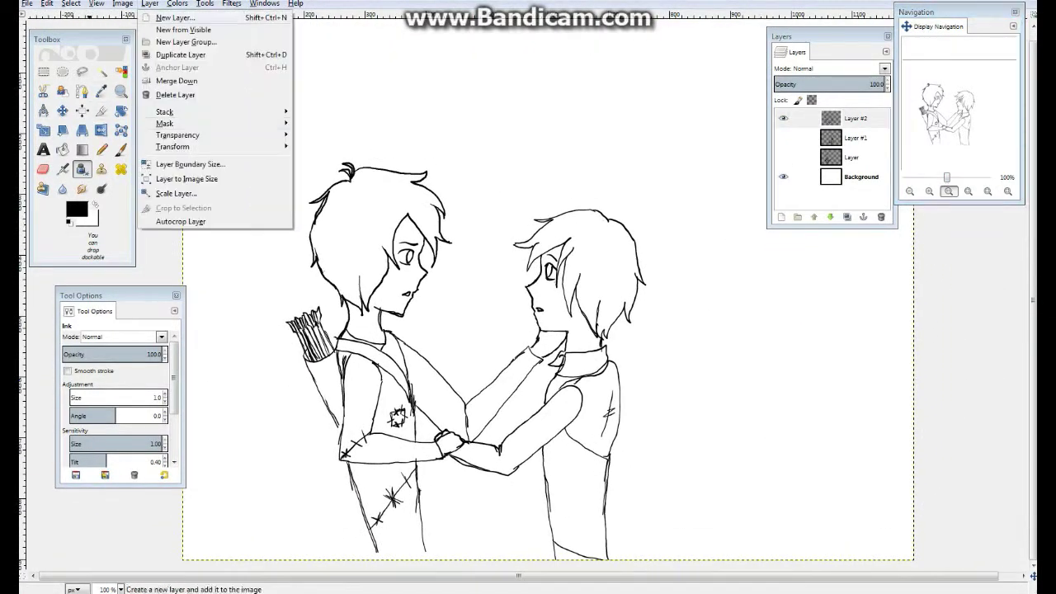
pyautogui.press('t')
pyautogui.press('Escape')
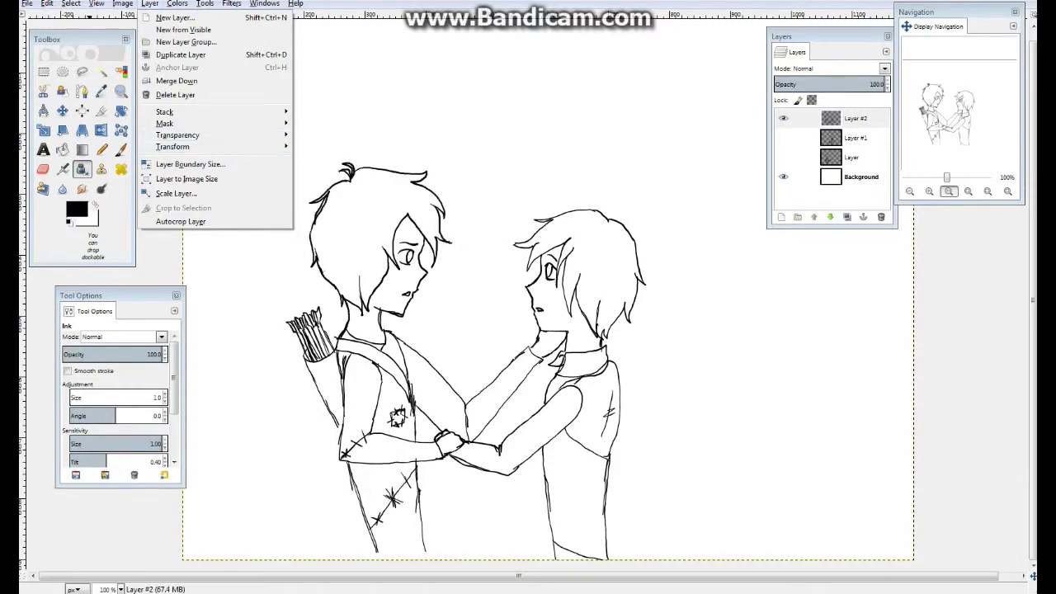
pyautogui.press('Escape')
# Step: Select the area around both figures and enlarge the line art with the Scale tool
pyautogui.press('r')
pyautogui.moveTo(223, 95)
pyautogui.mouseDown()
pyautogui.moveTo(749, 578)
pyautogui.moveTo(758, 547)
pyautogui.moveTo(25, 565)
pyautogui.mouseUp()
pyautogui.hotkey('shift', 't')
pyautogui.press('Return')
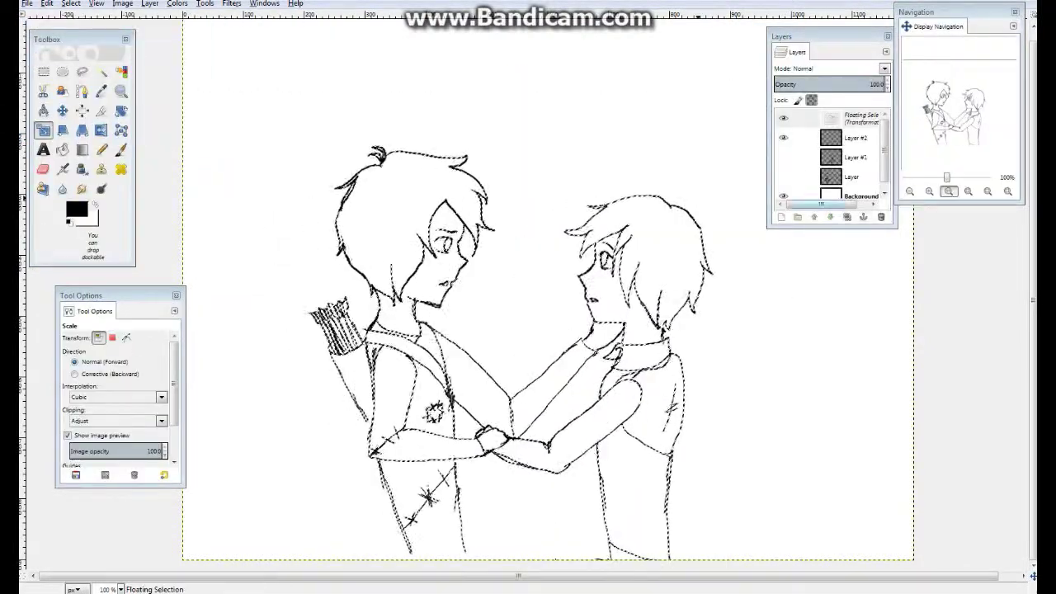
# Step: Extend the lower torso lines of the left figure down to the canvas's bottom edge with the Ink tool
pyautogui.scroll(2, 528, 297)
pyautogui.scroll(-4, 528, 298)
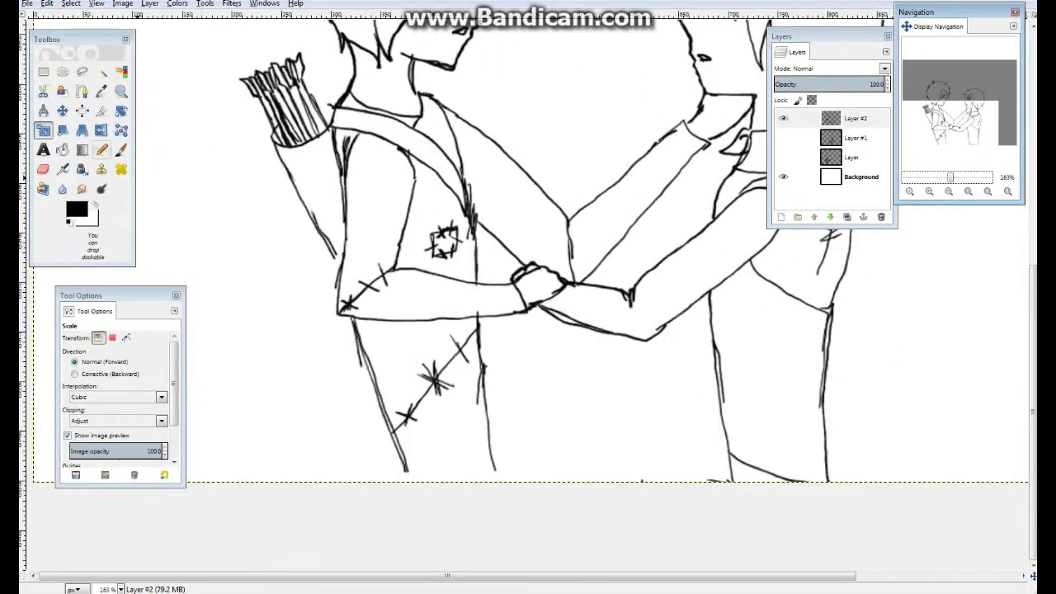
pyautogui.press('k')
pyautogui.scroll(1, 470, 490)
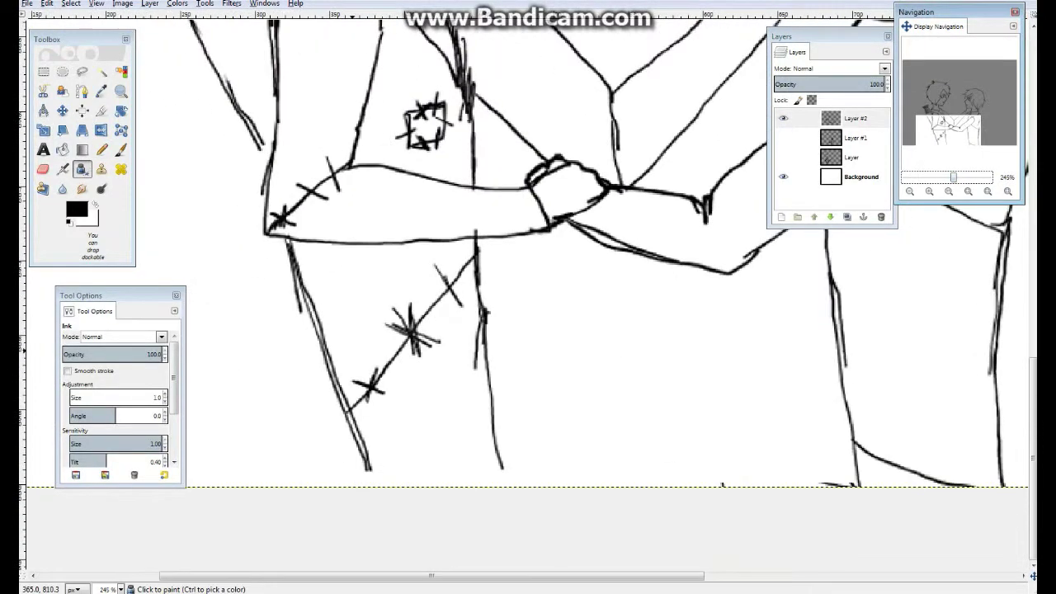
pyautogui.moveTo(353, 440); pyautogui.dragTo(378, 486)
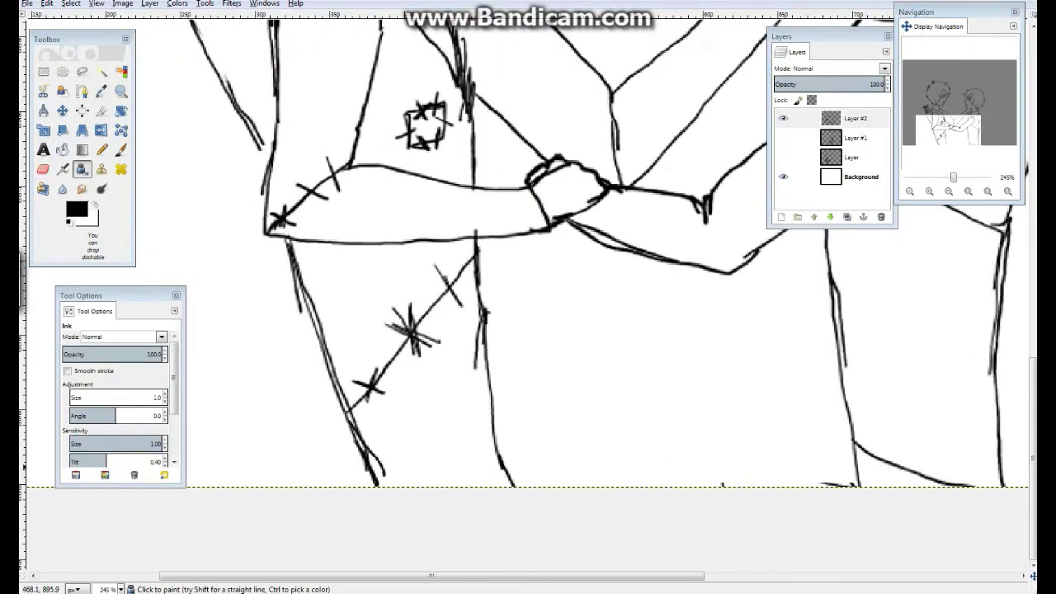
# Step: Erase the doubled lines under the right figure's forearm and along the left figure's torso
pyautogui.scroll(4, 595, 388)
pyautogui.scroll(-2, 596, 387)
pyautogui.hotkey('shift', 'e')
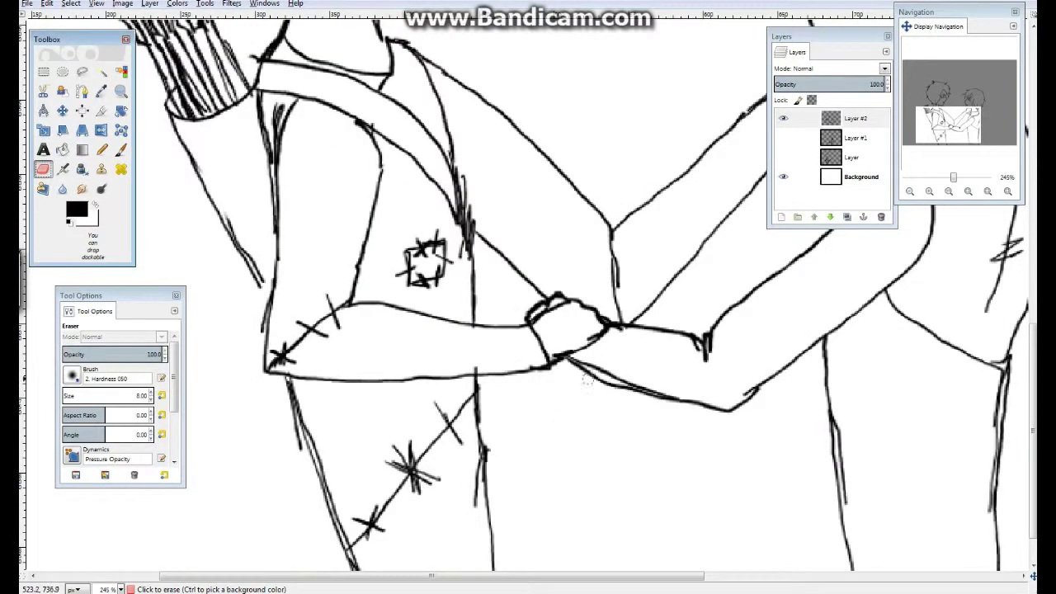
pyautogui.scroll(-1, 448, 440)
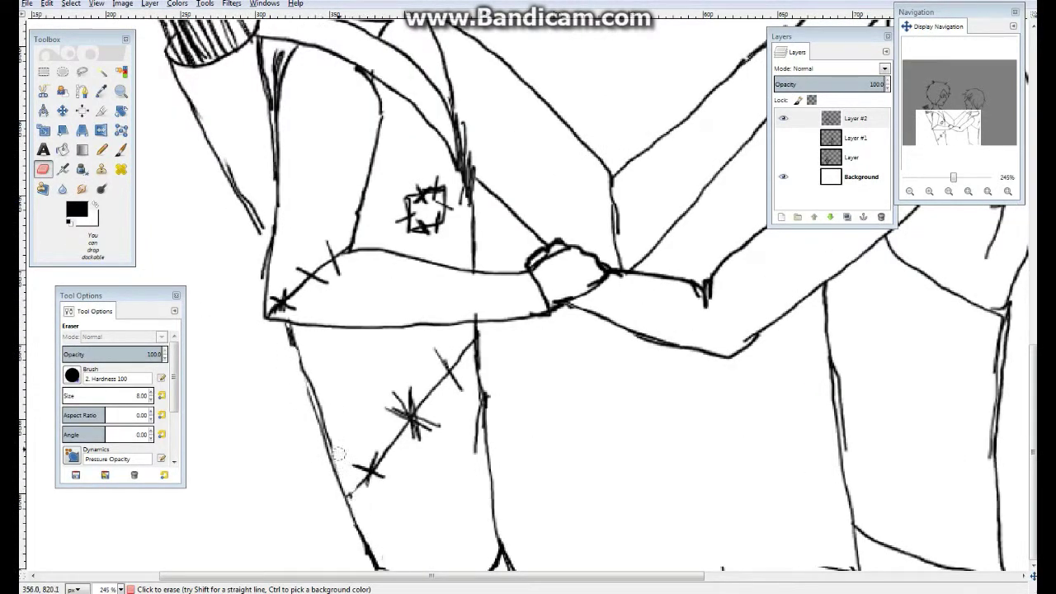
# Step: Re-ink both side edges of the left figure's lower torso and erase the leftover lines beside the stitched seam
pyautogui.press('k')
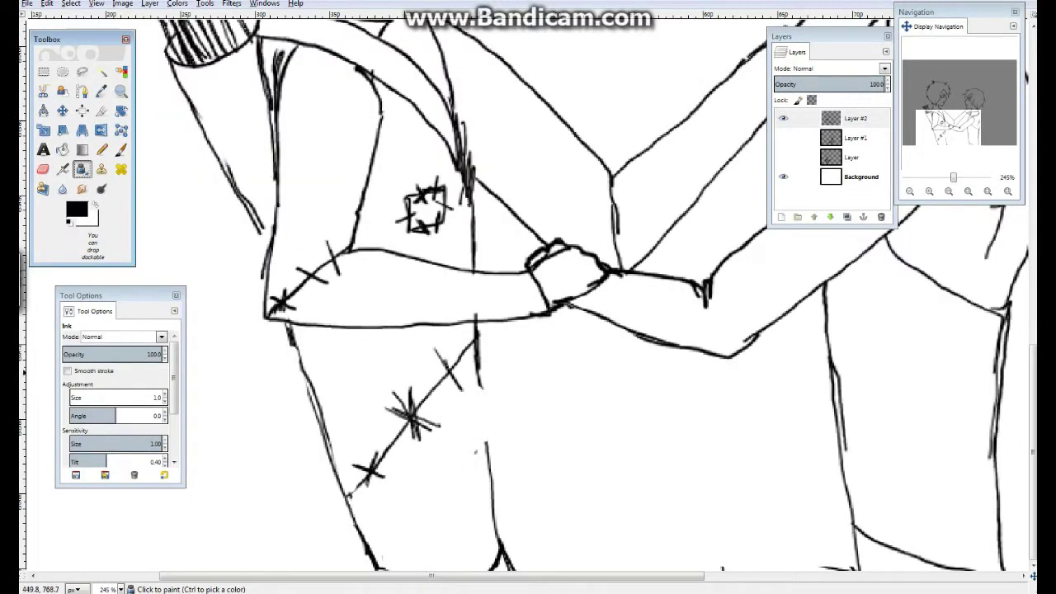
pyautogui.moveTo(479, 381); pyautogui.dragTo(491, 408)
pyautogui.hotkey('alt', 'e')
pyautogui.press('Escape')
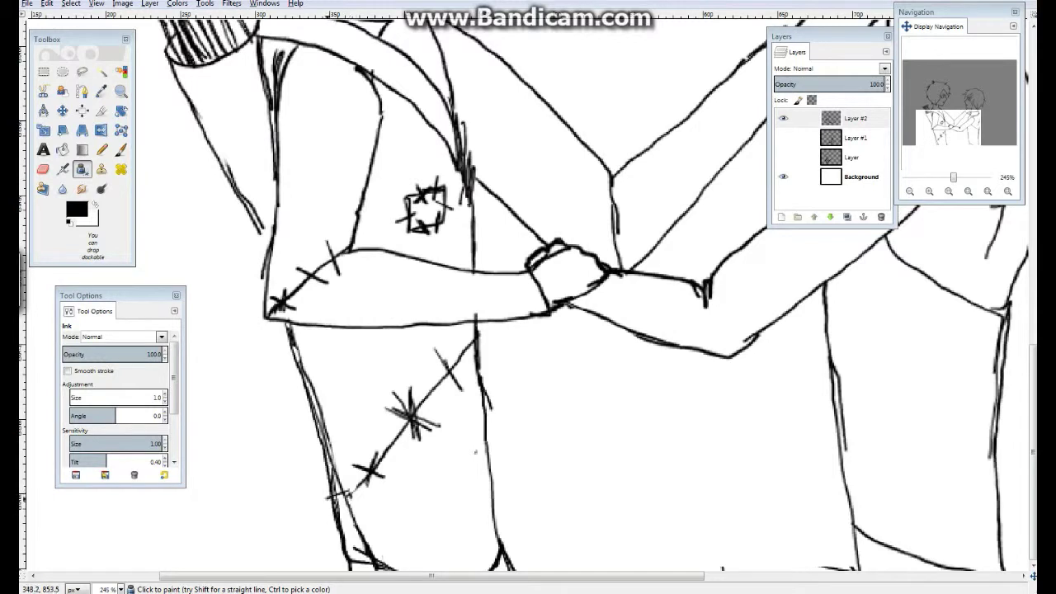
pyautogui.hotkey('shift', 'e')
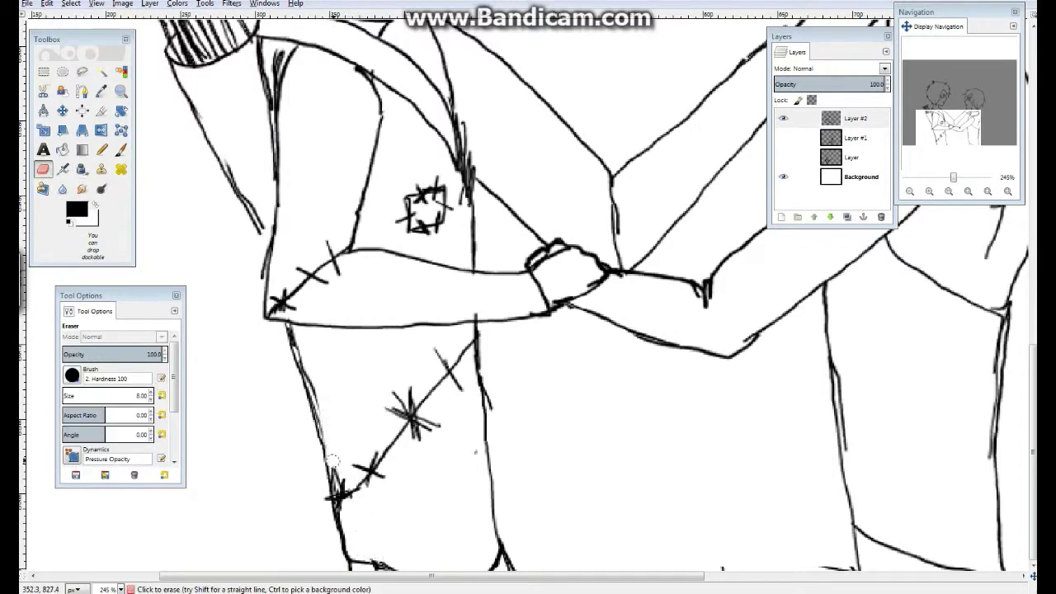
# Step: Erase the scribbled strokes where the strap crosses the left figure's chest and re-ink the strap and torso edge
pyautogui.press('k')
pyautogui.scroll(4, 495, 248)
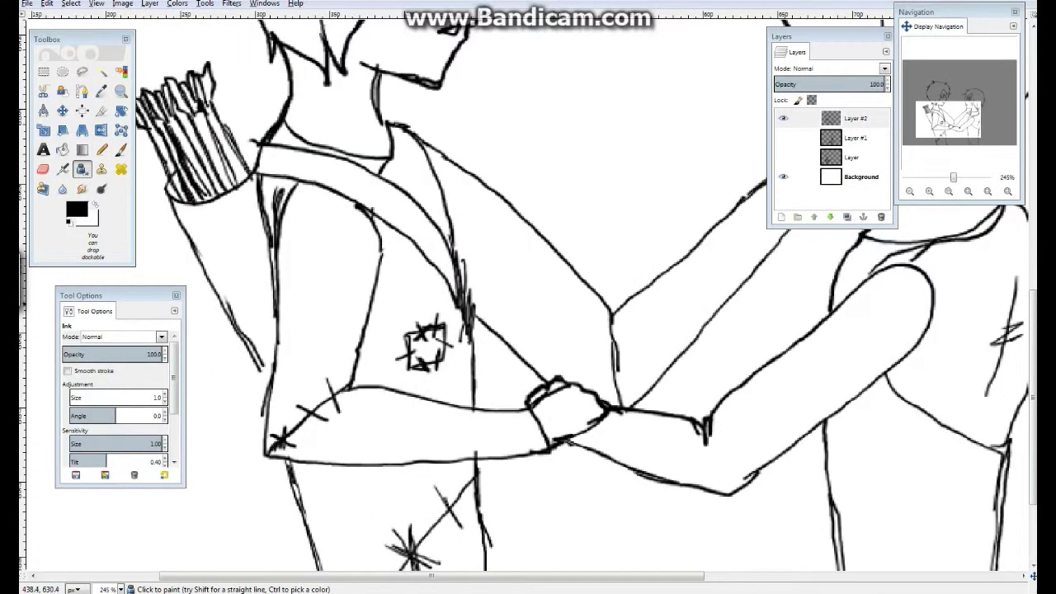
pyautogui.hotkey('shift', 'e')
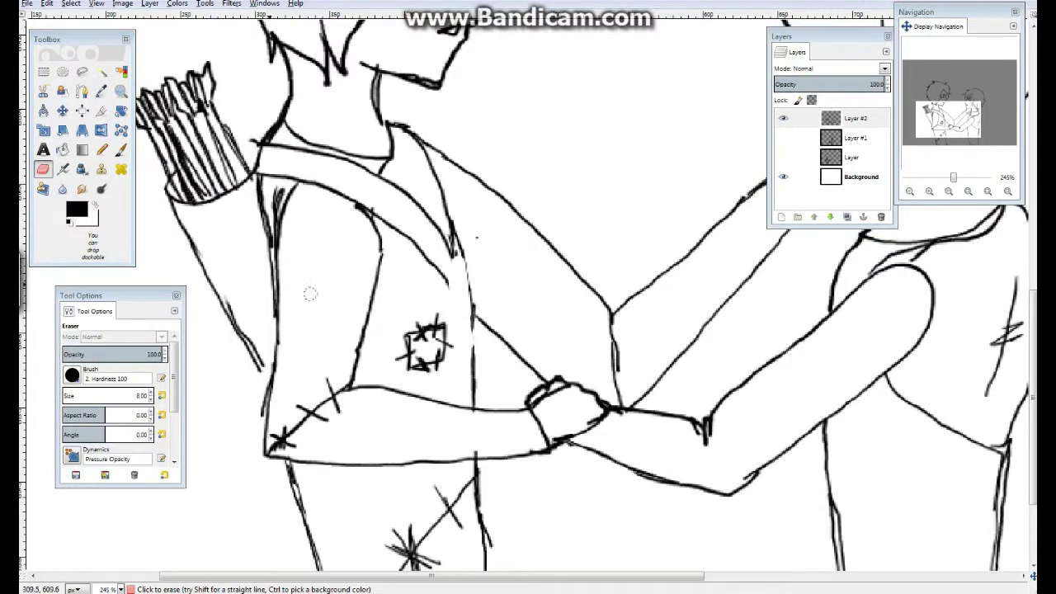
pyautogui.press('k')
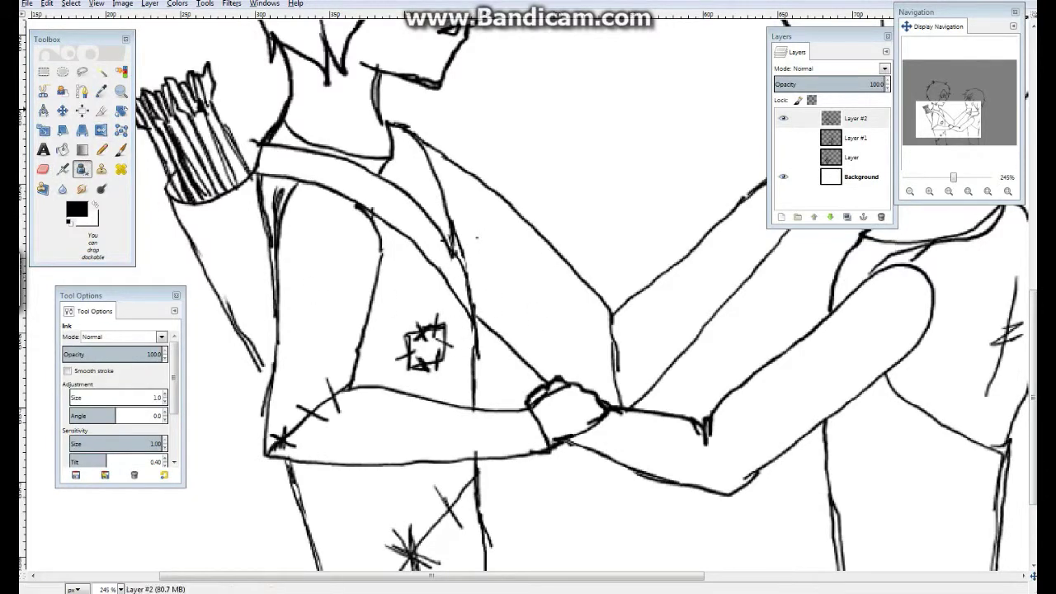
# Step: Replace the right figure's eyebrow with a tapered, outlined one using the Ink tool and Eraser
pyautogui.scroll(-5, 476, 238)
pyautogui.scroll(8, 684, 430)
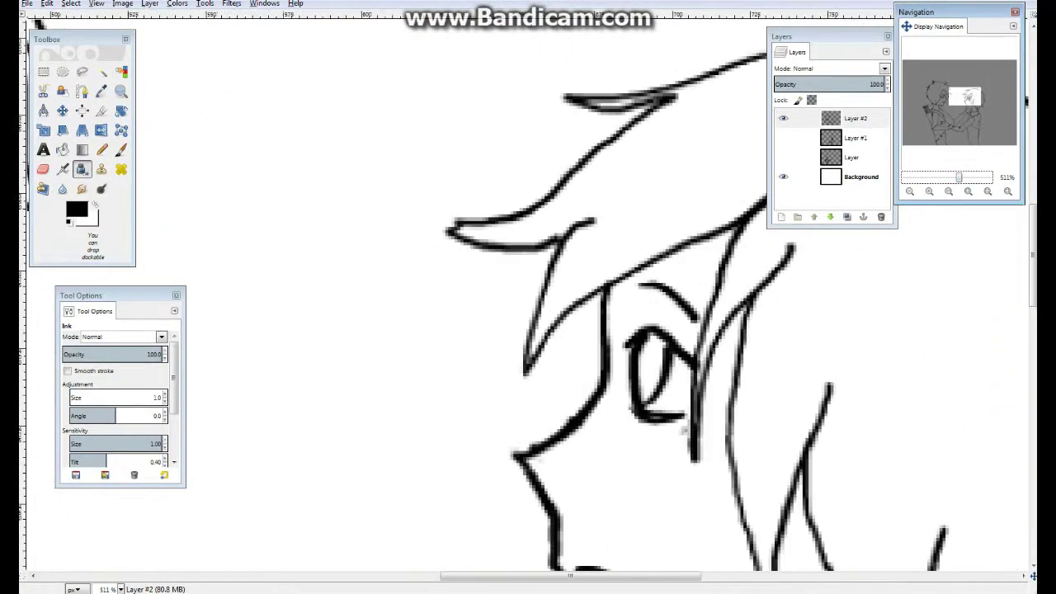
pyautogui.scroll(-2, 684, 430)
pyautogui.hscroll(3, 684, 430)
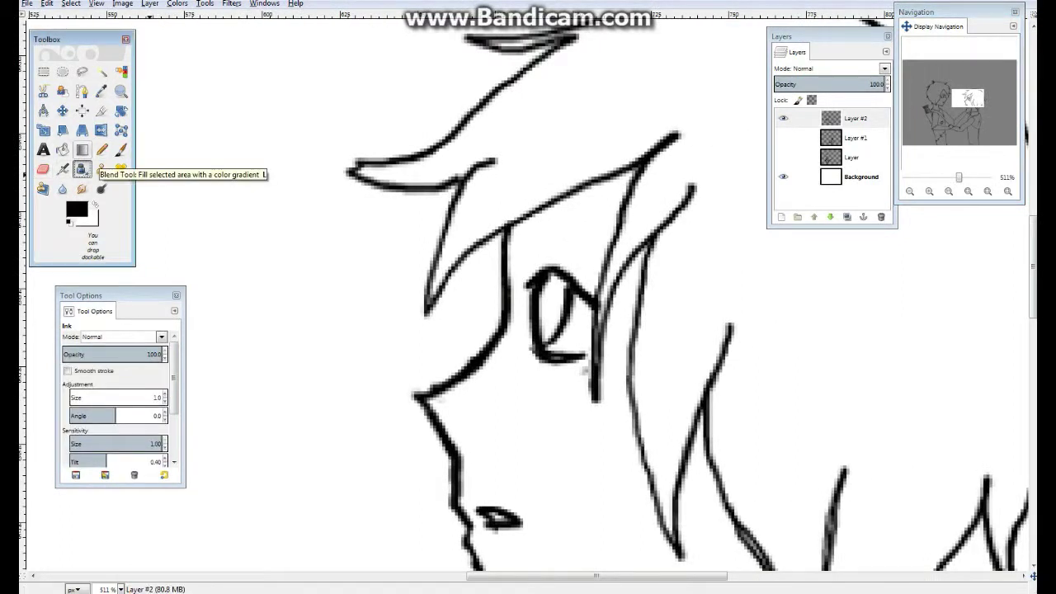
pyautogui.moveTo(536, 243)
pyautogui.mouseDown()
pyautogui.moveTo(586, 264)
pyautogui.moveTo(567, 221)
pyautogui.moveTo(596, 255)
pyautogui.mouseUp()
pyautogui.hotkey('ctrl', 'z')
pyautogui.hotkey('ctrl', 'z')
pyautogui.hotkey('shift', 'e')
pyautogui.press('k')
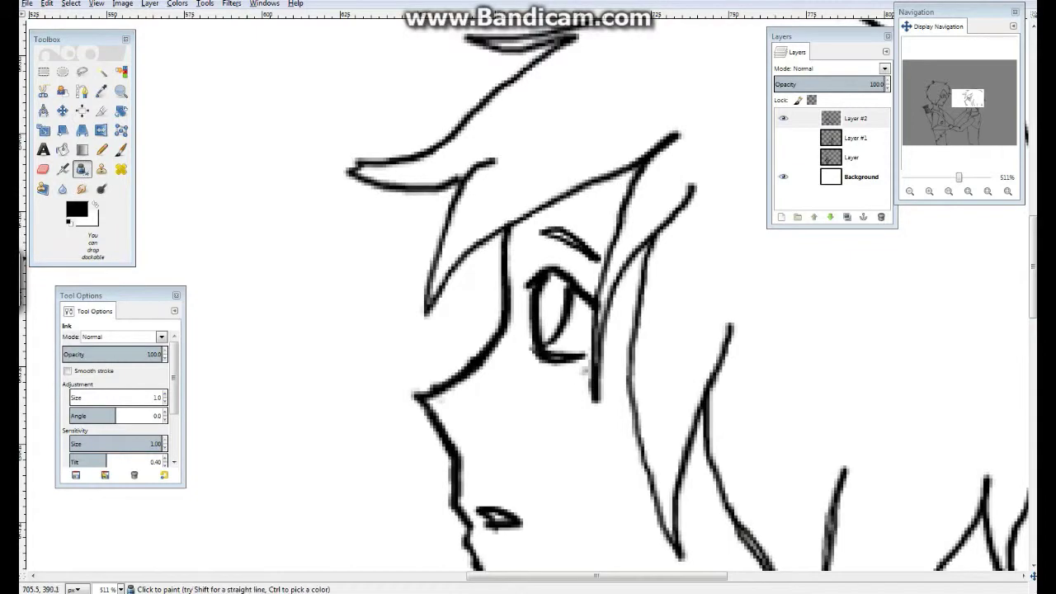
# Step: Set the foreground colour to yellow d7ca33 and bucket-fill the right figure's hair and iris
pyautogui.scroll(-3, 528, 297)
pyautogui.hscroll(3, 528, 297)
pyautogui.click(77, 210)
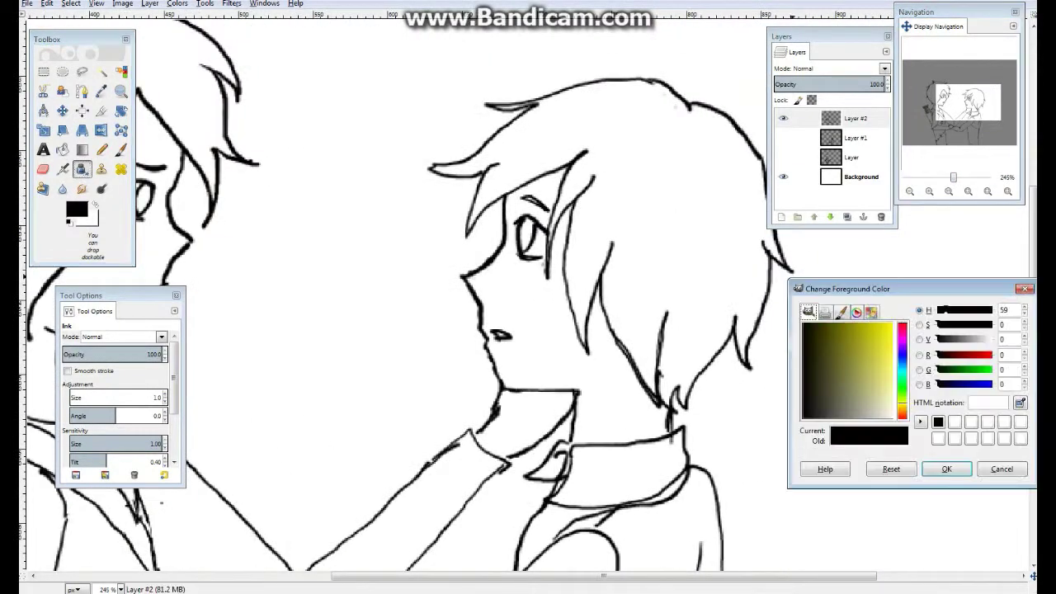
pyautogui.click(860, 339)
pyautogui.hotkey('shift', 'b')
pyautogui.click(660, 165)
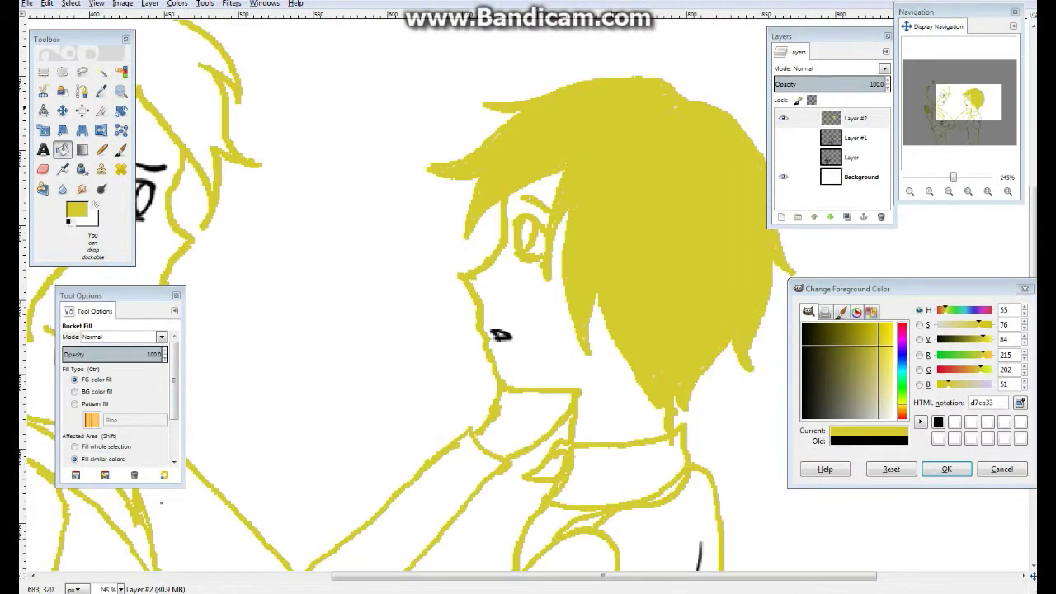
pyautogui.scroll(-6, 413, 297)
pyautogui.scroll(4, 412, 297)
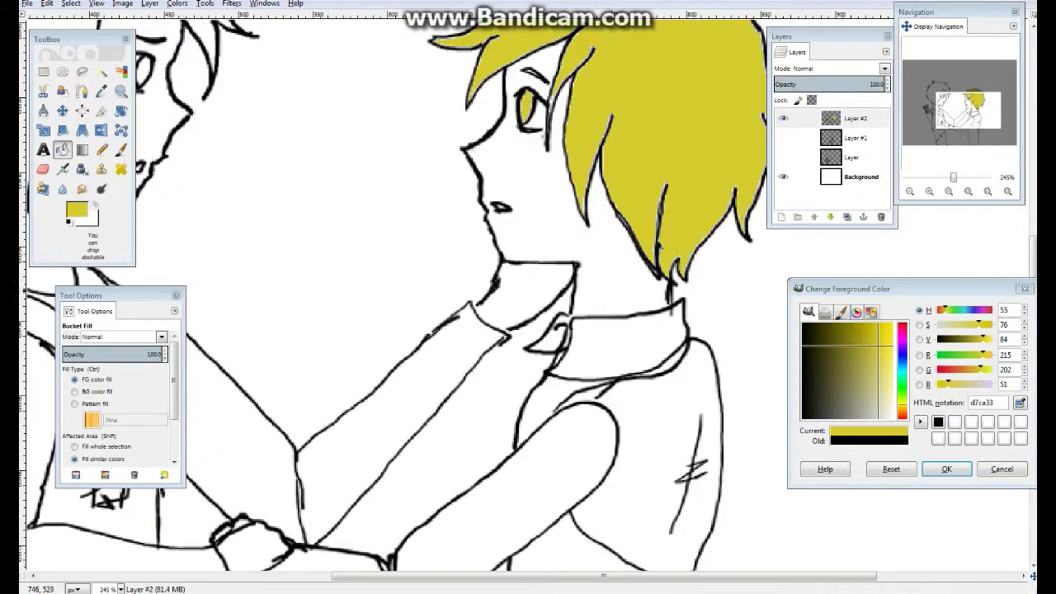
# Step: Hide the Background layer and fill the right figure's face with white ffffff
pyautogui.click(803, 324)
pyautogui.scroll(-5, 396, 293)
pyautogui.scroll(5, 396, 293)
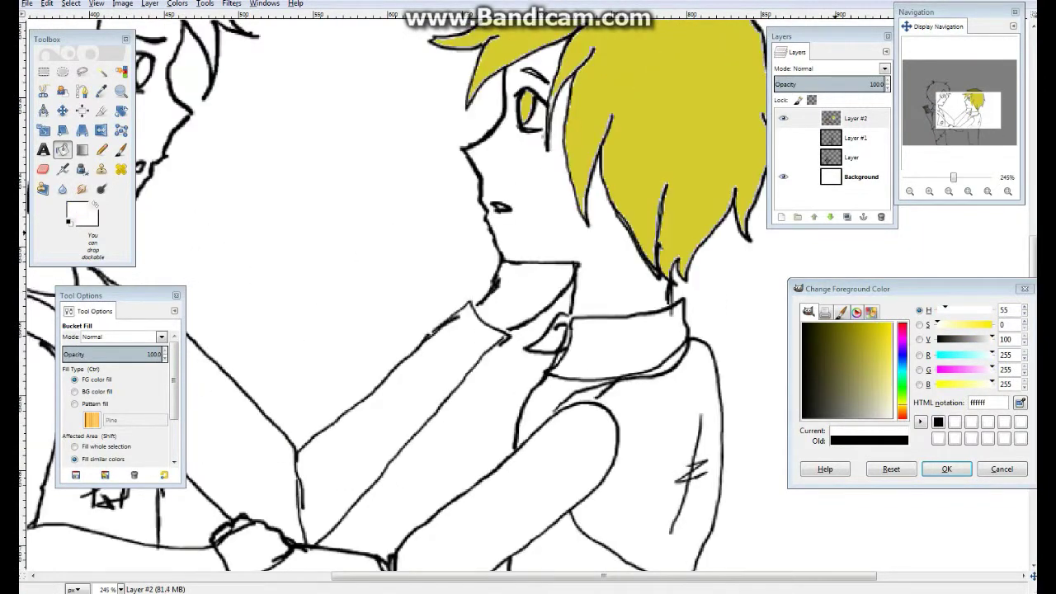
pyautogui.click(783, 177)
pyautogui.click(545, 272)
# Step: Try a white fill on the clasped hand, undo it, and fill the left figure's face and neck with white
pyautogui.hscroll(-5, 396, 293)
pyautogui.scroll(-8, 396, 293)
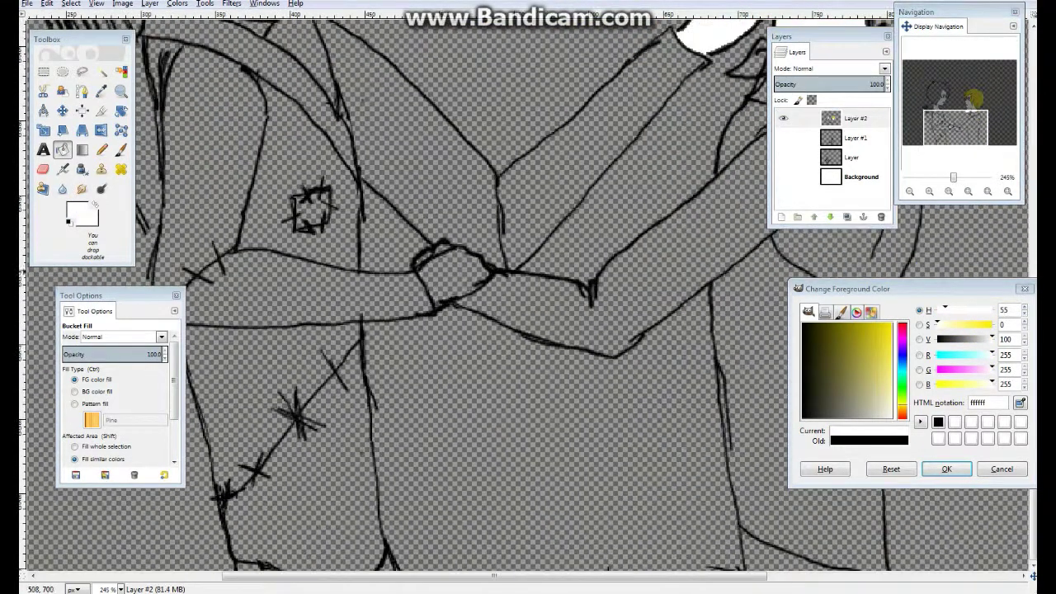
pyautogui.click(450, 271)
pyautogui.hotkey('ctrl', 'z')
pyautogui.scroll(-5, 528, 297)
pyautogui.scroll(8, 528, 297)
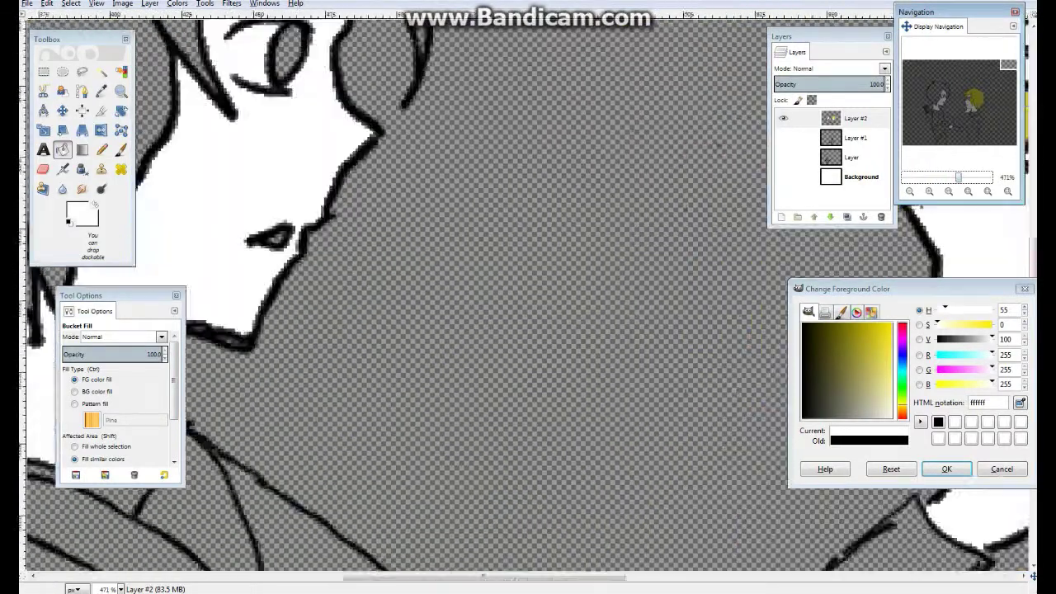
# Step: Restore the default colours and fill the left figure's hair with black
pyautogui.scroll(10, 528, 297)
pyautogui.hscroll(-3, 528, 297)
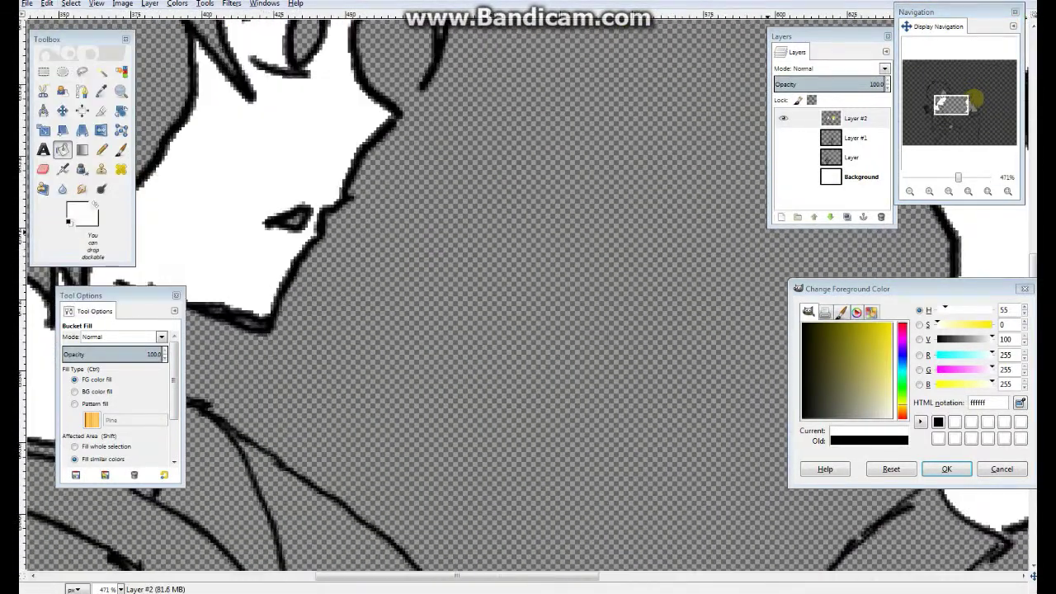
pyautogui.press('d')
pyautogui.click(289, 207)
# Step: Fill the left figure's iris with dark red a20000, and set the foreground colour back to white ffffff
pyautogui.click(891, 358)
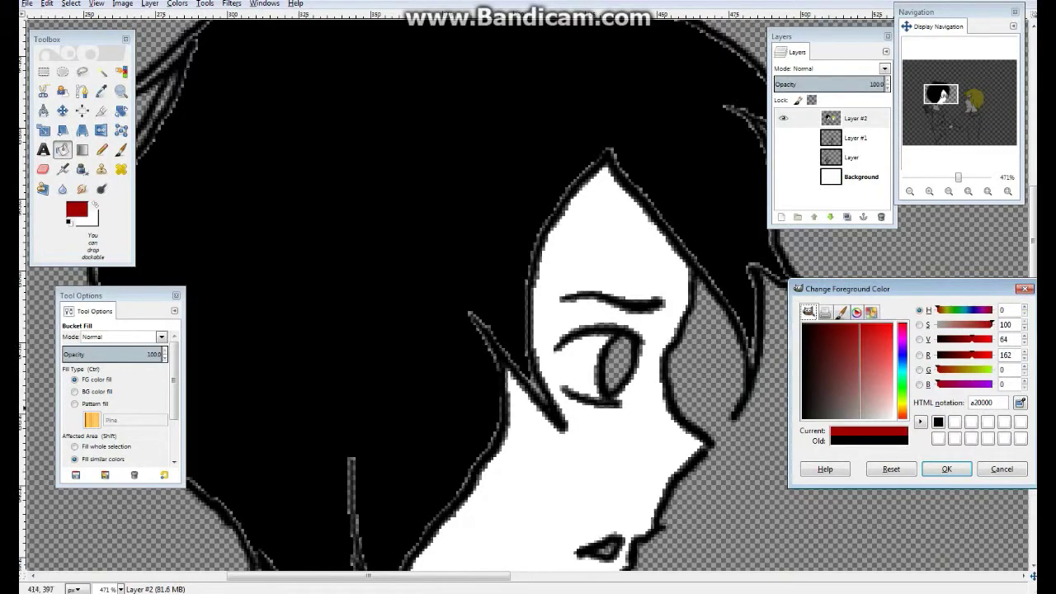
pyautogui.scroll(-10, 528, 297)
pyautogui.scroll(8, 528, 297)
pyautogui.click(620, 225)
pyautogui.click(803, 324)
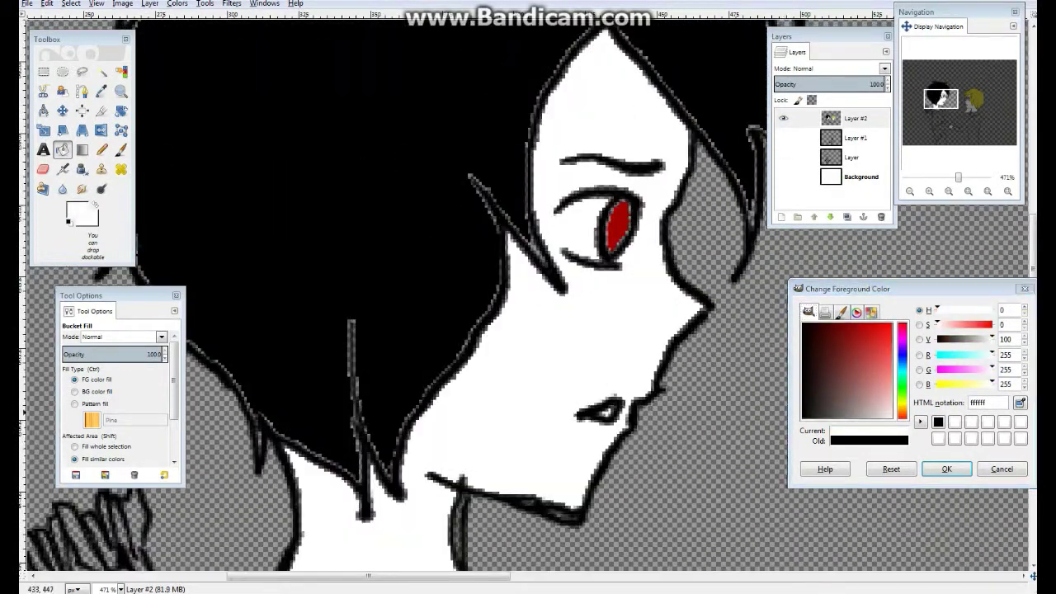
# Step: Fill the left figure's far upper sleeve with very dark red 1d0606
pyautogui.hscroll(5, 528, 297)
pyautogui.scroll(-5, 528, 297)
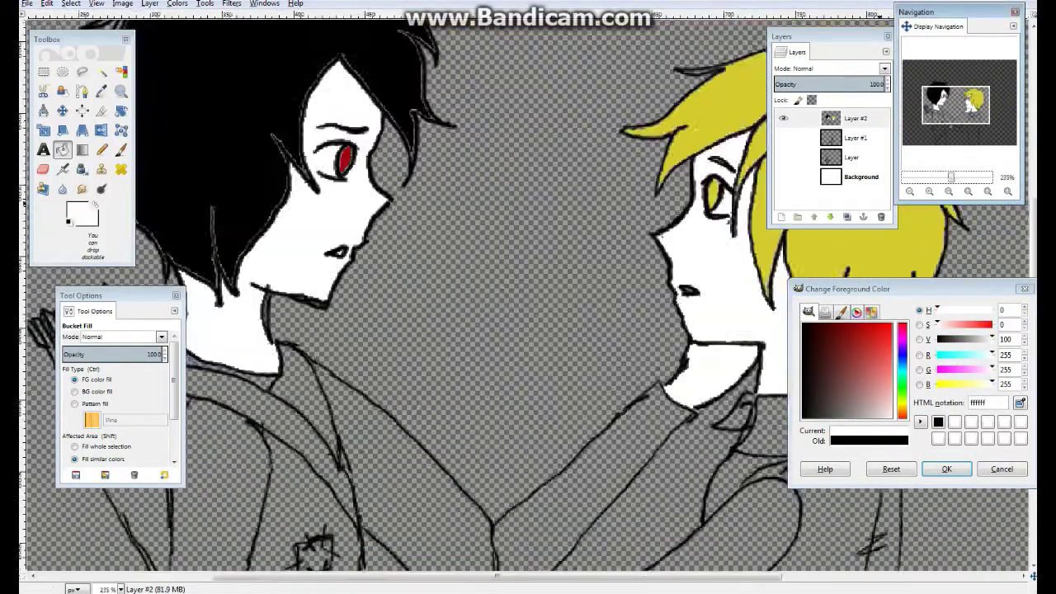
pyautogui.click(873, 408)
pyautogui.click(404, 404)
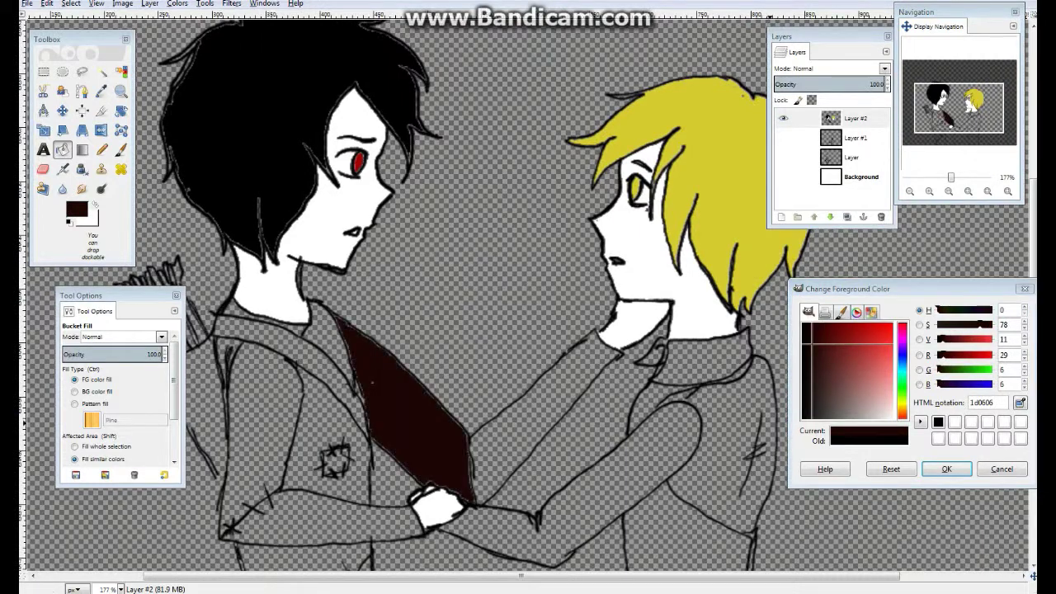
# Step: Fill the lower stitched section of the left figure's tunic with dark brown and the rest of the tunic with brown 8c6048
pyautogui.click(902, 413)
pyautogui.scroll(-4, 528, 297)
pyautogui.click(347, 536)
pyautogui.click(851, 373)
pyautogui.click(281, 429)
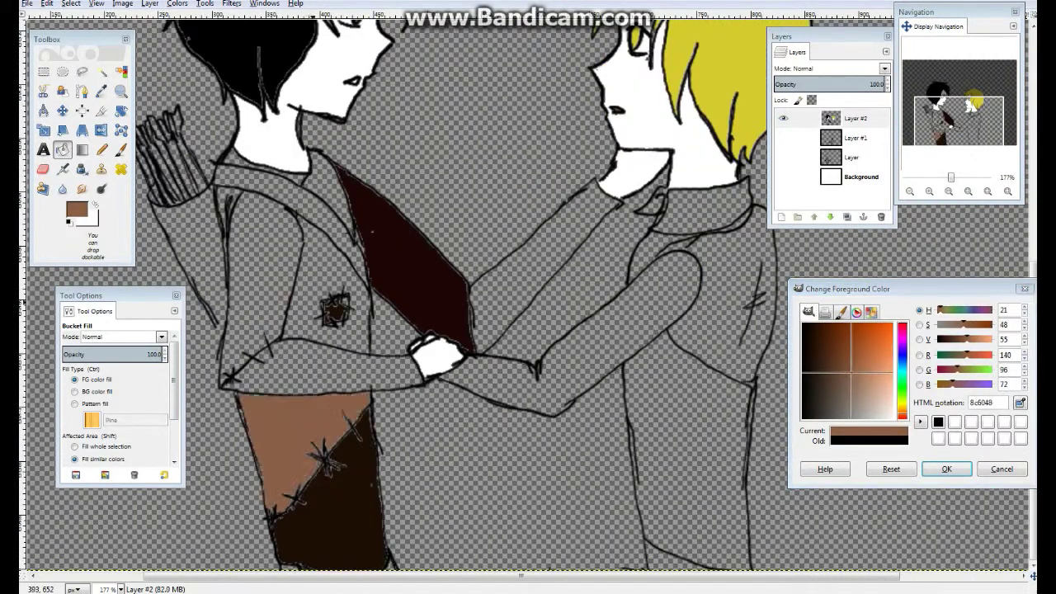
pyautogui.click(326, 289)
# Step: Fill the left figure's near upper sleeve with orange-brown and the near forearm with dark brown
pyautogui.click(866, 351)
pyautogui.click(264, 273)
pyautogui.click(850, 396)
pyautogui.click(330, 371)
# Step: Fill the strap across the left figure's chest with greyish brown 6a5042, undoing a stray fill outside the figure
pyautogui.scroll(3, 528, 297)
pyautogui.click(839, 382)
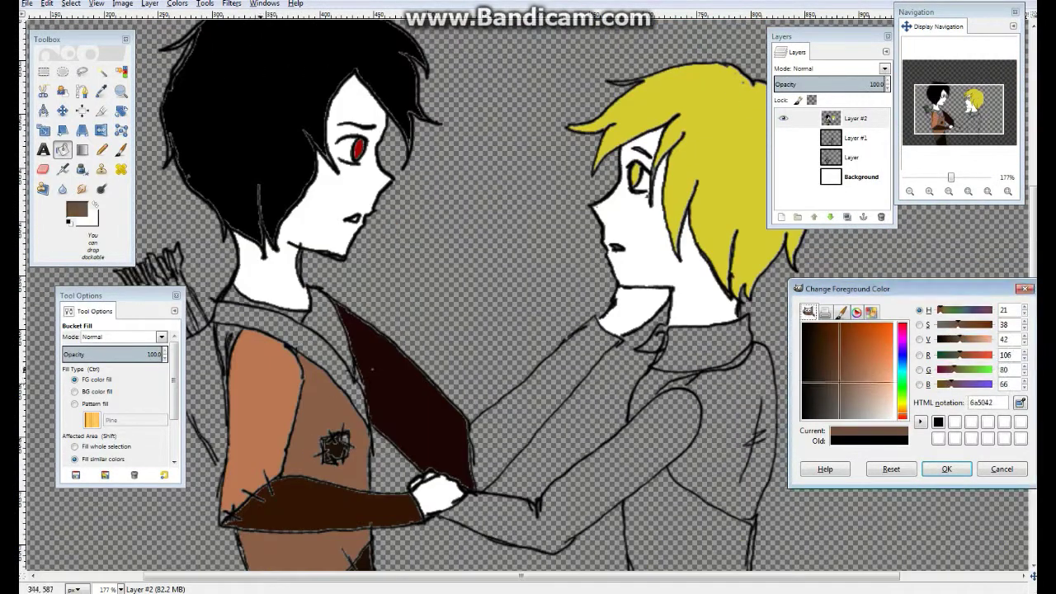
pyautogui.click(289, 330)
pyautogui.click(495, 248)
pyautogui.hotkey('ctrl', 'z')
# Step: Fill the quiver on the left figure's back with the strap's greyish brown, undoing a stray fill outside it
pyautogui.press('k')
pyautogui.scroll(-3, 528, 297)
pyautogui.hscroll(-3, 528, 297)
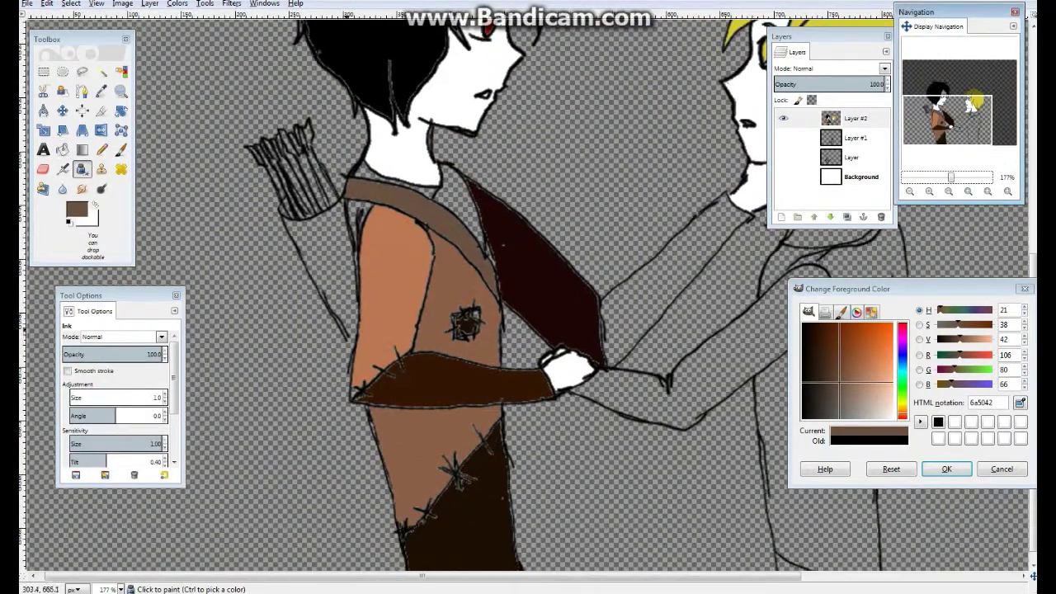
pyautogui.press('d')
pyautogui.press('o')
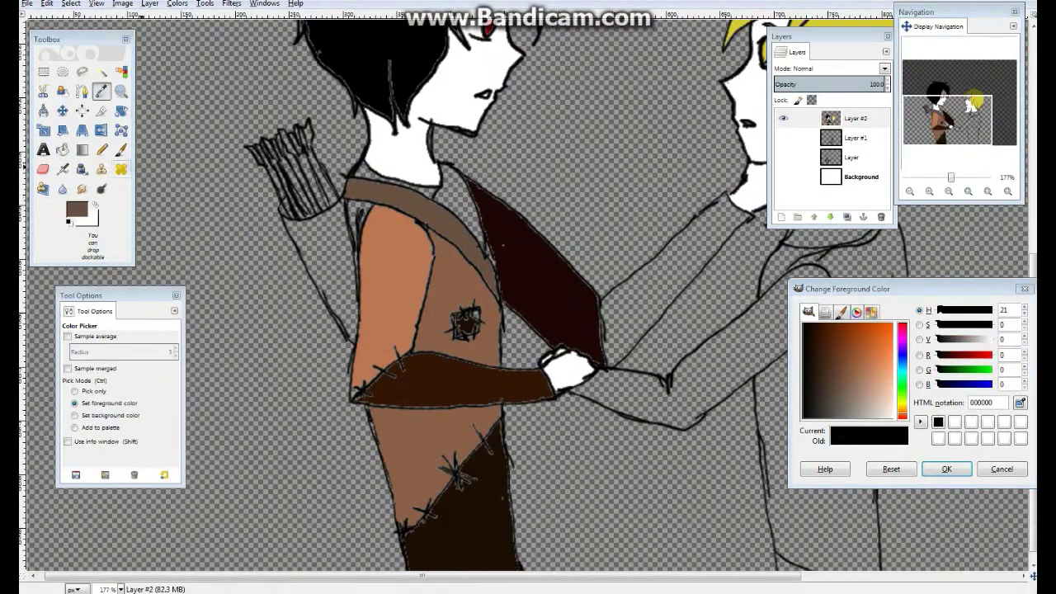
pyautogui.hotkey('shift', 'b')
pyautogui.click(335, 264)
pyautogui.click(643, 248)
pyautogui.click(47, 3)
pyautogui.click(66, 18)
# Step: Fill the small areas beside the strap at the left figure's collar and back shoulder with dark brown 4b2917
pyautogui.scroll(-3, 115, 413)
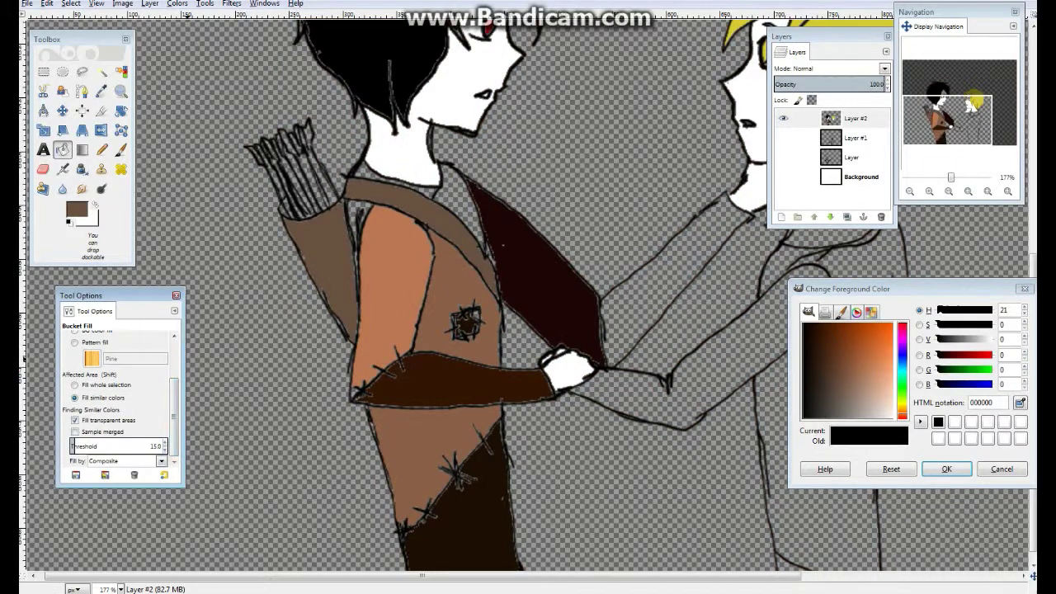
pyautogui.scroll(-2, 528, 297)
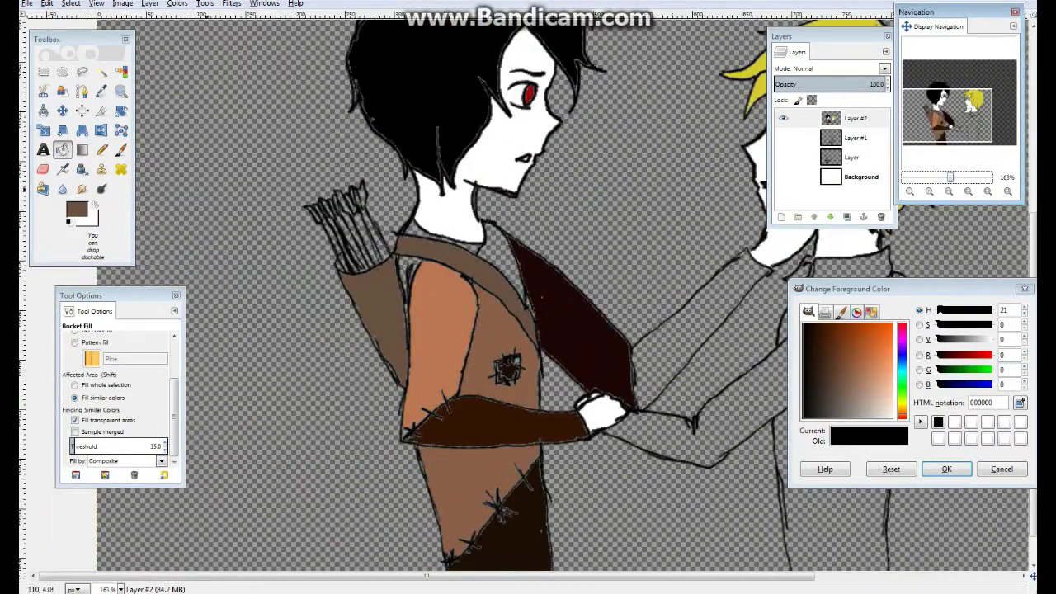
pyautogui.click(840, 330)
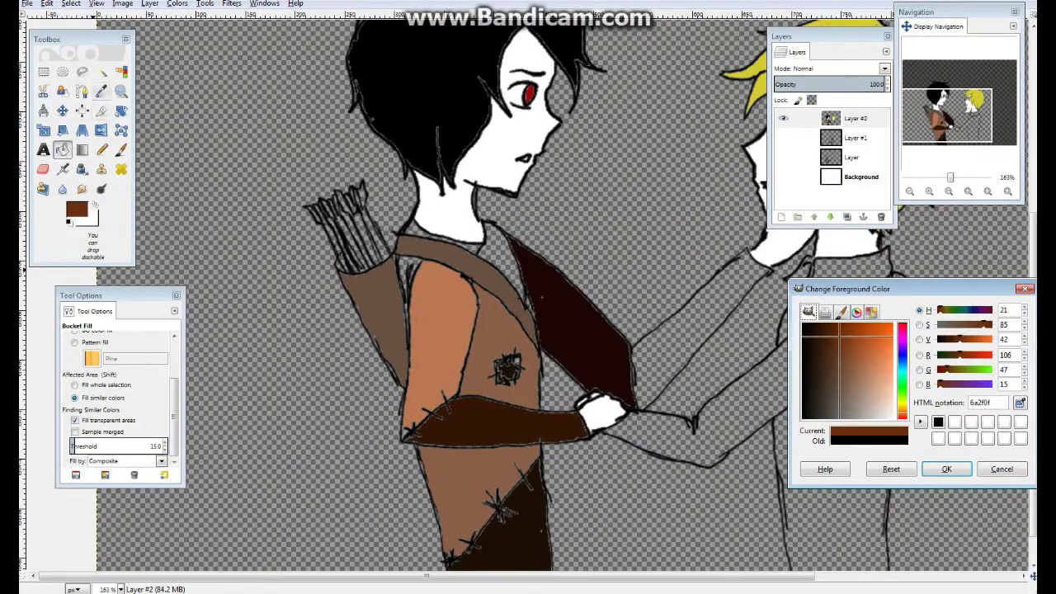
pyautogui.scroll(3, 115, 388)
pyautogui.click(828, 353)
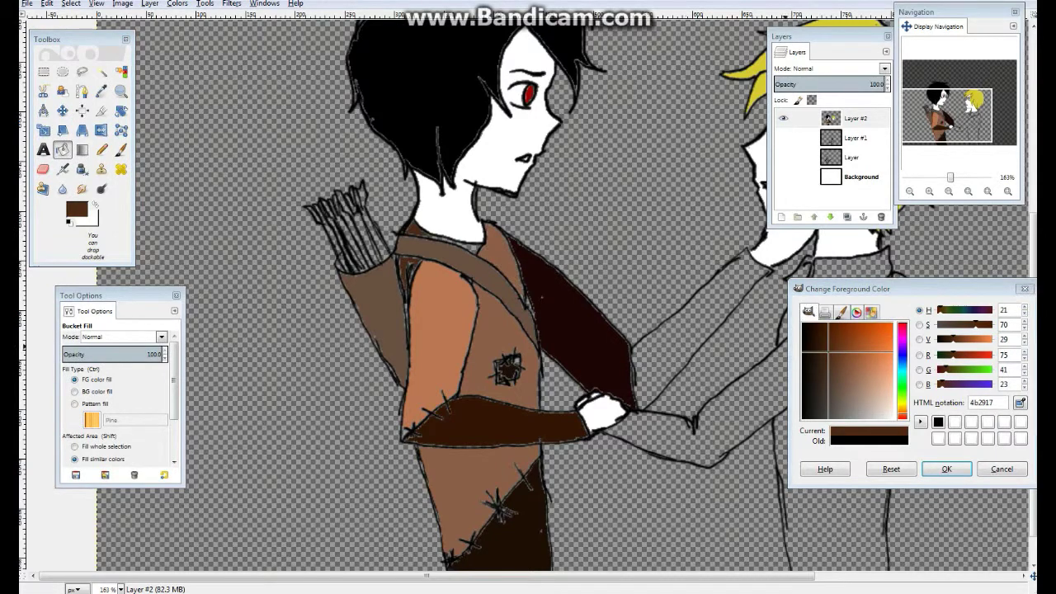
pyautogui.click(429, 99)
pyautogui.hotkey('ctrl', 'z')
# Step: Fill the left figure's raised far forearm with light brown 9b6e55
pyautogui.scroll(2, 528, 297)
pyautogui.click(856, 378)
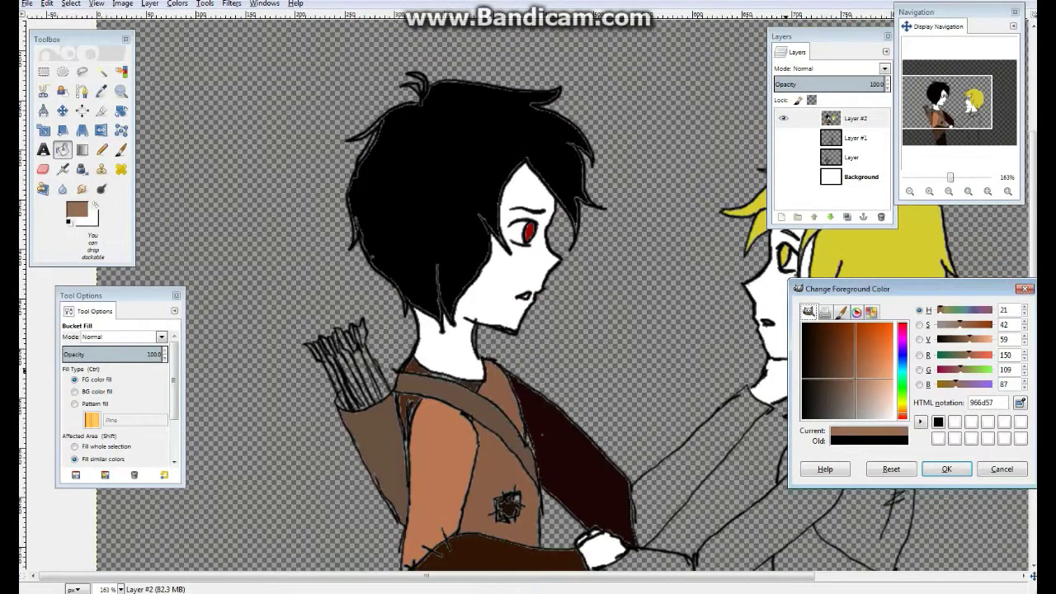
pyautogui.scroll(-2, 528, 297)
pyautogui.click(553, 363)
pyautogui.scroll(-2, 528, 297)
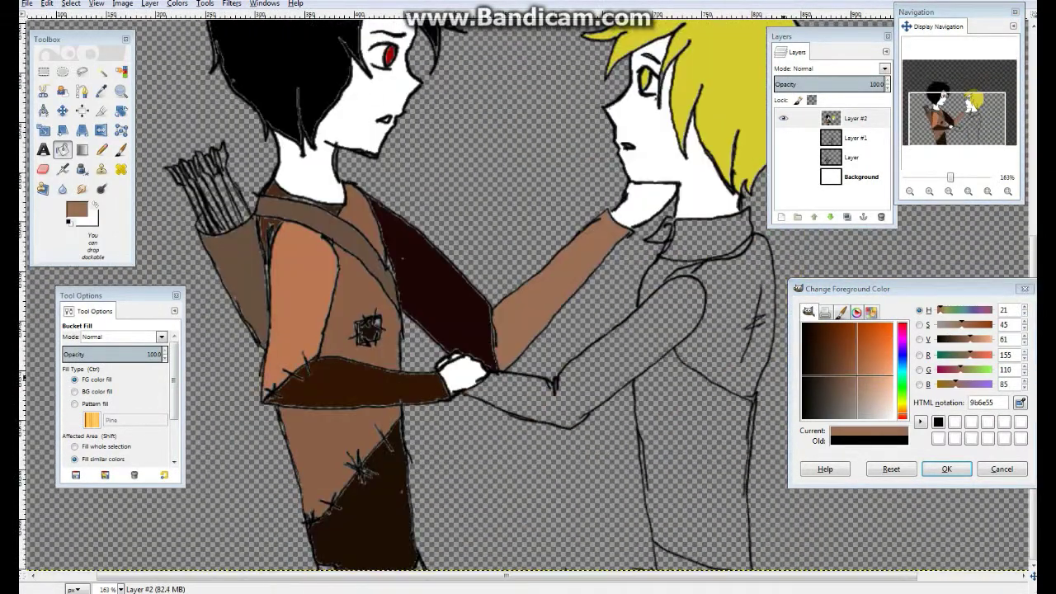
# Step: Fill the right figure's shirt with cream
pyautogui.click(903, 406)
pyautogui.click(811, 326)
pyautogui.click(727, 330)
pyautogui.click(578, 388)
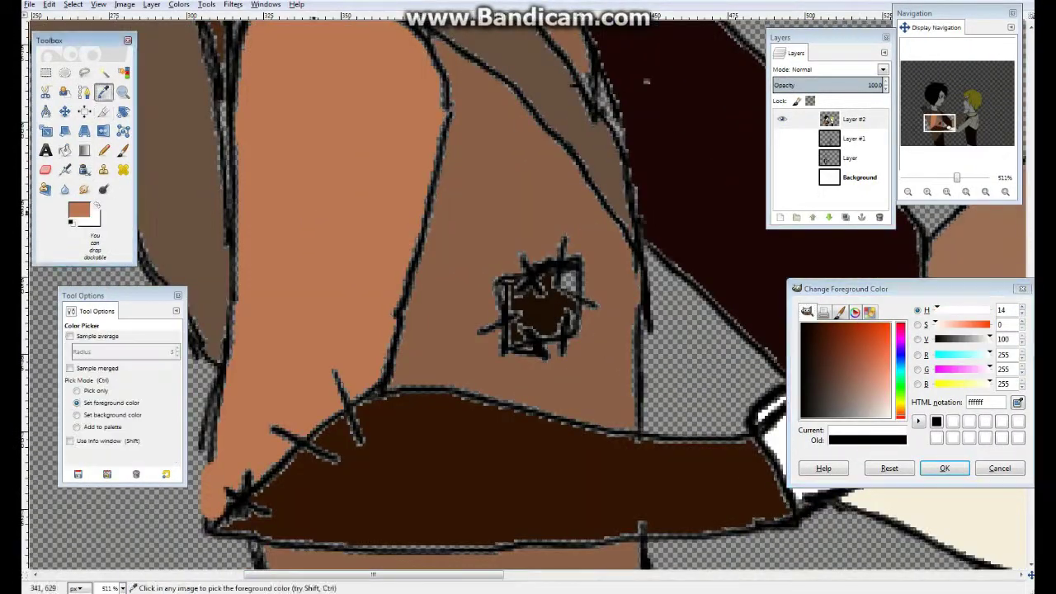
# Step: Ink over the tunic patch with its own dark brown and cover its outer stitches with the tunic's brown
pyautogui.click(563, 283)
pyautogui.press('k')
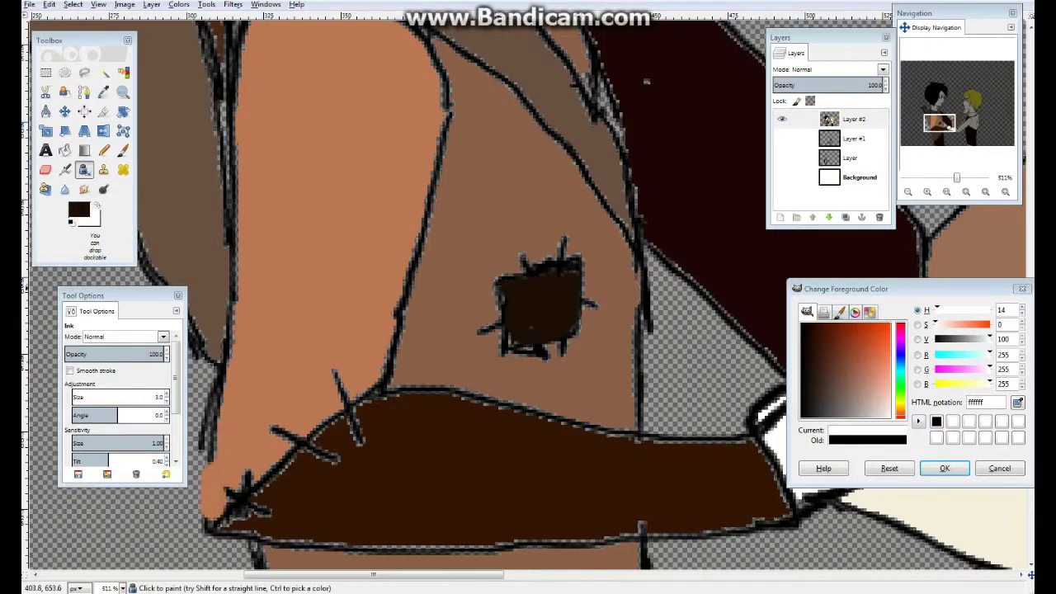
pyautogui.keyDown('ctrl'); pyautogui.click(484, 330); pyautogui.keyUp('ctrl')
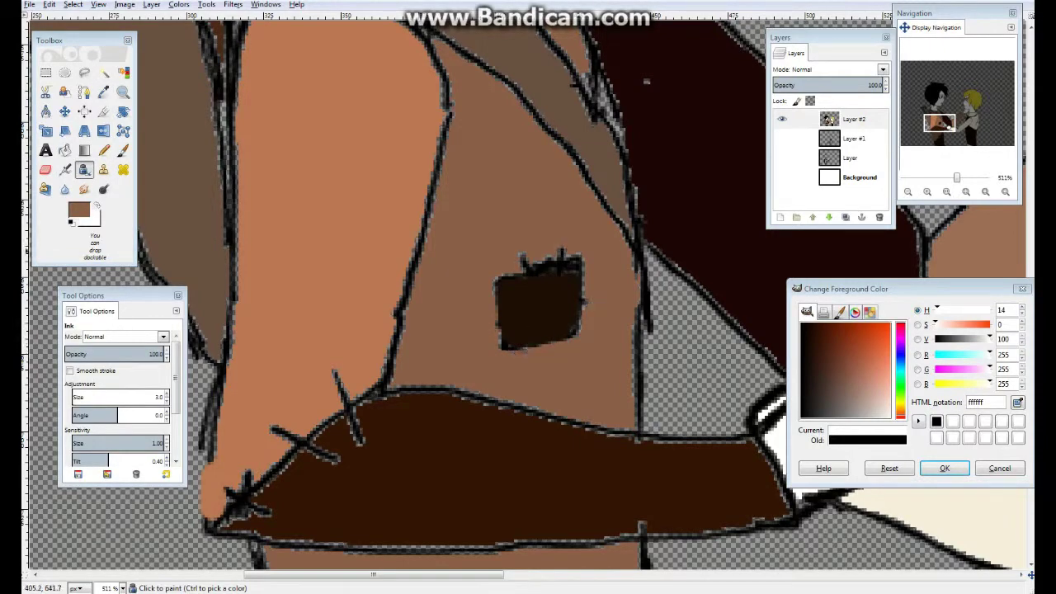
# Step: Sample the far sleeve's dark red and touch up the sleeve with the Ink tool
pyautogui.scroll(5, 647, 81)
pyautogui.scroll(3, 655, 354)
pyautogui.keyDown('ctrl'); pyautogui.click(757, 522); pyautogui.keyUp('ctrl')
pyautogui.press('o')
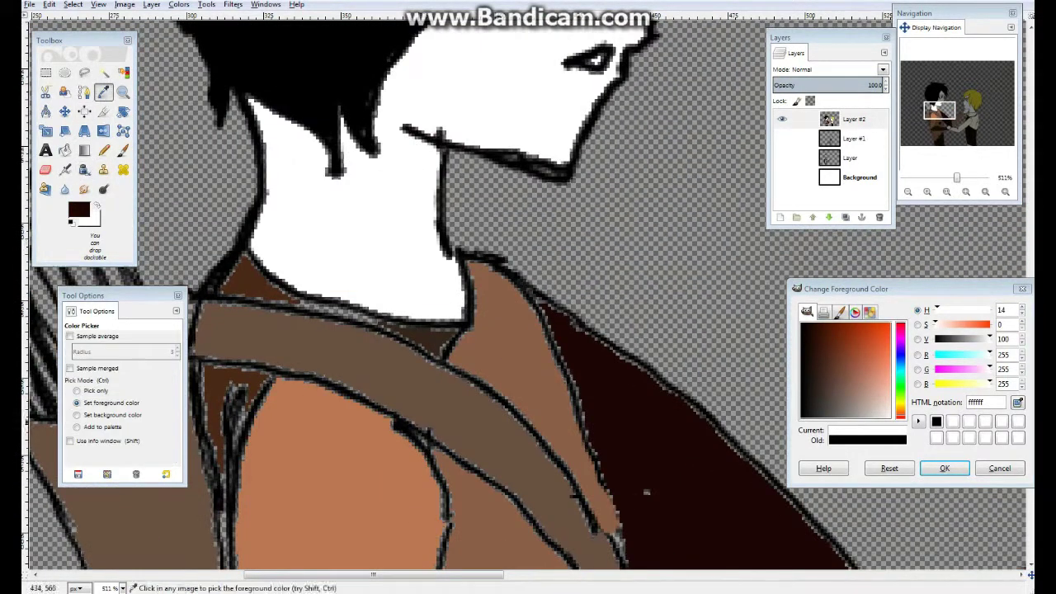
pyautogui.click(85, 169)
# Step: Paint a pale peach ffebdd shadow along the left figure's facial hairline with the Paintbrush at size 10
pyautogui.scroll(5, 413, 330)
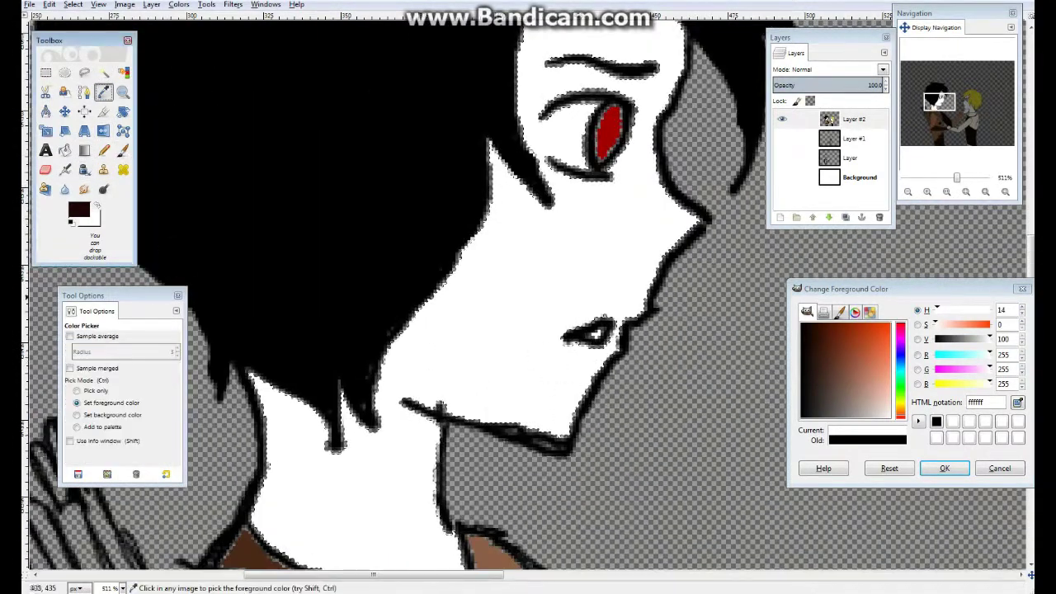
pyautogui.keyDown('ctrl'); pyautogui.click(561, 371); pyautogui.keyUp('ctrl')
pyautogui.click(812, 326)
pyautogui.scroll(5, 519, 330)
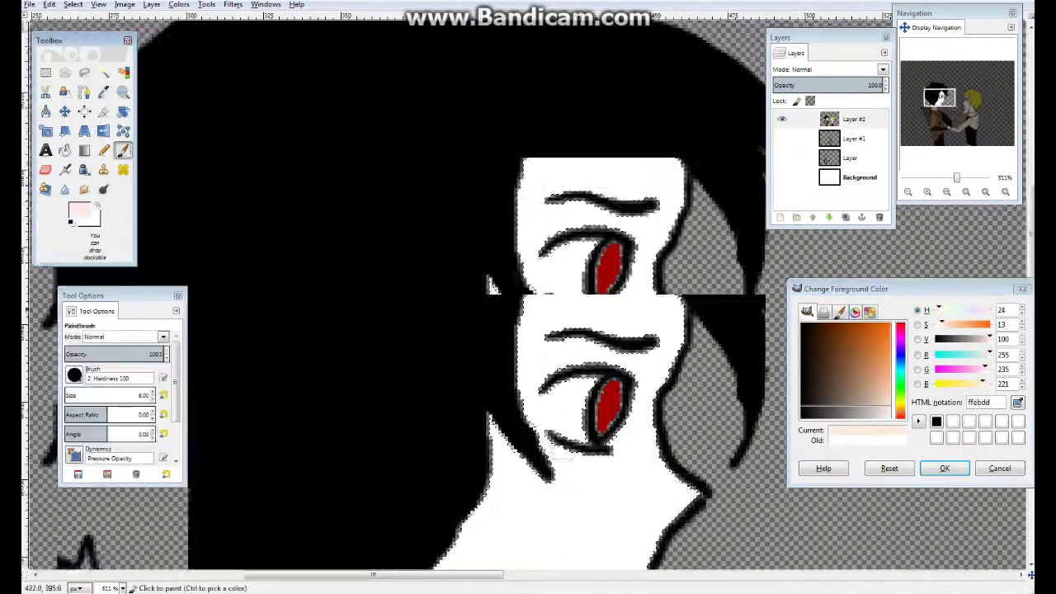
pyautogui.moveTo(594, 202); pyautogui.dragTo(521, 330)
pyautogui.press(']')
pyautogui.press(']')
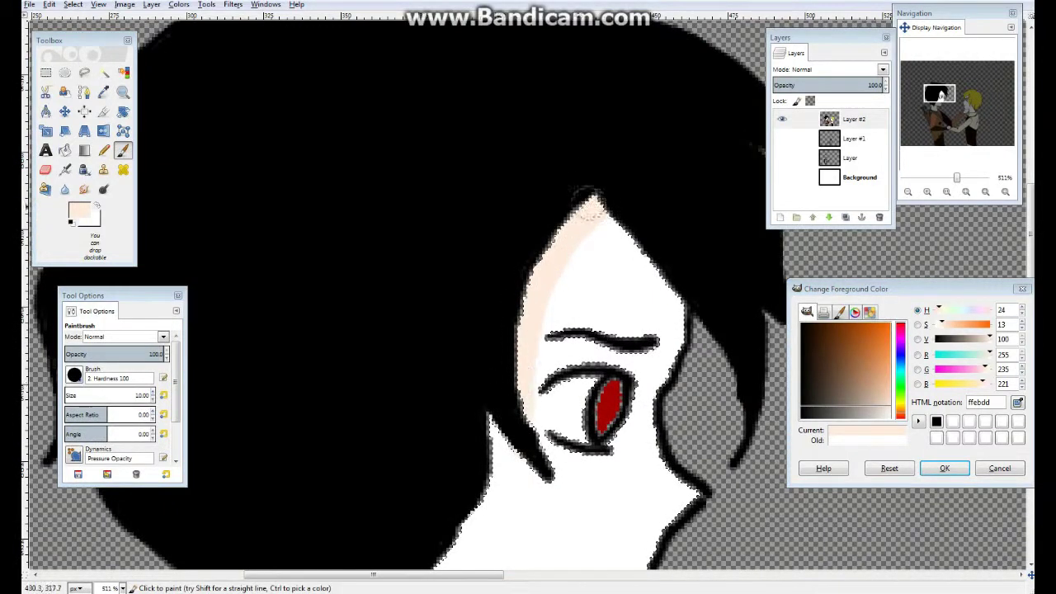
# Step: Paint the peach shadow below the jaw and under the hair on the left figure's neck
pyautogui.scroll(-5, 518, 265)
pyautogui.scroll(-5, 345, 363)
pyautogui.moveTo(394, 136); pyautogui.dragTo(442, 202)
pyautogui.scroll(3, 263, 248)
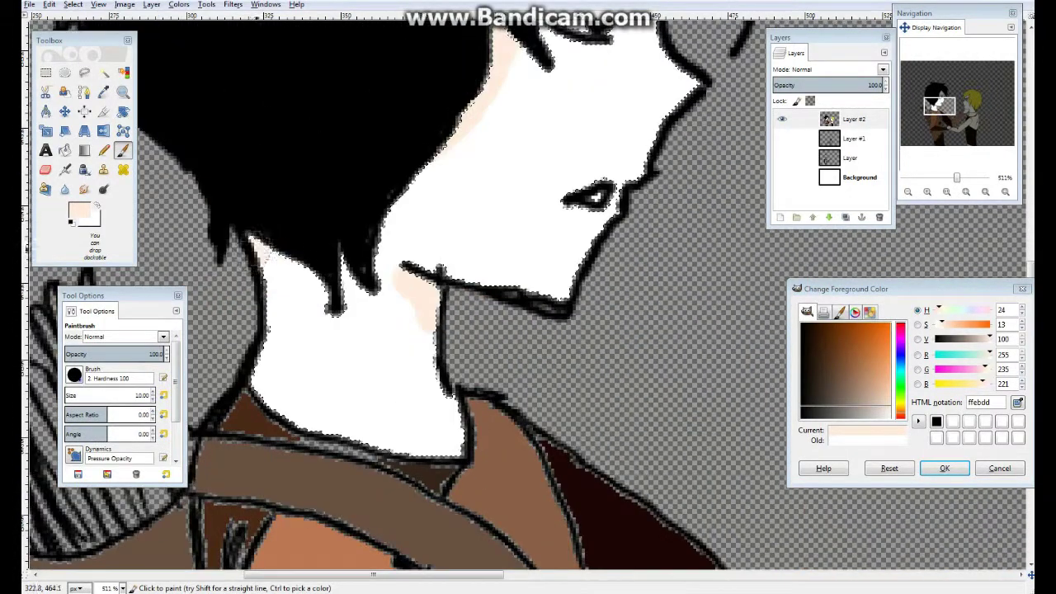
# Step: Add peach shadows along the front hairline, around the eye and under the lip of the left figure's face
pyautogui.scroll(5, 523, 434)
pyautogui.scroll(-3, 523, 433)
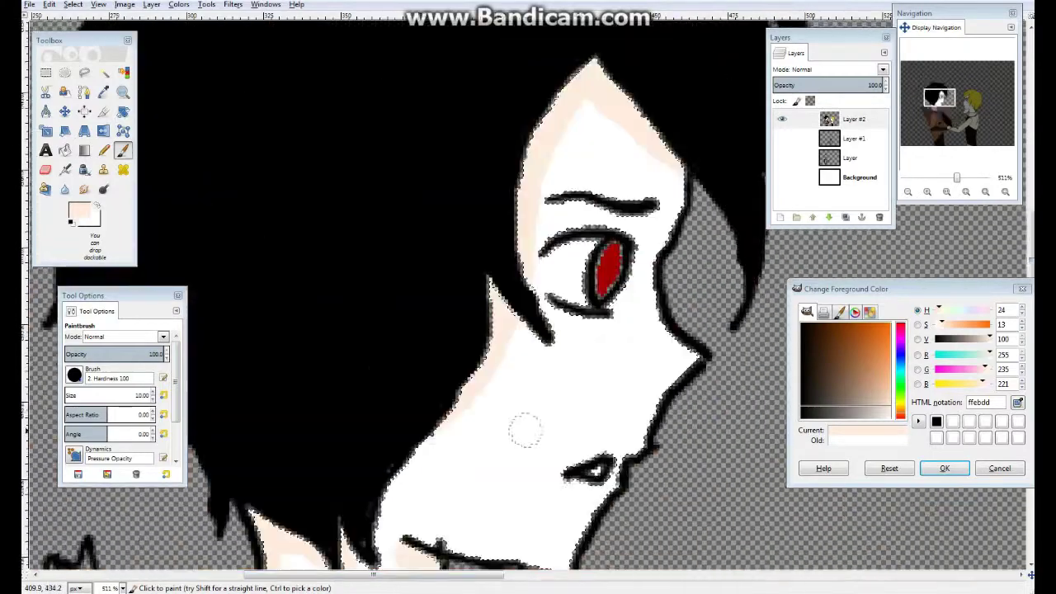
pyautogui.scroll(-1, 523, 430)
pyautogui.scroll(1, 635, 227)
pyautogui.scroll(2, 577, 248)
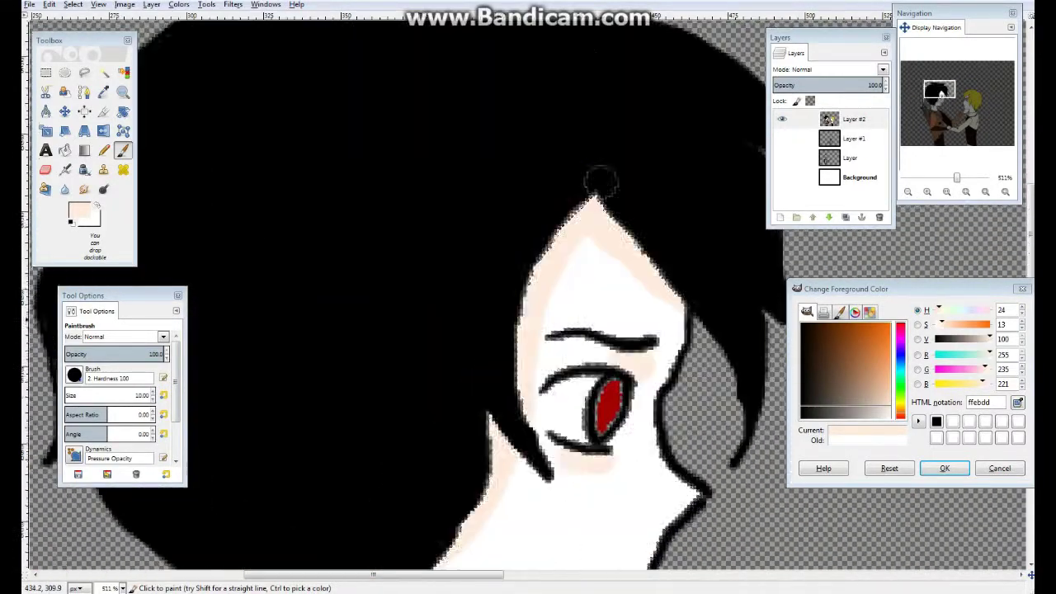
# Step: Smudge the peach shadows on the left figure's face and neck into the white skin
pyautogui.click(83, 189)
pyautogui.scroll(-2, 570, 184)
pyautogui.scroll(2, 629, 146)
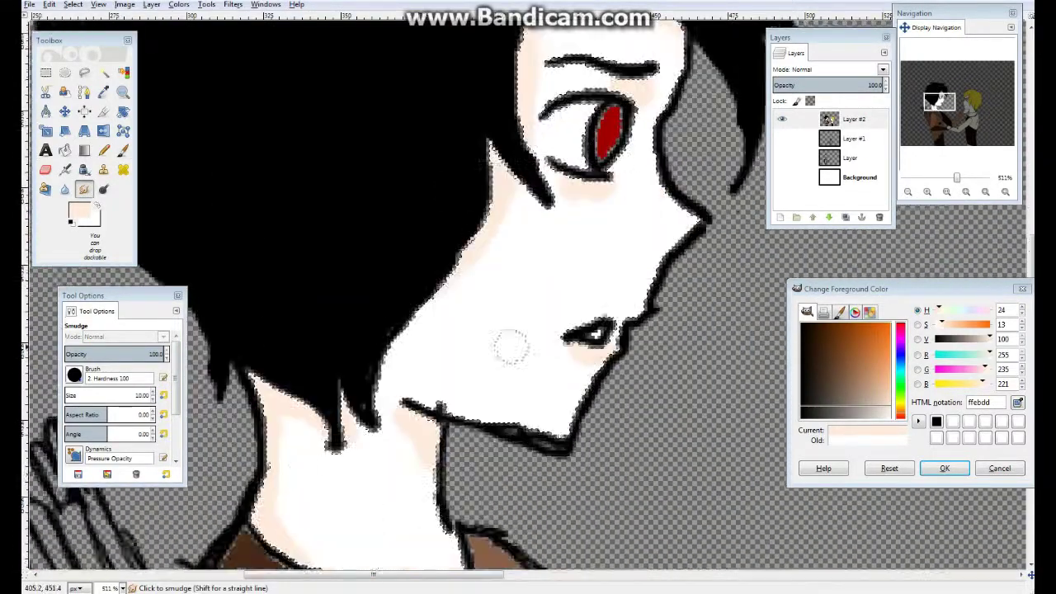
pyautogui.scroll(-6, 507, 346)
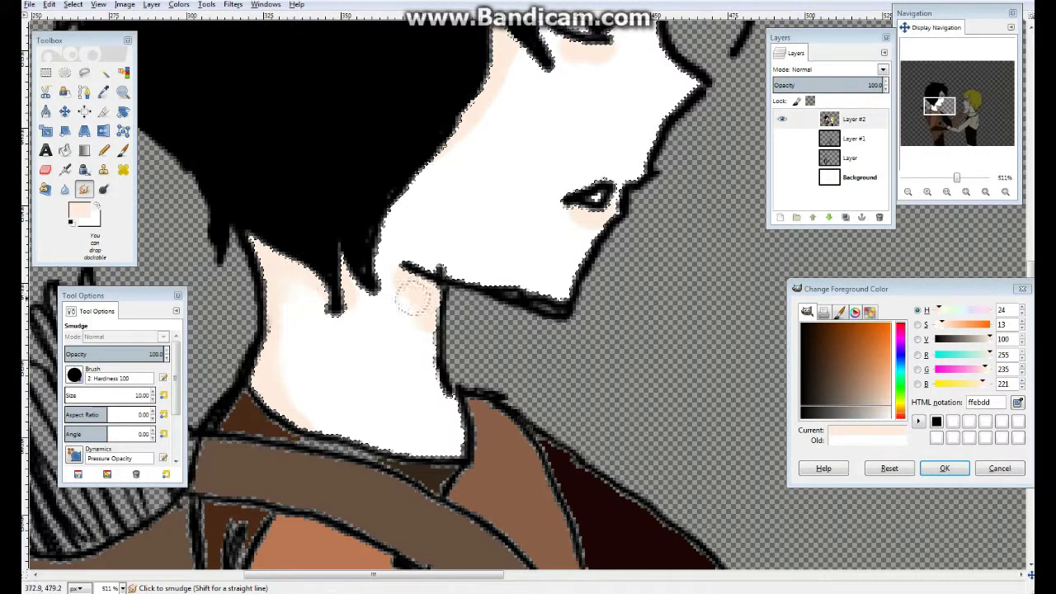
pyautogui.scroll(3, 413, 299)
pyautogui.scroll(3, 512, 208)
pyautogui.scroll(3, 515, 215)
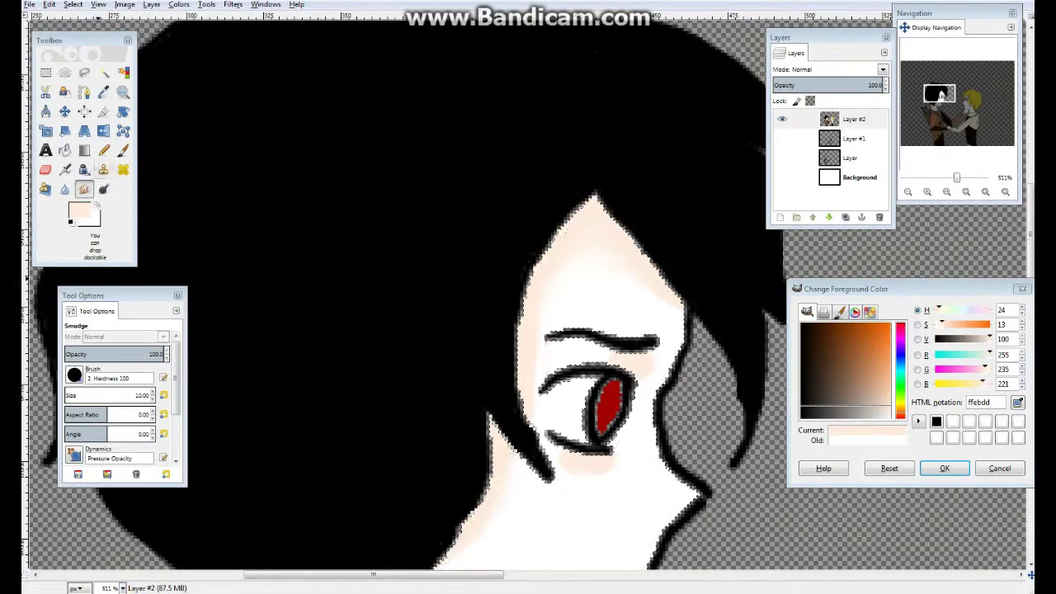
# Step: Soften the face and neck shading by painting more peach with the 2. Hardness 050 brush
pyautogui.press('p')
pyautogui.scroll(4, 609, 389)
pyautogui.scroll(-8, 608, 389)
pyautogui.scroll(5, 435, 278)
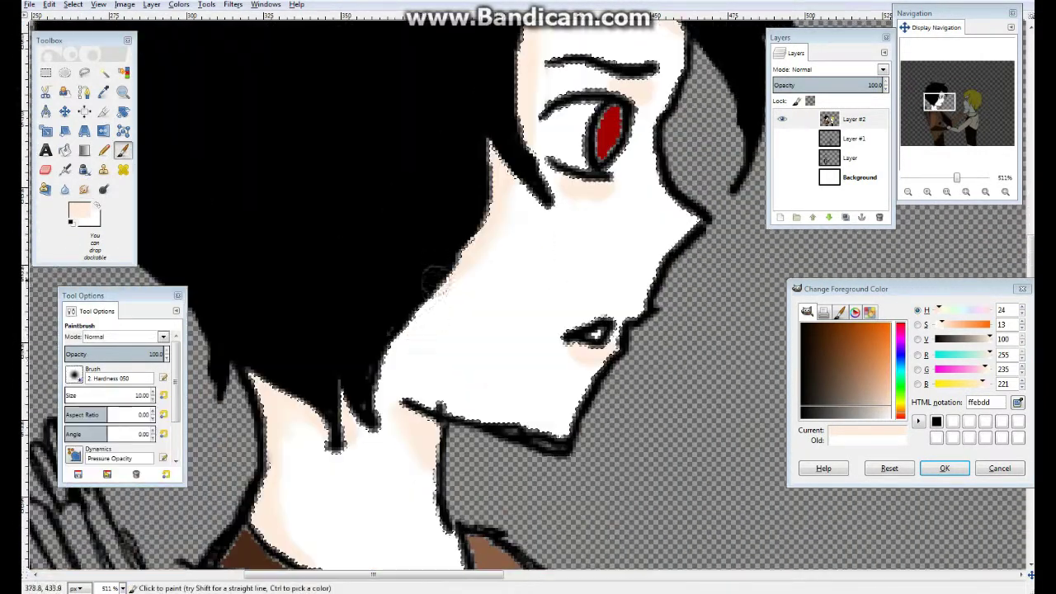
pyautogui.scroll(3, 384, 359)
pyautogui.scroll(-3, 384, 359)
pyautogui.scroll(-2, 401, 165)
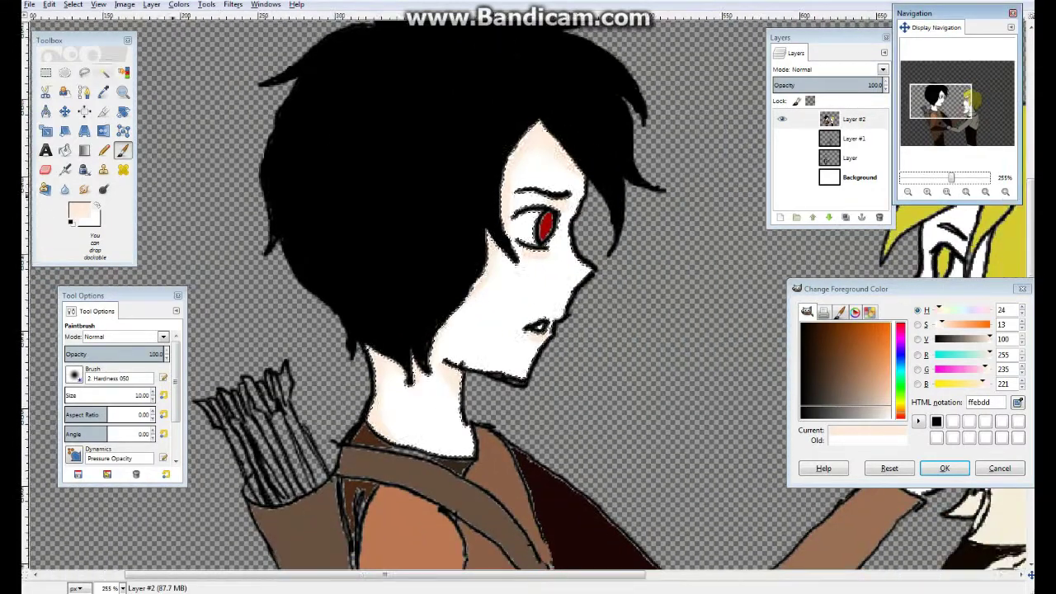
# Step: Select the left figure's black hair and paint a zigzag highlight band in grey c4c4c4 with a size 36 brush
pyautogui.press('u')
pyautogui.scroll(3, 412, 288)
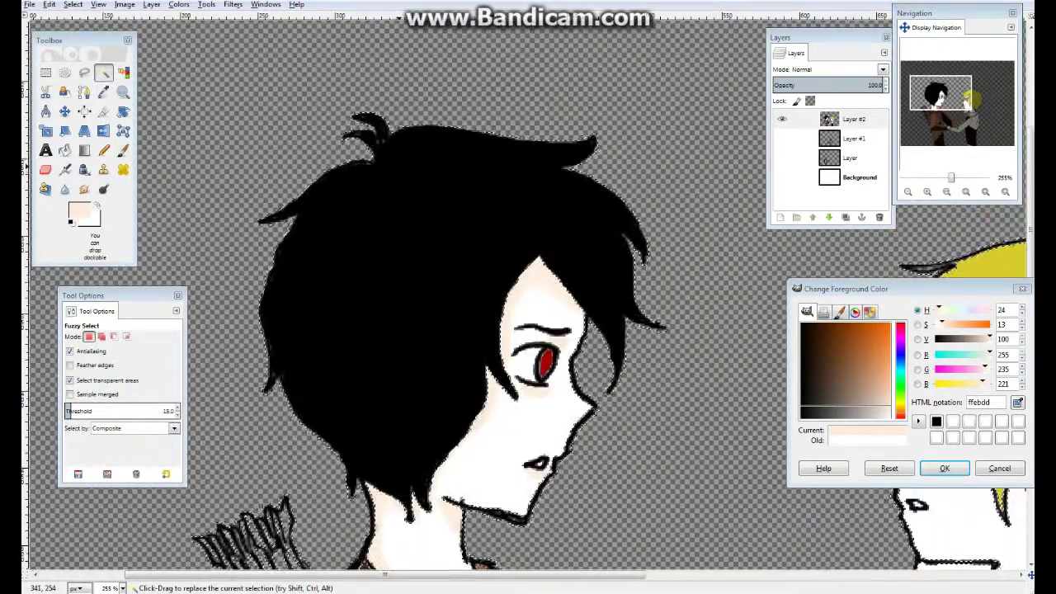
pyautogui.click(802, 324)
pyautogui.click(977, 339)
pyautogui.click(103, 150)
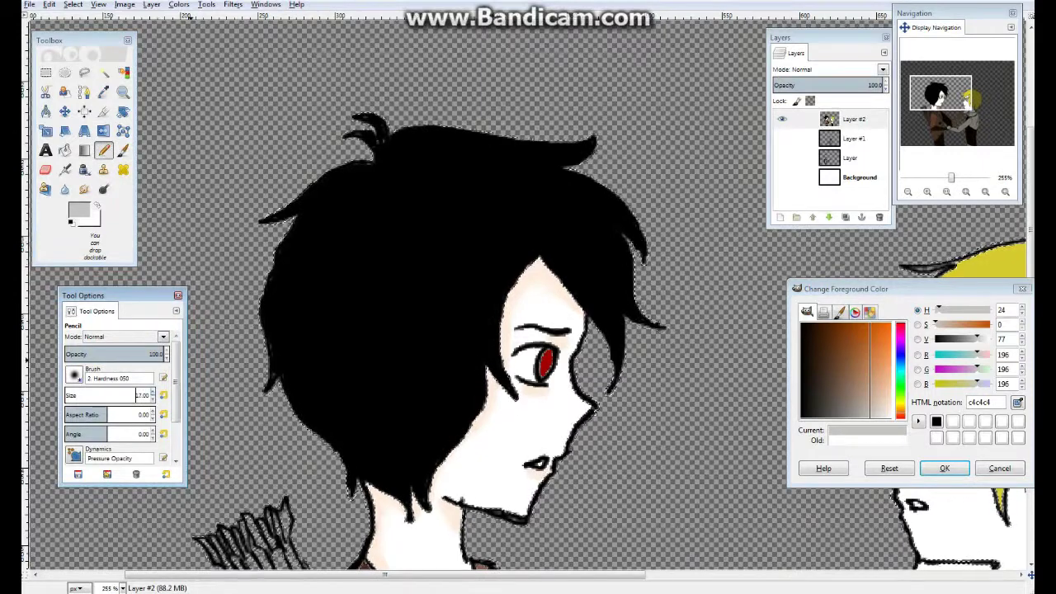
pyautogui.press('p')
pyautogui.moveTo(293, 198)
pyautogui.mouseDown()
pyautogui.moveTo(407, 295)
pyautogui.moveTo(556, 251)
pyautogui.moveTo(623, 239)
pyautogui.mouseUp()
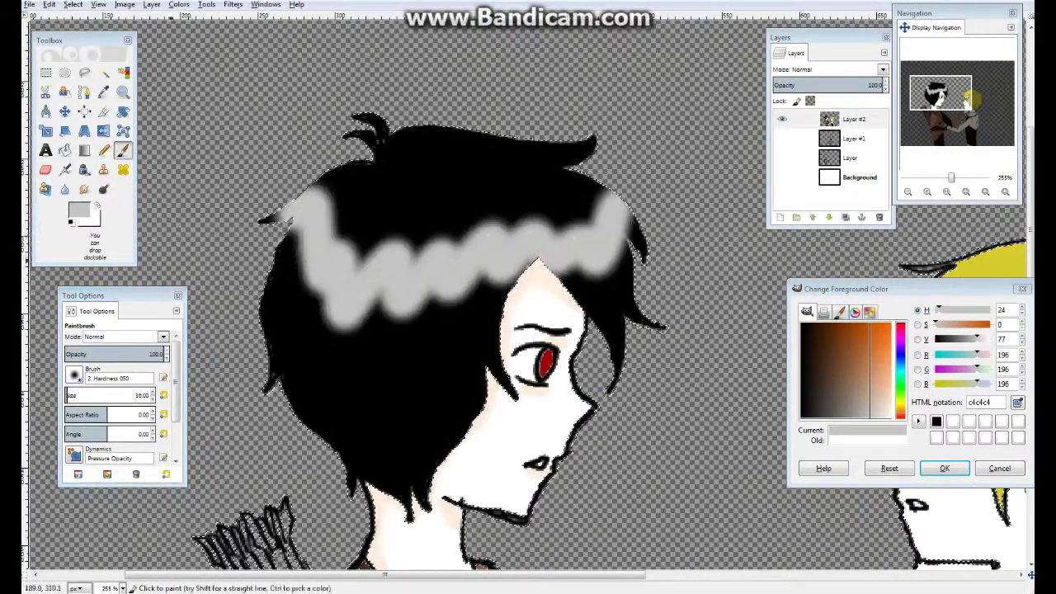
# Step: Smudge the grey hair highlight into diagonal streaks and darken its back part with black
pyautogui.click(85, 189)
pyautogui.moveTo(313, 239)
pyautogui.mouseDown()
pyautogui.moveTo(372, 314)
pyautogui.moveTo(330, 247)
pyautogui.moveTo(421, 272)
pyautogui.moveTo(545, 223)
pyautogui.mouseUp()
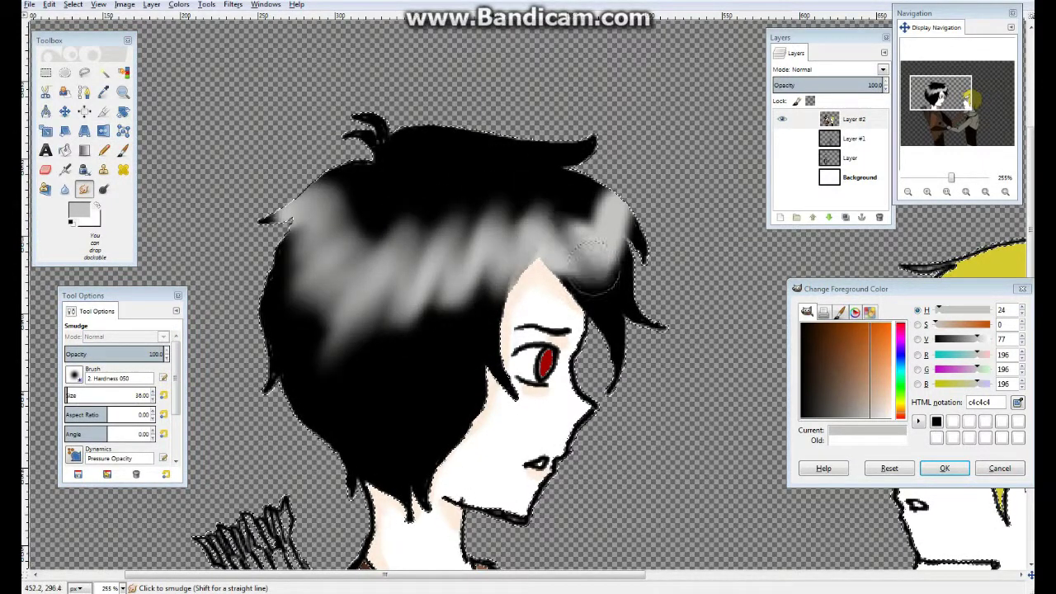
pyautogui.moveTo(375, 350)
pyautogui.mouseDown()
pyautogui.moveTo(408, 267)
pyautogui.moveTo(371, 253)
pyautogui.mouseUp()
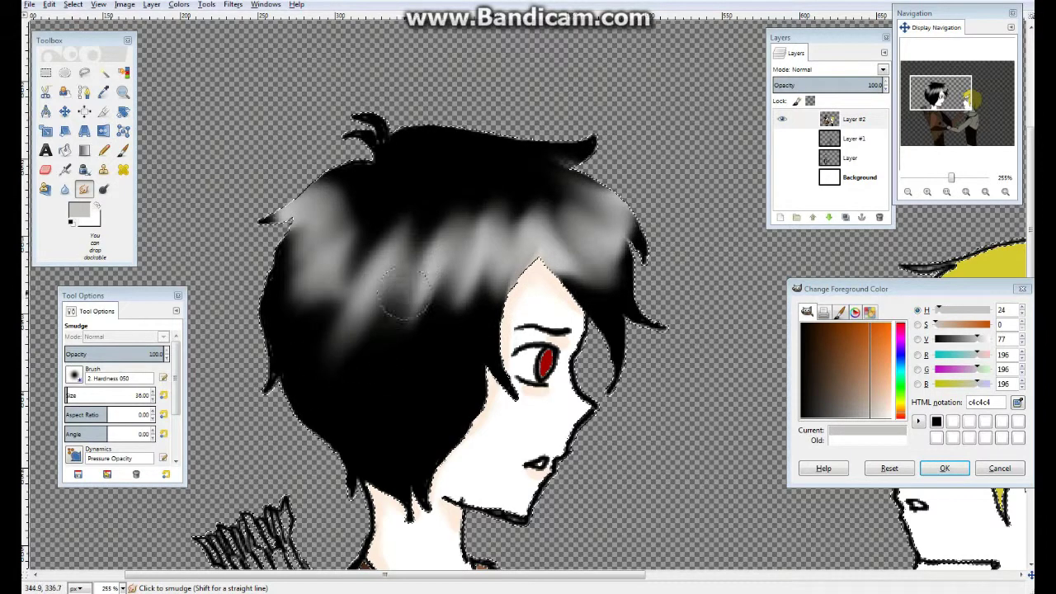
pyautogui.press('d')
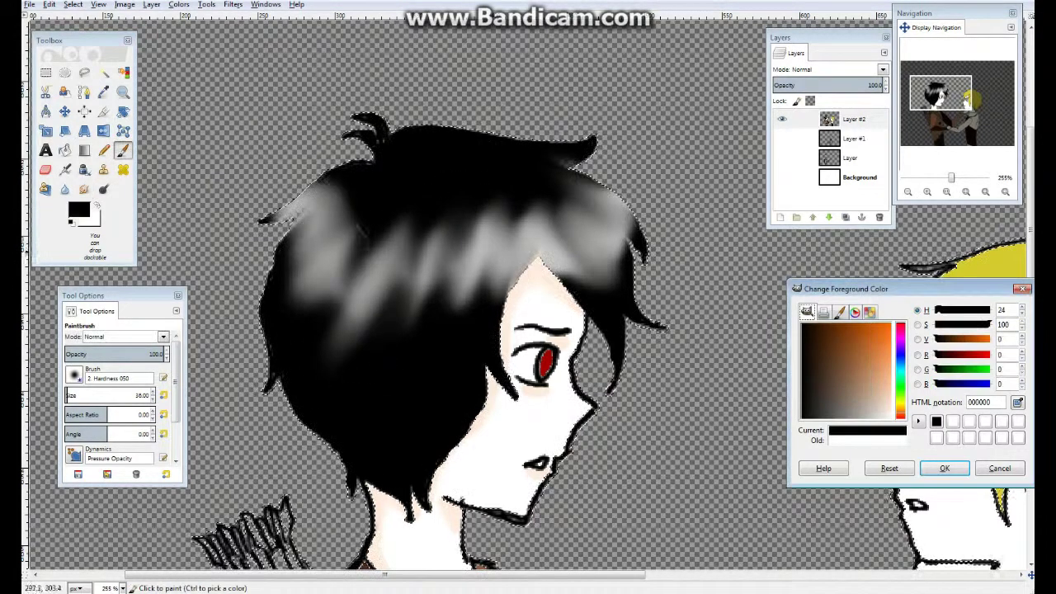
pyautogui.moveTo(330, 248)
pyautogui.mouseDown()
pyautogui.moveTo(281, 206)
pyautogui.moveTo(305, 213)
pyautogui.mouseUp()
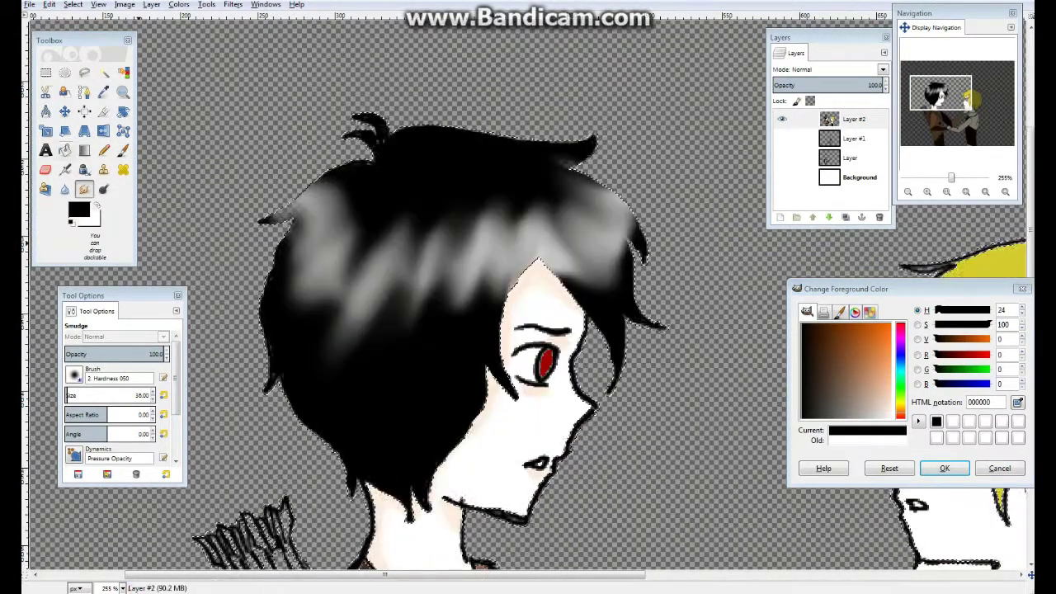
# Step: Sample the grey of the hair highlight and brush it onto the hair tip at the back of the left figure's head
pyautogui.press('o')
pyautogui.click(284, 216)
pyautogui.press('p')
pyautogui.scroll(3, 454, 330)
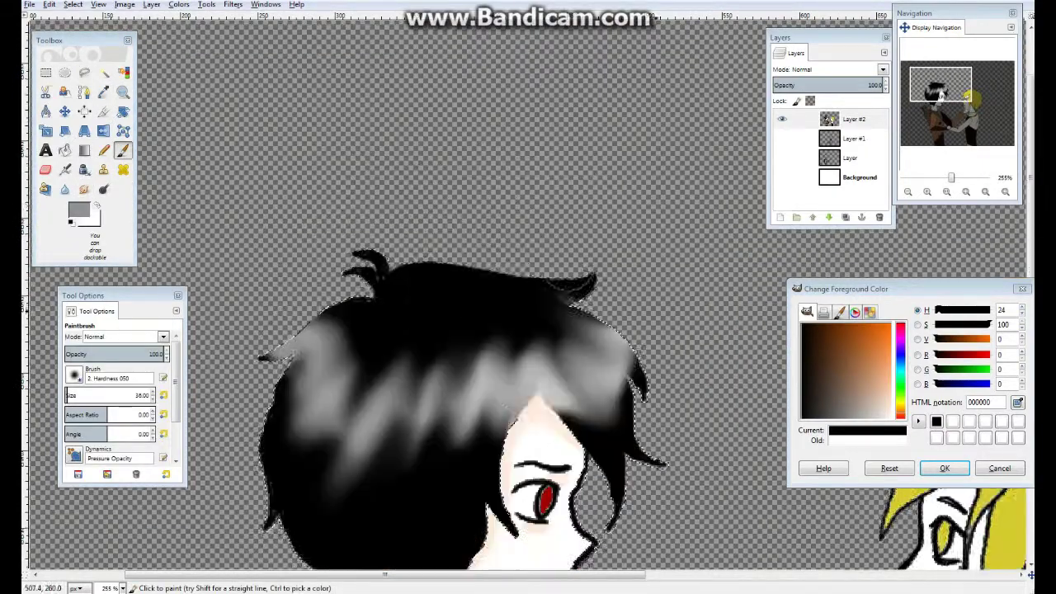
pyautogui.scroll(-3, 454, 330)
pyautogui.scroll(4, 454, 330)
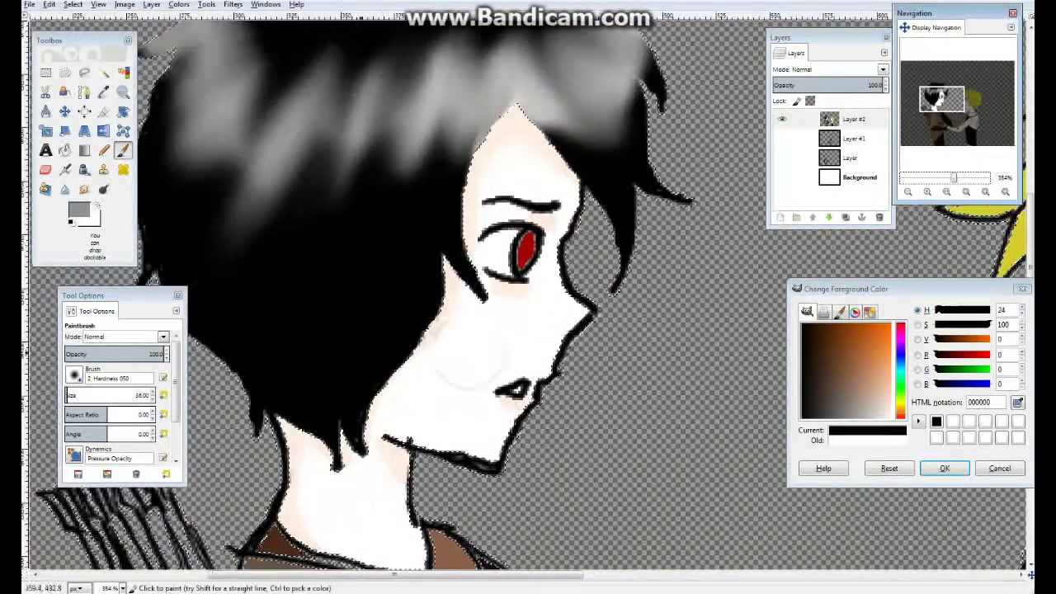
# Step: Clean up the left figure's eye with a size 1 Pencil, filling the iris edges in red a20000 and sharpening the outlines with white and black
pyautogui.press('n')
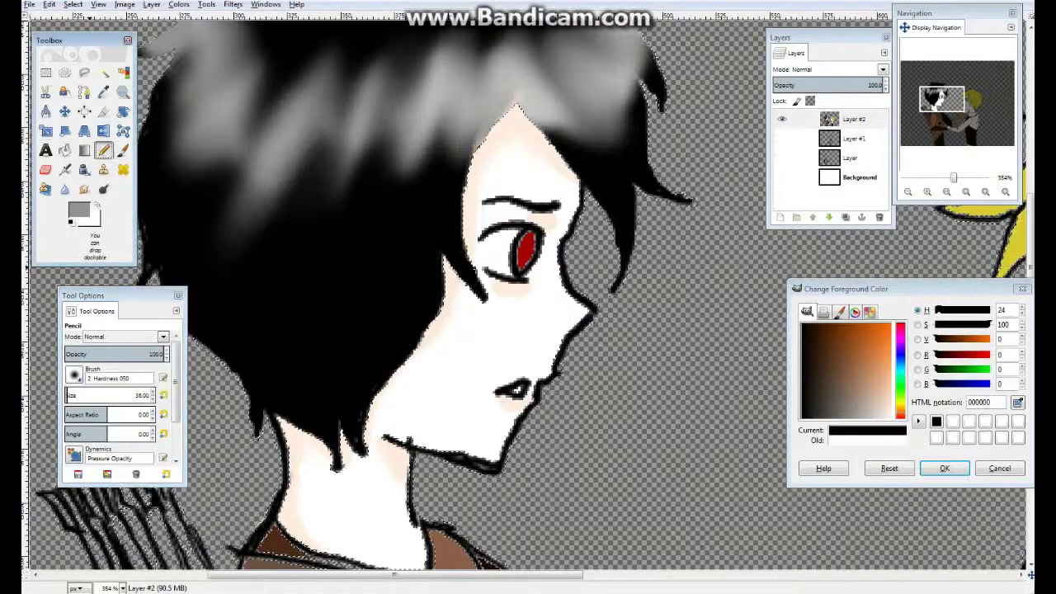
pyautogui.press('o')
pyautogui.click(527, 250)
pyautogui.press('n')
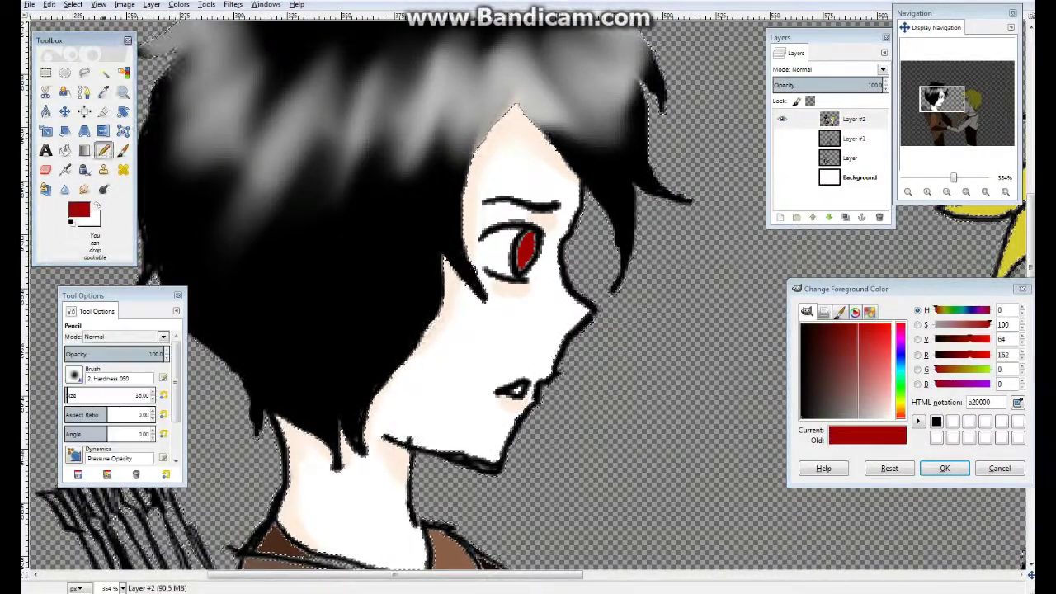
pyautogui.keyDown('ctrl'); pyautogui.scroll(8, 512, 272); pyautogui.keyUp('ctrl')
pyautogui.write('1')
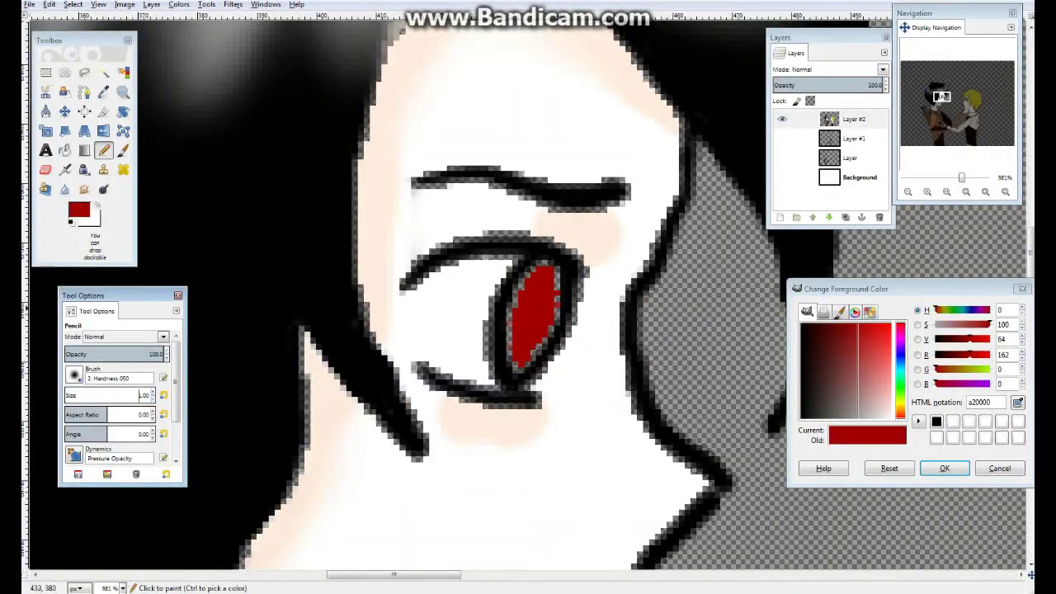
pyautogui.moveTo(509, 317); pyautogui.dragTo(512, 306)
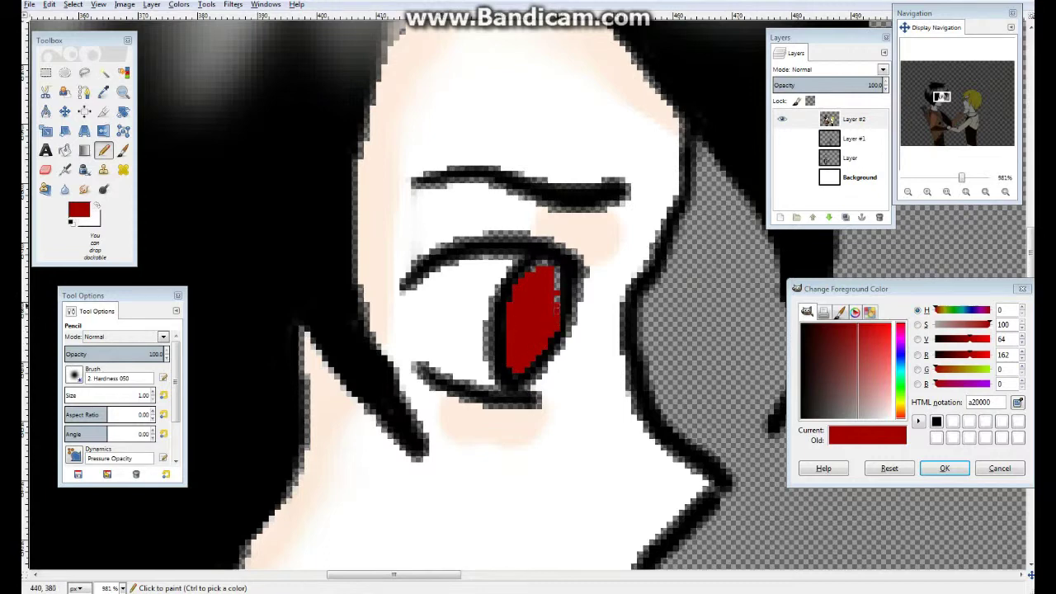
pyautogui.press('x')
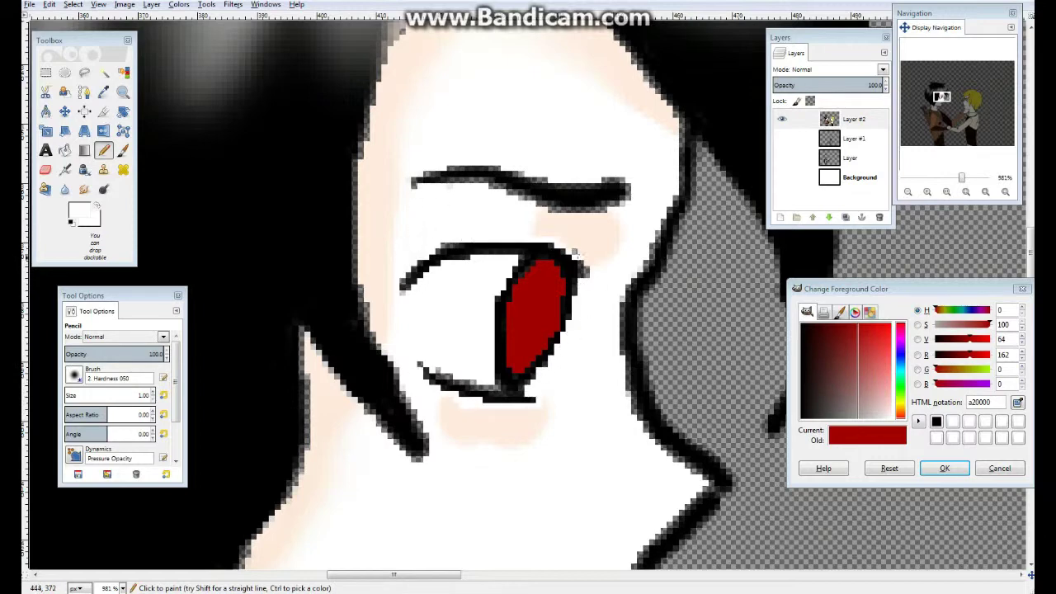
pyautogui.press('d')
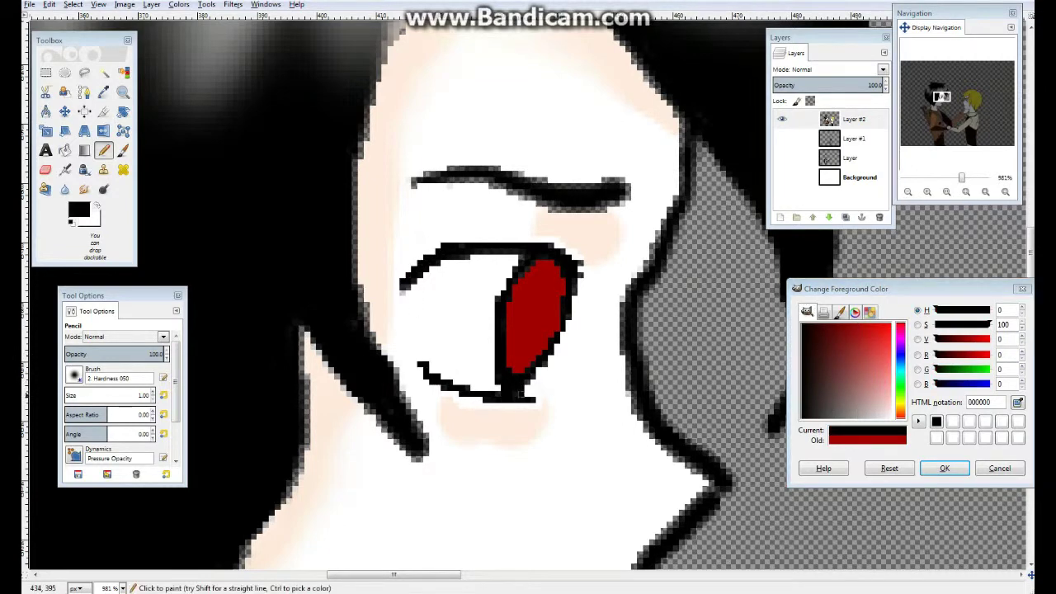
# Step: Select the red iris and shade its upper part and centre with dark red 4b0101 using a size 3 brush
pyautogui.keyDown('ctrl'); pyautogui.click(528, 363); pyautogui.keyUp('ctrl')
pyautogui.press('u')
pyautogui.click(540, 309)
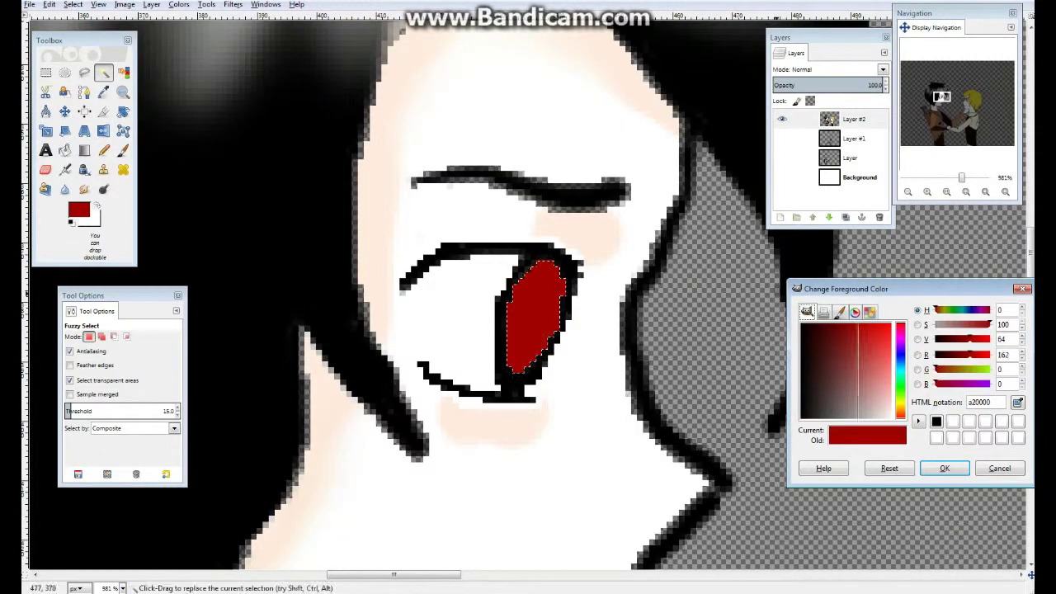
pyautogui.press('p')
pyautogui.moveTo(536, 318); pyautogui.dragTo(535, 289)
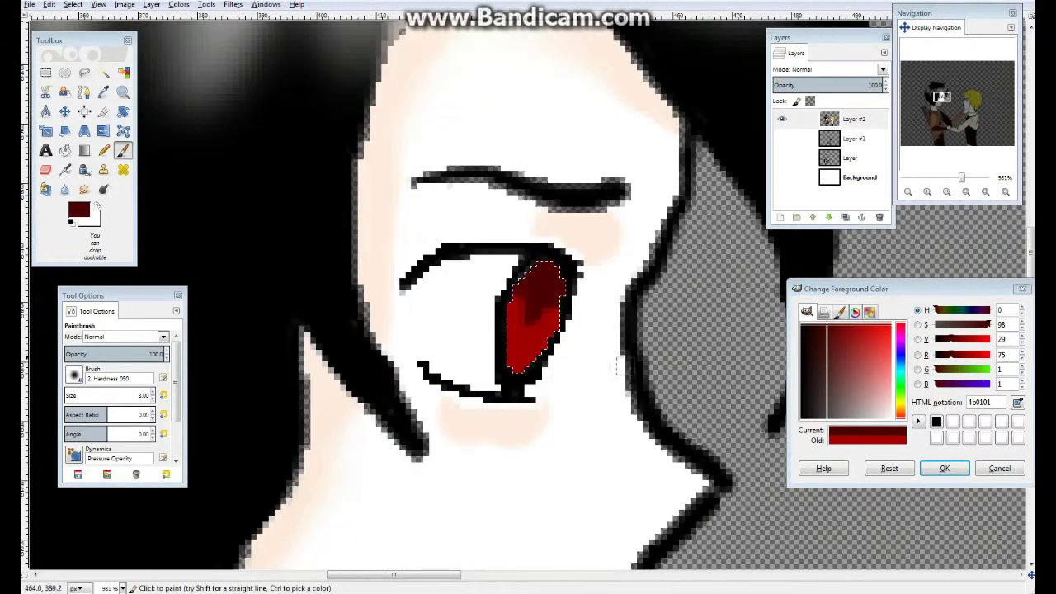
# Step: Dab two pale pink e5b7b7 highlights onto the iris and smudge them
pyautogui.click(890, 378)
pyautogui.click(536, 284)
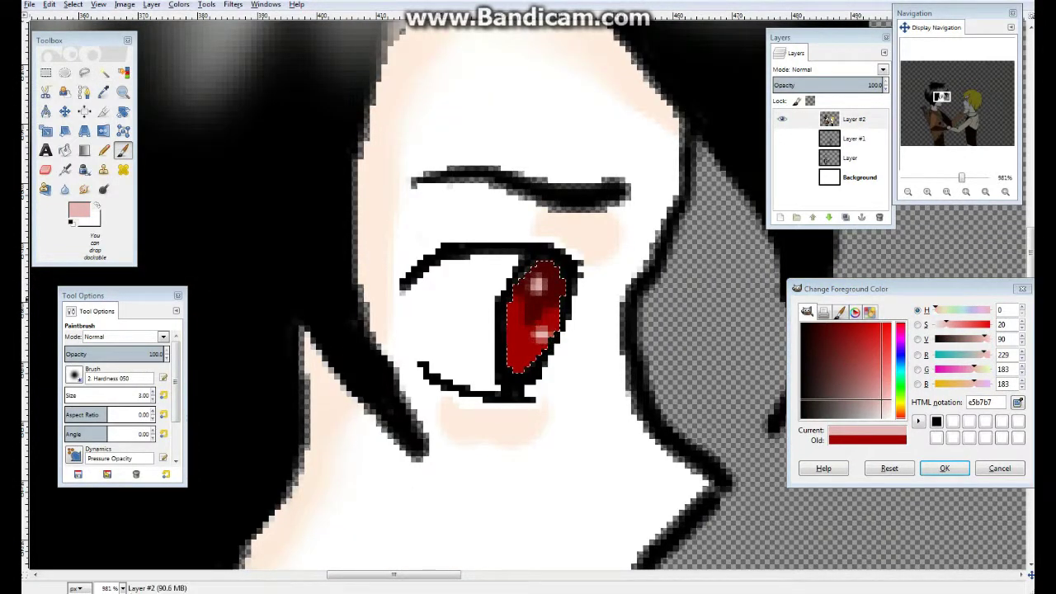
pyautogui.press('s')
# Step: Select the left figure's light brown upper sleeve and shade its edges with brown 72442a using a size 19 brush
pyautogui.scroll(-3, 495, 314)
pyautogui.moveTo(961, 178); pyautogui.dragTo(956, 178)
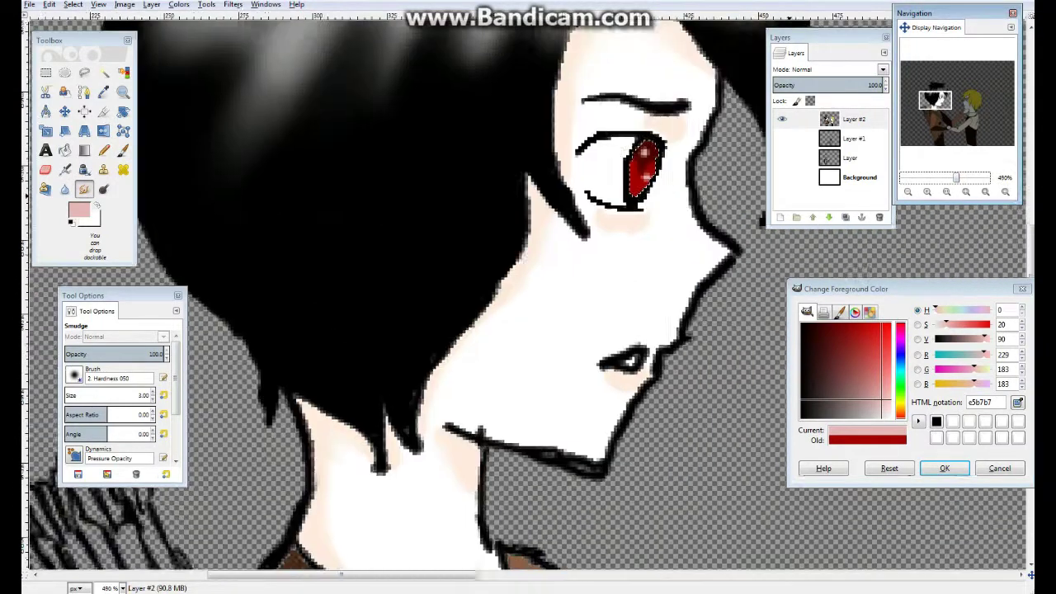
pyautogui.press('-')
pyautogui.scroll(-5, 528, 314)
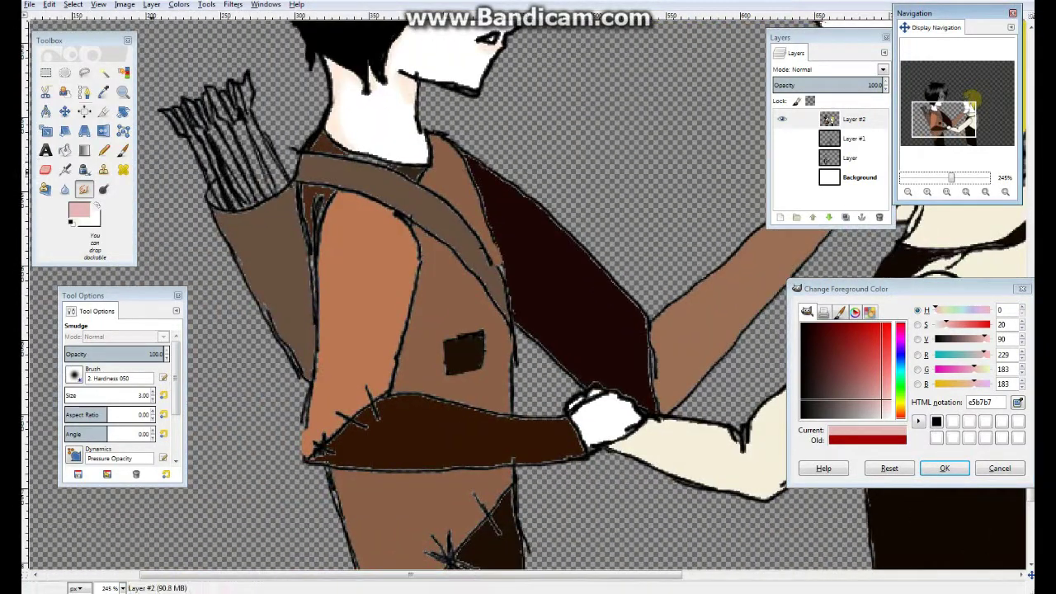
pyautogui.press('u')
pyautogui.click(363, 346)
pyautogui.press('o')
pyautogui.click(462, 520)
pyautogui.press('p')
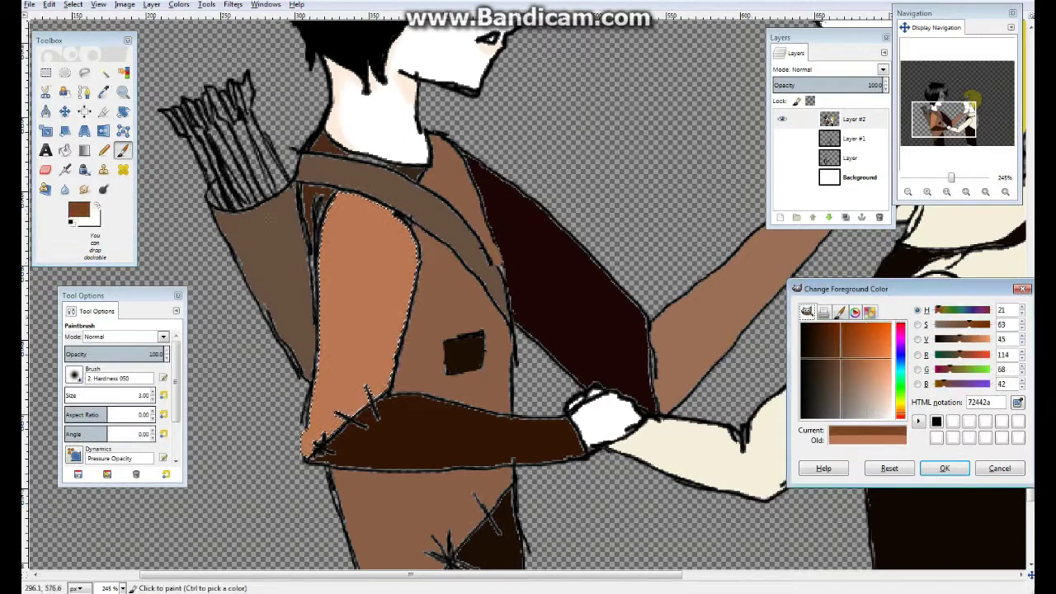
pyautogui.moveTo(78, 395); pyautogui.dragTo(92, 395)
pyautogui.moveTo(330, 216); pyautogui.dragTo(382, 213)
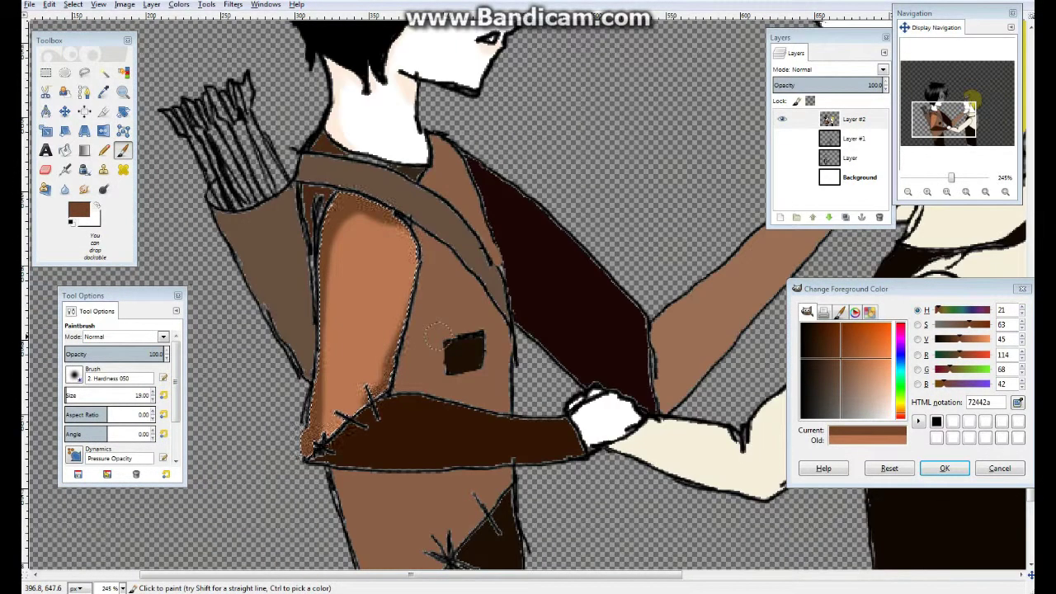
# Step: Paint over the stray black lines on the vest's small back panel behind the shoulder with the panel's dark brown
pyautogui.keyDown('ctrl'); pyautogui.click(317, 198); pyautogui.keyUp('ctrl')
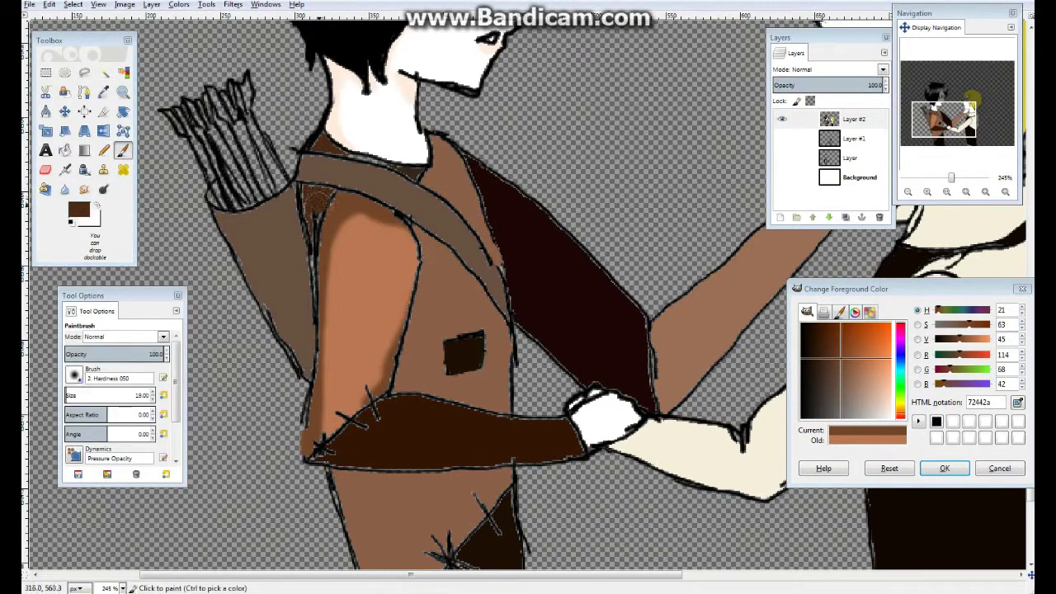
pyautogui.scroll(-3, 313, 238)
pyautogui.press('d')
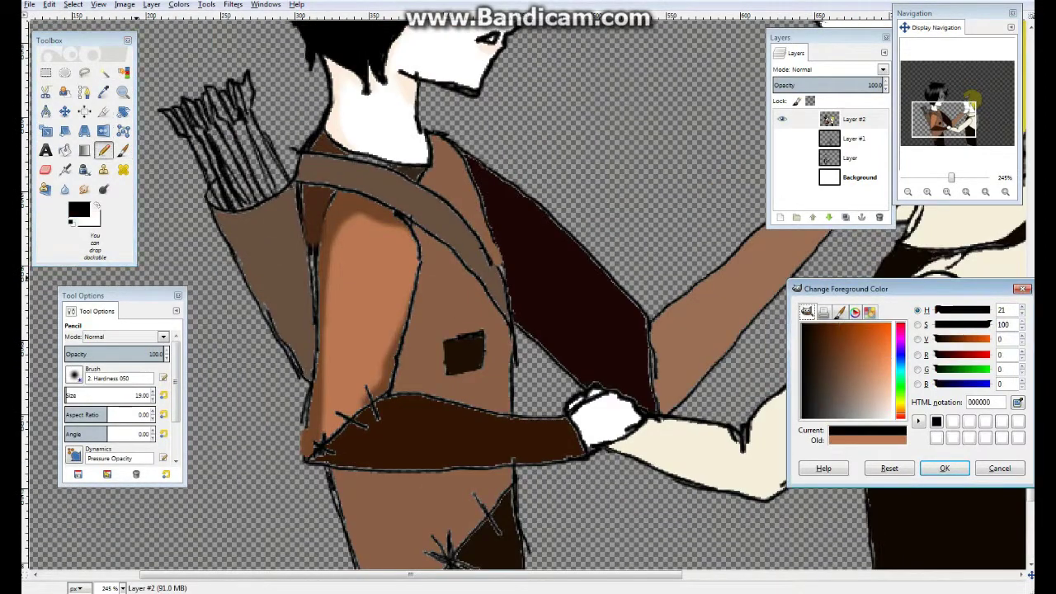
pyautogui.press('n')
pyautogui.scroll(5, 495, 297)
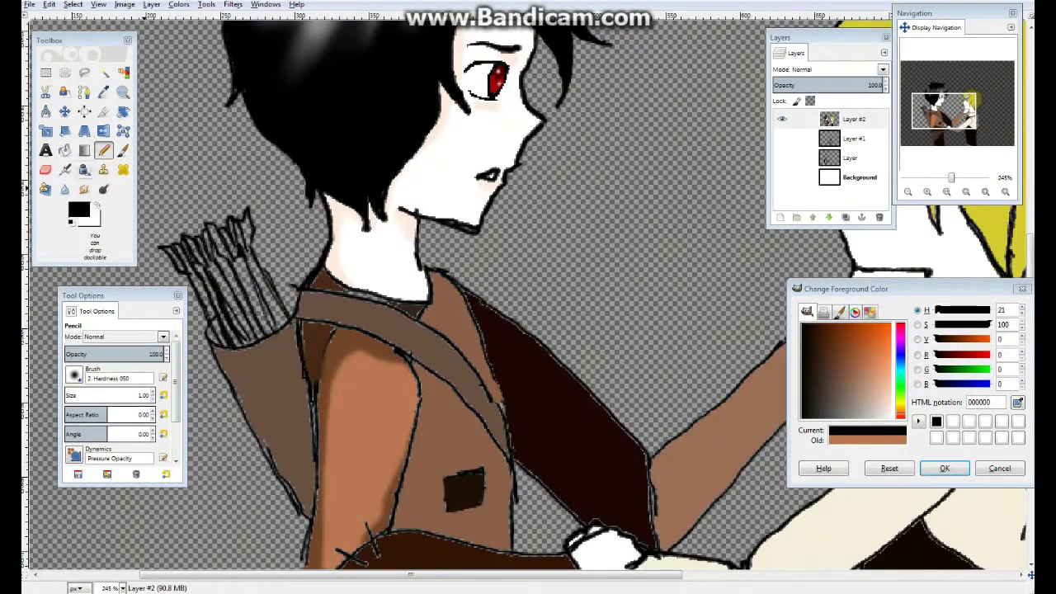
pyautogui.press('k')
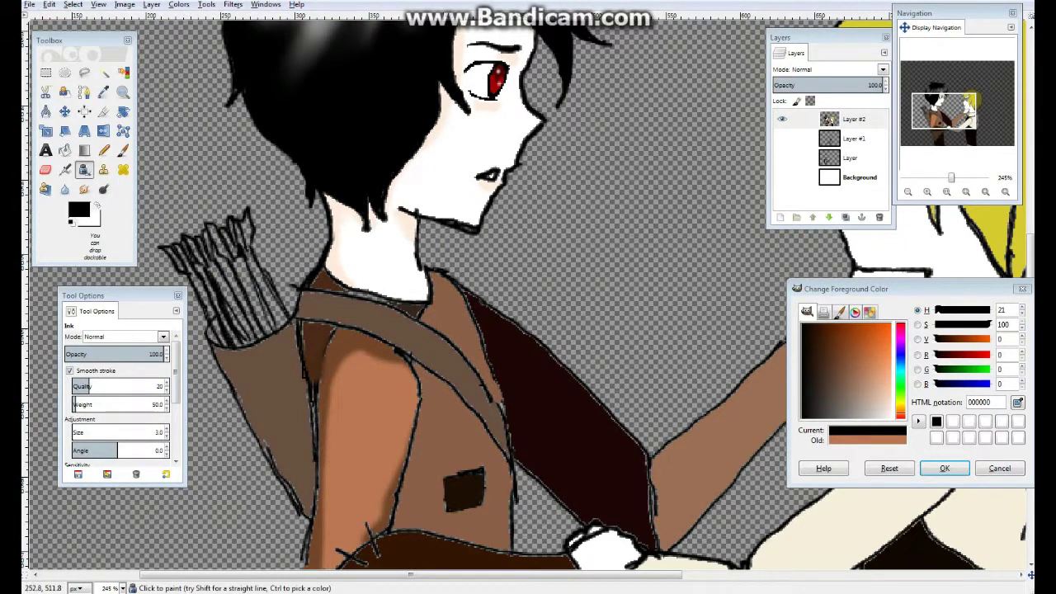
pyautogui.scroll(10, 496, 298)
pyautogui.scroll(-10, 495, 297)
pyautogui.scroll(10, 495, 297)
pyautogui.scroll(-15, 495, 297)
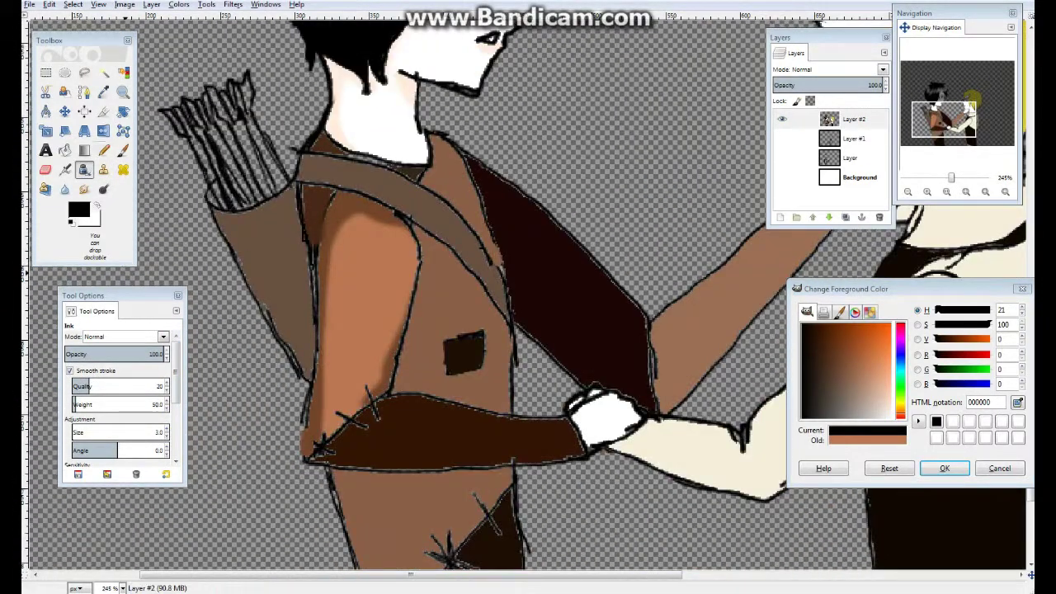
# Step: Shade the vest's back panel and the collar behind the neck with dark brown 291509
pyautogui.press('o')
pyautogui.click(318, 202)
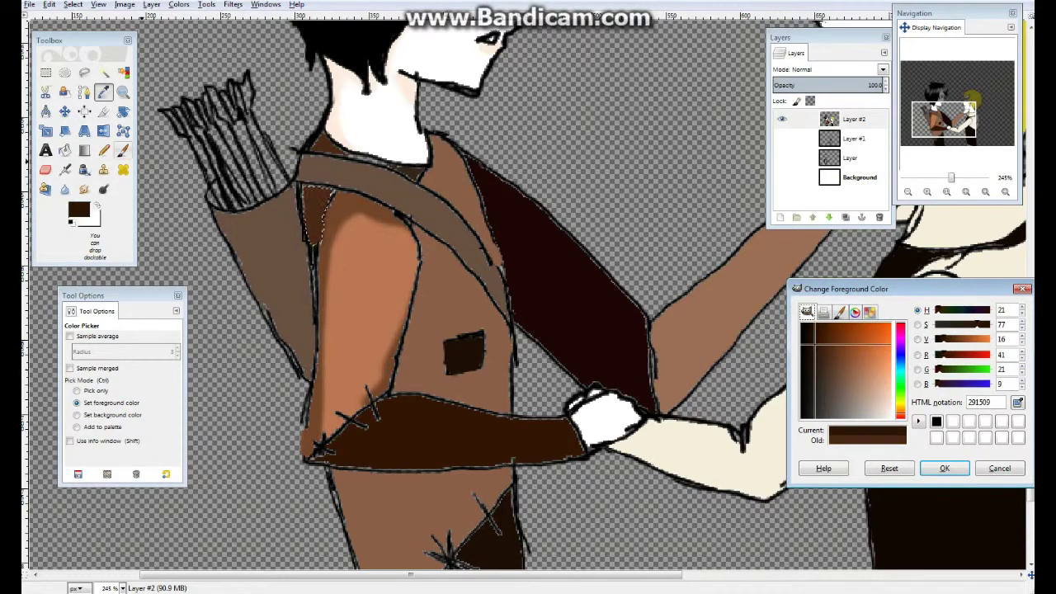
pyautogui.press('p')
pyautogui.scroll(10, 495, 297)
pyautogui.press('u')
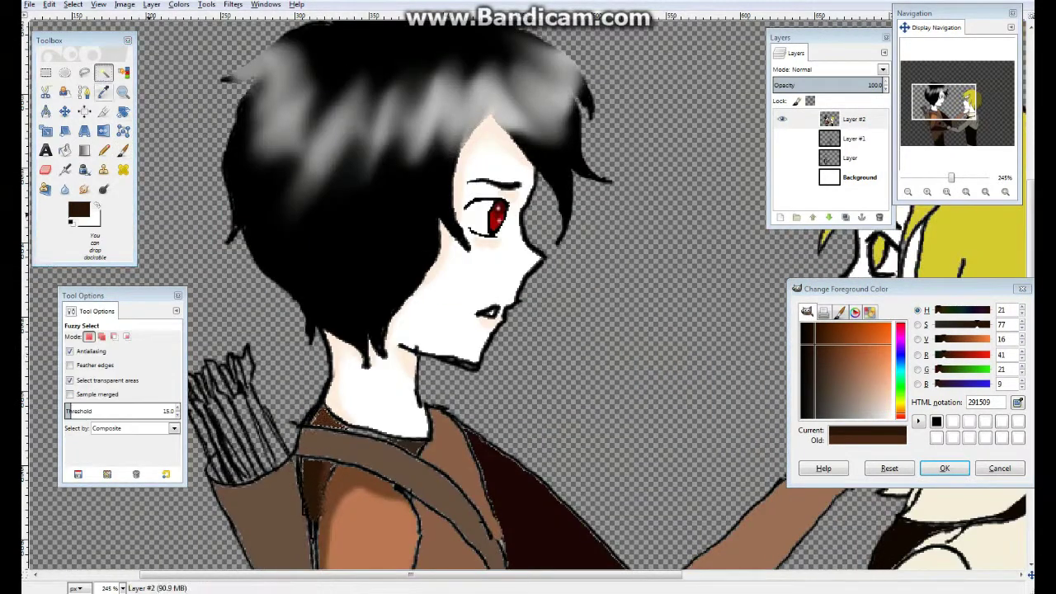
pyautogui.press('p')
# Step: Select the left figure's dark brown forearm sleeve and shade its elbow and underside with 1b0a01 using a size 20 brush
pyautogui.scroll(-10, 495, 297)
pyautogui.press('u')
pyautogui.click(445, 433)
pyautogui.press('o')
pyautogui.click(446, 433)
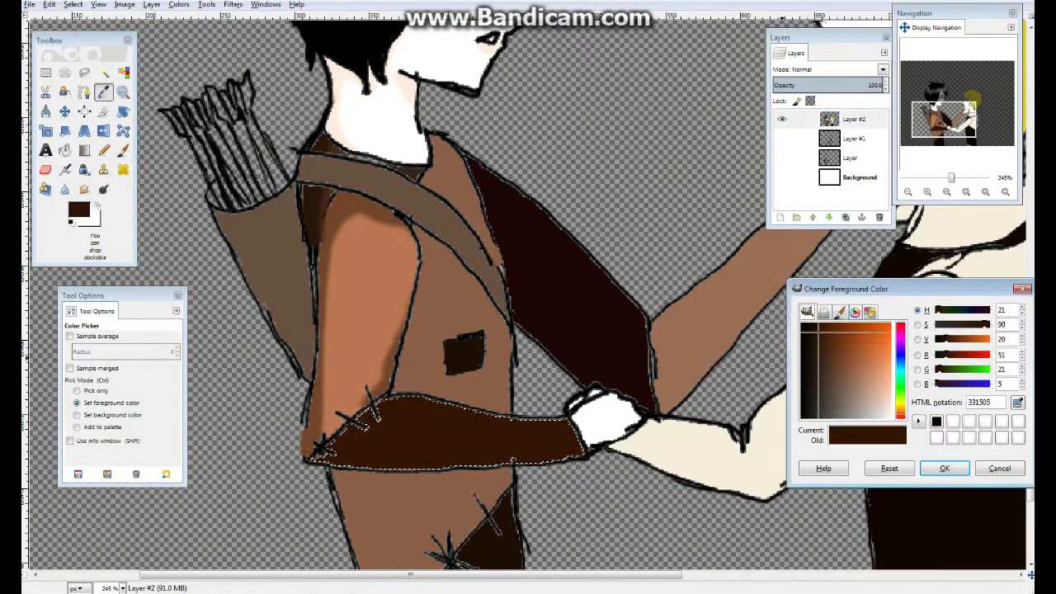
pyautogui.click(391, 462)
pyautogui.press('p')
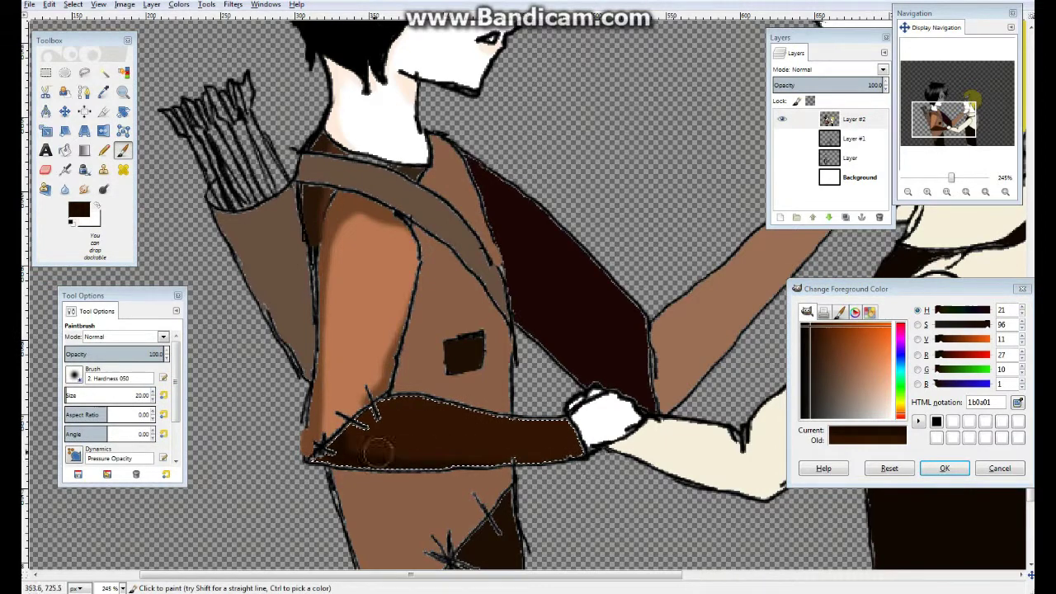
pyautogui.moveTo(377, 450); pyautogui.dragTo(338, 412)
# Step: Select the brown upper part of the left figure's trouser leg and shade its back edge and front corner with 462a1b
pyautogui.scroll(-5, 377, 449)
pyautogui.press('o')
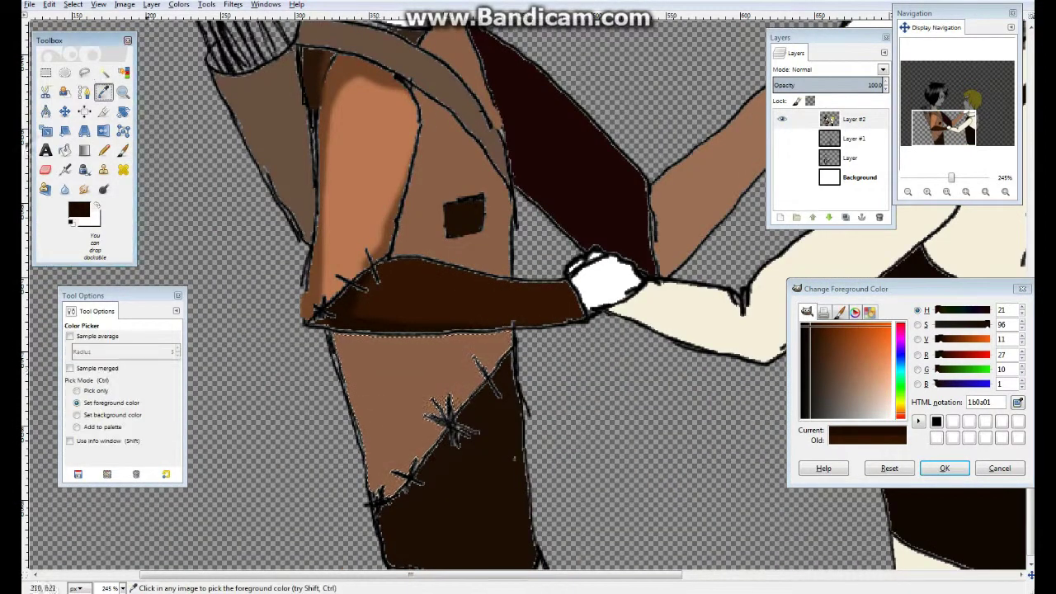
pyautogui.press('p')
pyautogui.keyDown('ctrl'); pyautogui.click(346, 326); pyautogui.keyUp('ctrl')
pyautogui.moveTo(338, 334); pyautogui.dragTo(351, 345)
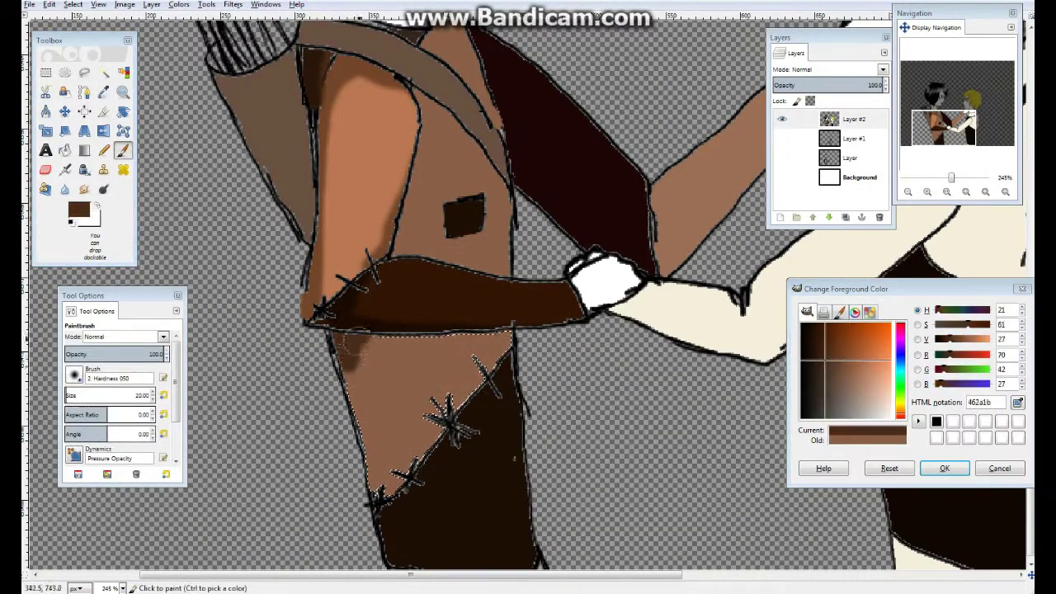
pyautogui.scroll(5, 363, 330)
pyautogui.scroll(-5, 363, 330)
# Step: Select the dark stitched lower part of the trouser leg and shade its edges with near-black brown 0d0602
pyautogui.press('u')
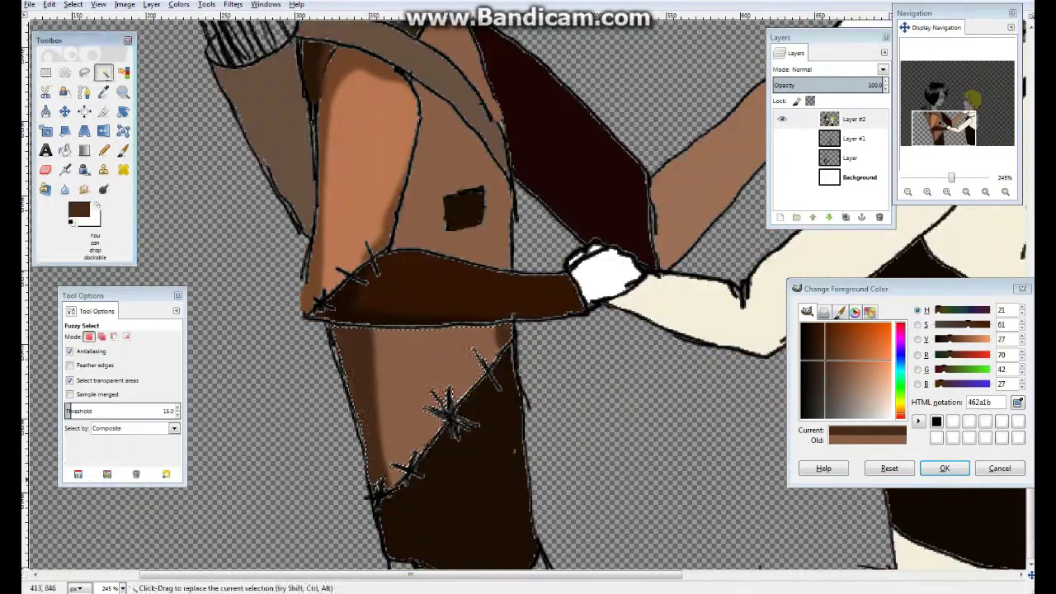
pyautogui.press('p')
pyautogui.keyDown('ctrl'); pyautogui.click(462, 425); pyautogui.keyUp('ctrl')
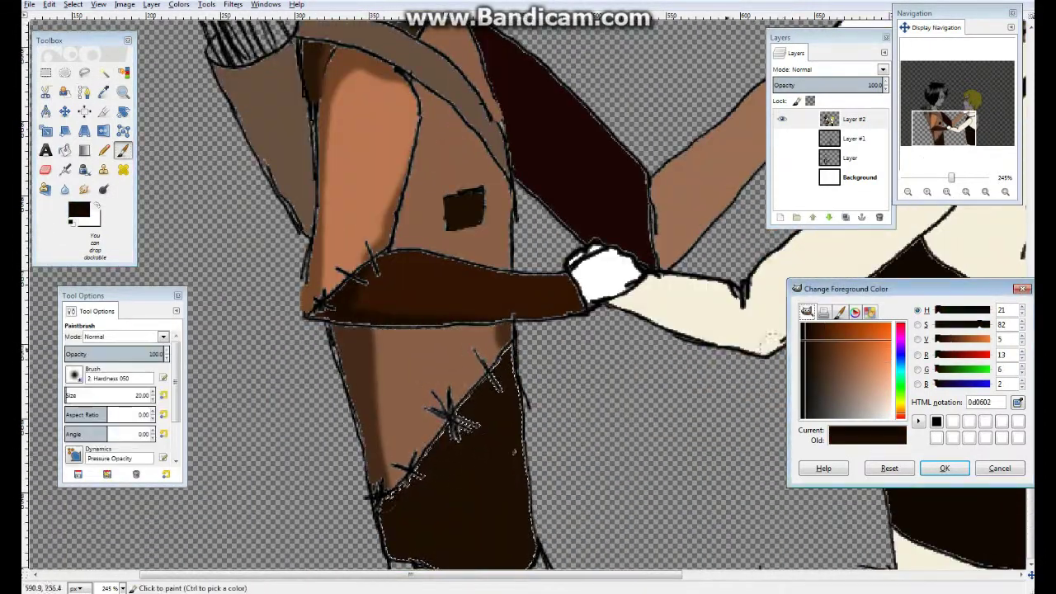
pyautogui.moveTo(396, 540); pyautogui.dragTo(437, 561)
pyautogui.scroll(3, 429, 528)
pyautogui.scroll(-4, 429, 528)
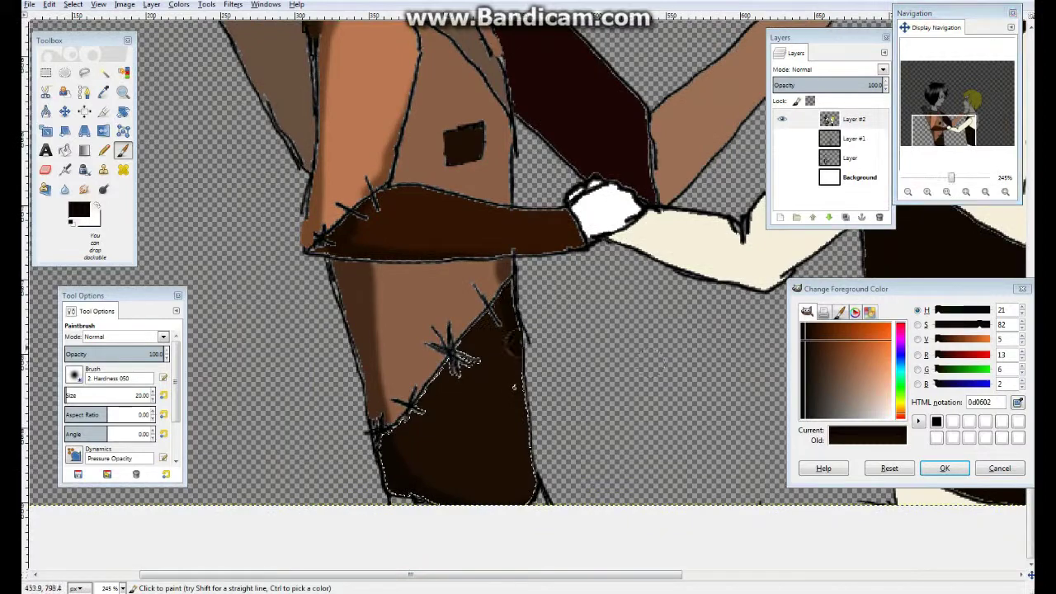
# Step: Shade the vest's chest strip and the side panel under the strap and arm with dark brown
pyautogui.scroll(3, 578, 438)
pyautogui.scroll(5, 512, 330)
pyautogui.press('u')
pyautogui.scroll(-5, 512, 330)
pyautogui.press('o')
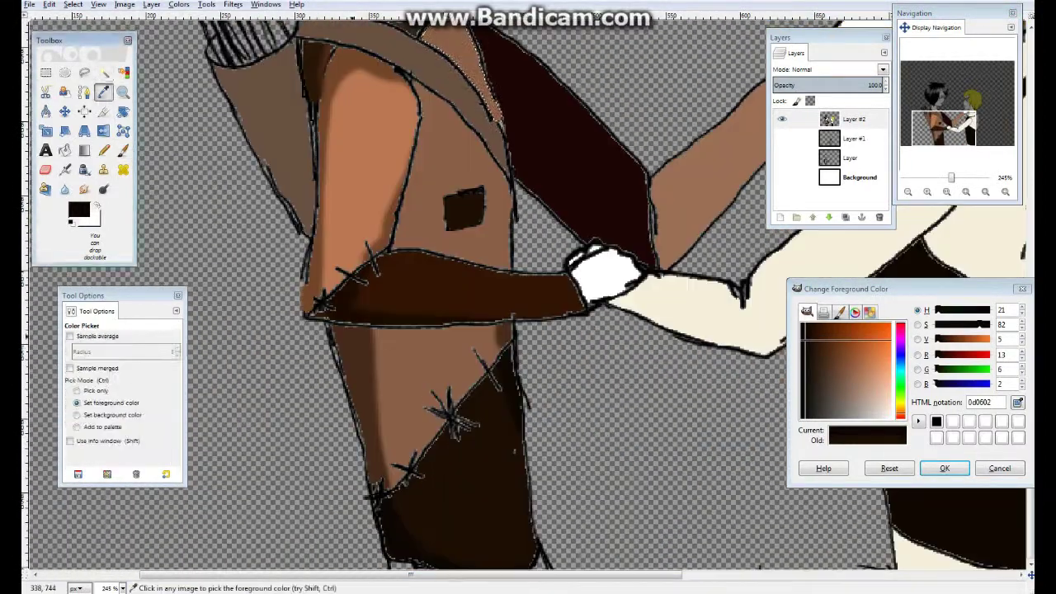
pyautogui.click(511, 198)
pyautogui.press('p')
pyautogui.scroll(2, 512, 330)
pyautogui.moveTo(512, 198); pyautogui.dragTo(493, 194)
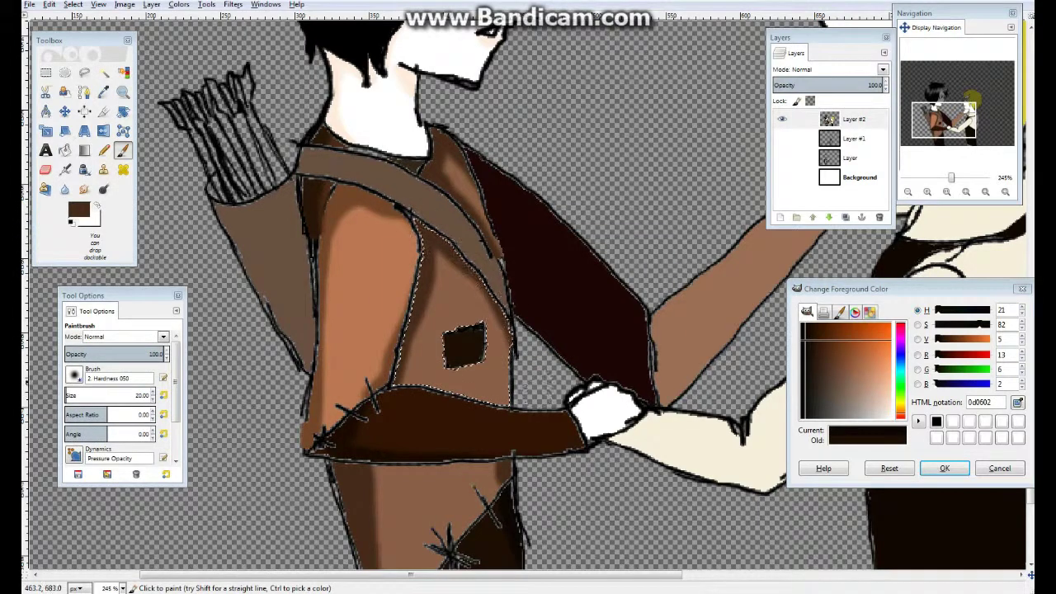
pyautogui.scroll(-3, 437, 116)
pyautogui.scroll(3, 462, 289)
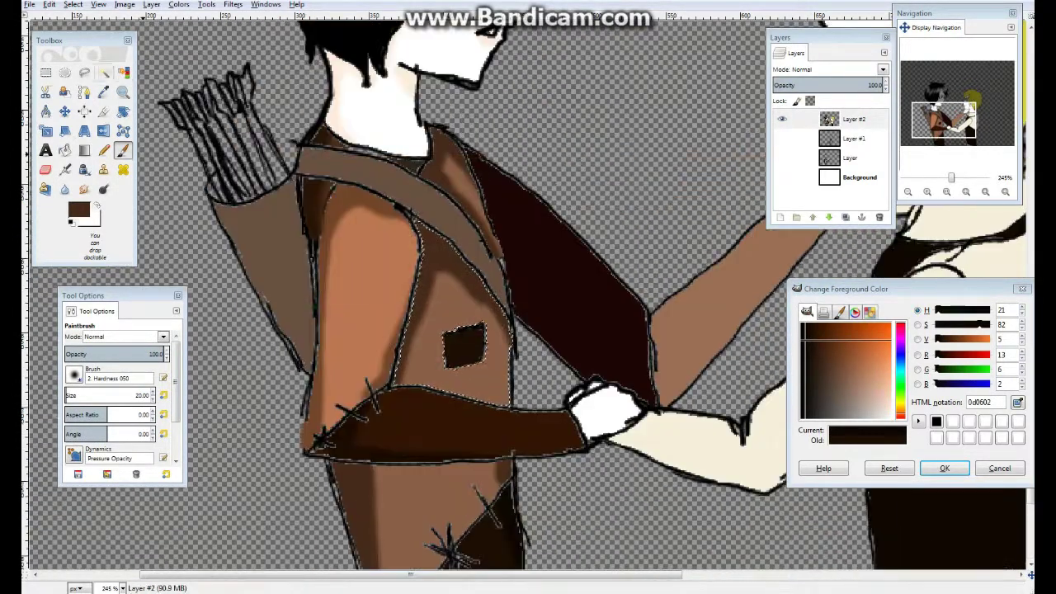
# Step: Select the quiver strap across the chest and shade its edges with dark brown 38271e
pyautogui.press('o')
pyautogui.click(339, 180)
pyautogui.press('p')
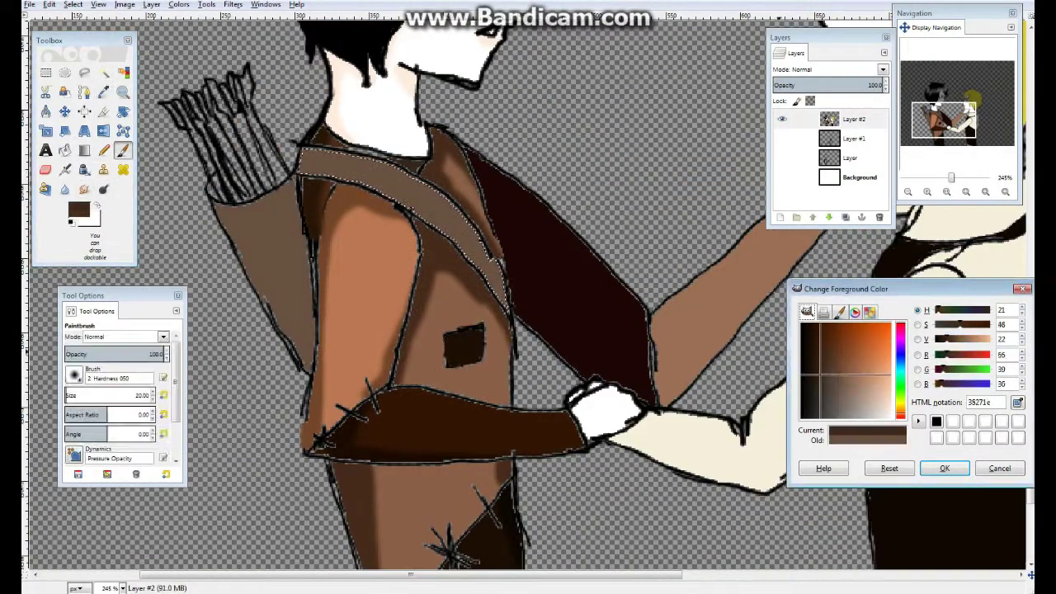
pyautogui.keyDown('ctrl'); pyautogui.click(313, 161); pyautogui.keyUp('ctrl')
# Step: Select the quiver body and shade it with the same dark brown 38271e
pyautogui.press('u')
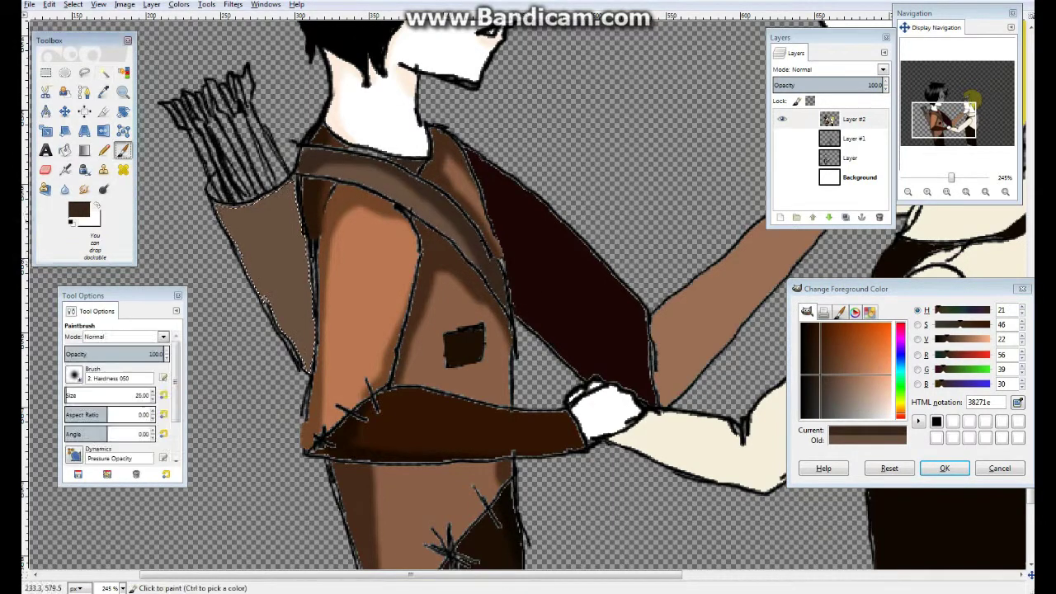
pyautogui.click(256, 264)
pyautogui.press('p')
pyautogui.scroll(-5, 302, 285)
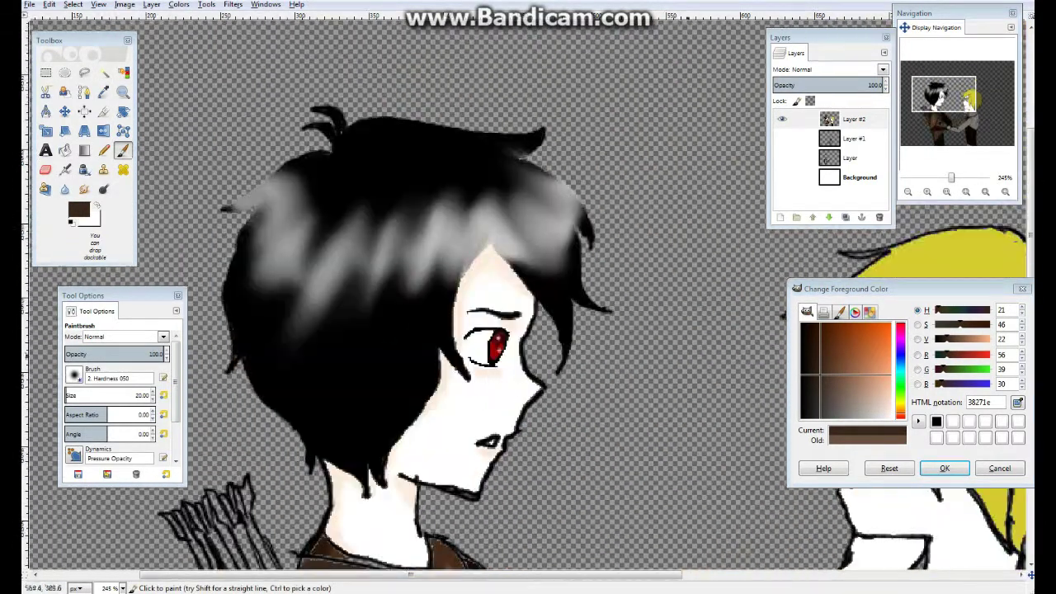
# Step: Select the blond figure's yellow hair and shade its outer edges and strand tips with darker yellow 9a901f
pyautogui.press('-')
pyautogui.hscroll(3, 462, 297)
pyautogui.press('+')
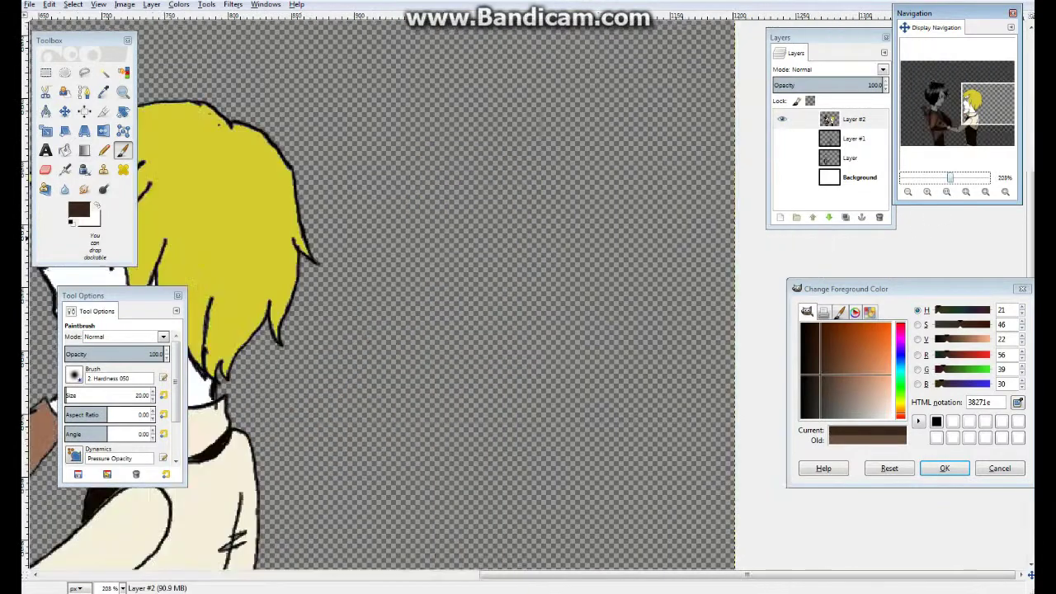
pyautogui.press('-')
pyautogui.press('u')
pyautogui.press('o')
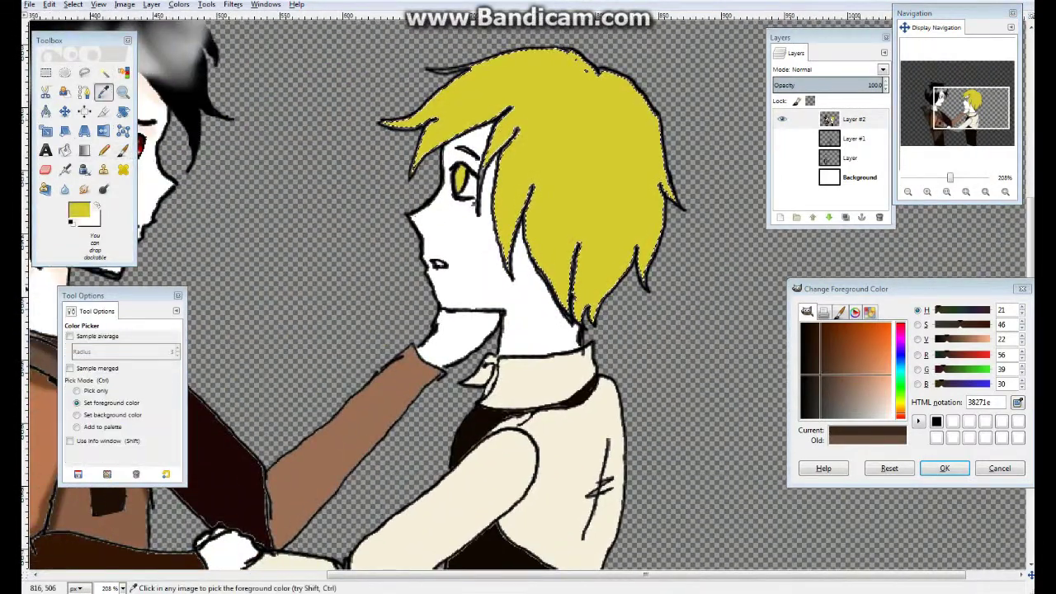
pyautogui.click(586, 71)
pyautogui.press('p')
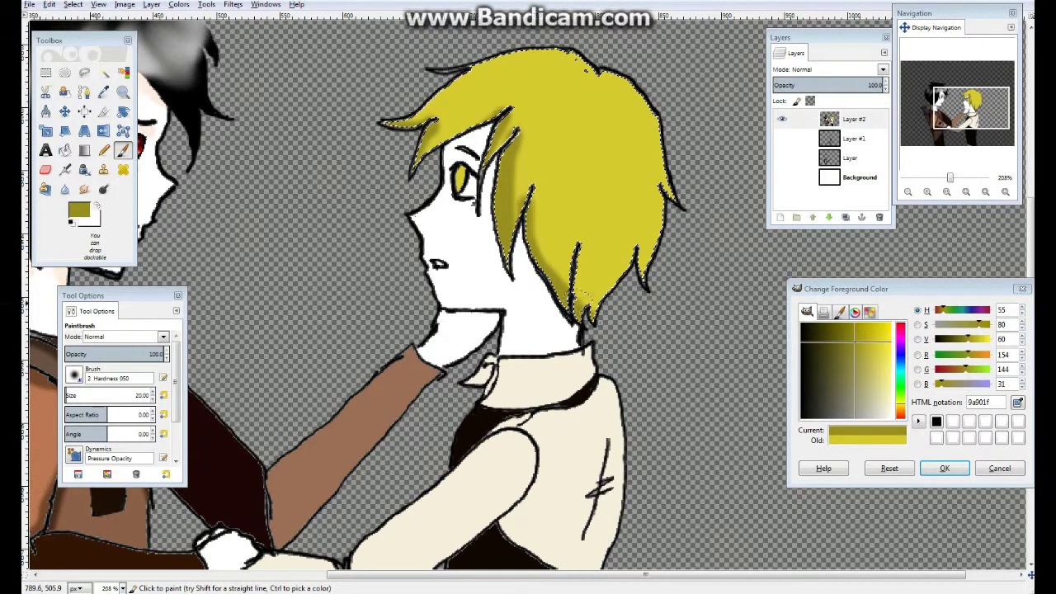
pyautogui.scroll(3, 528, 297)
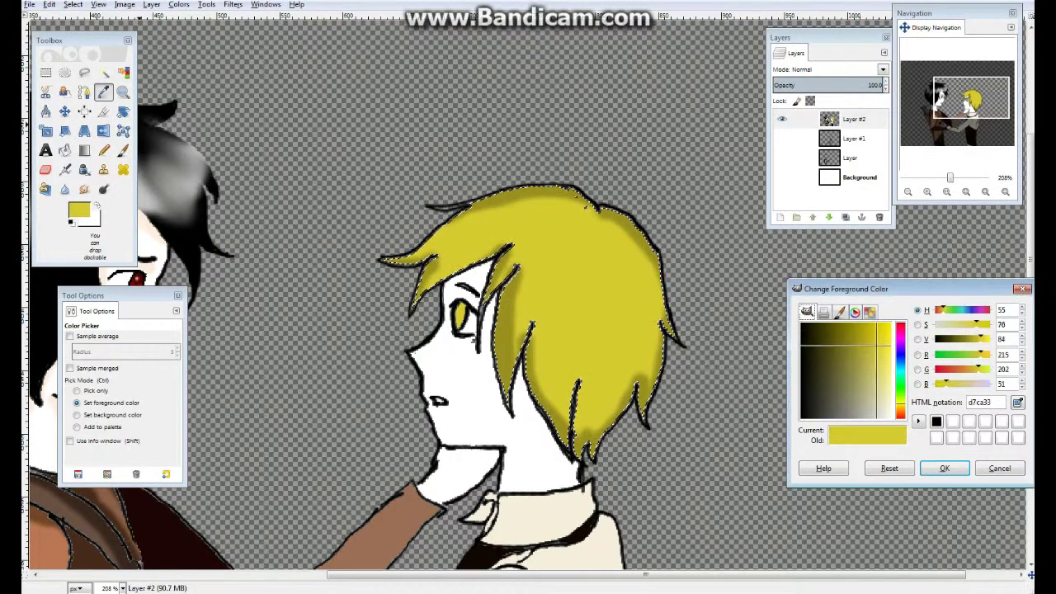
# Step: Paint a light yellow f3ee63 highlight band across the blond hair and smudge it into the base colour
pyautogui.click(889, 350)
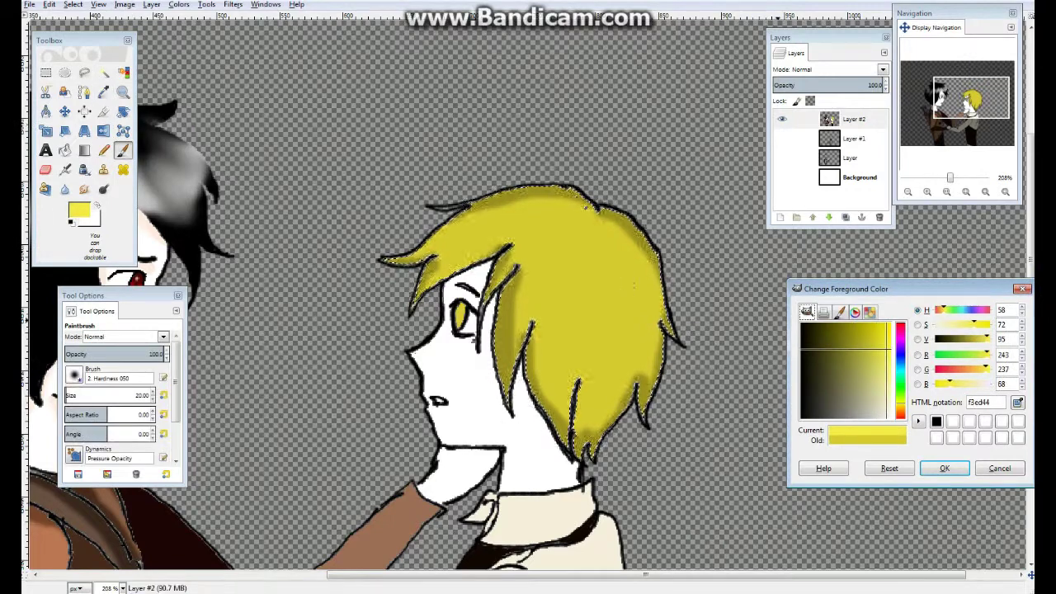
pyautogui.click(888, 361)
pyautogui.moveTo(467, 223); pyautogui.dragTo(496, 218)
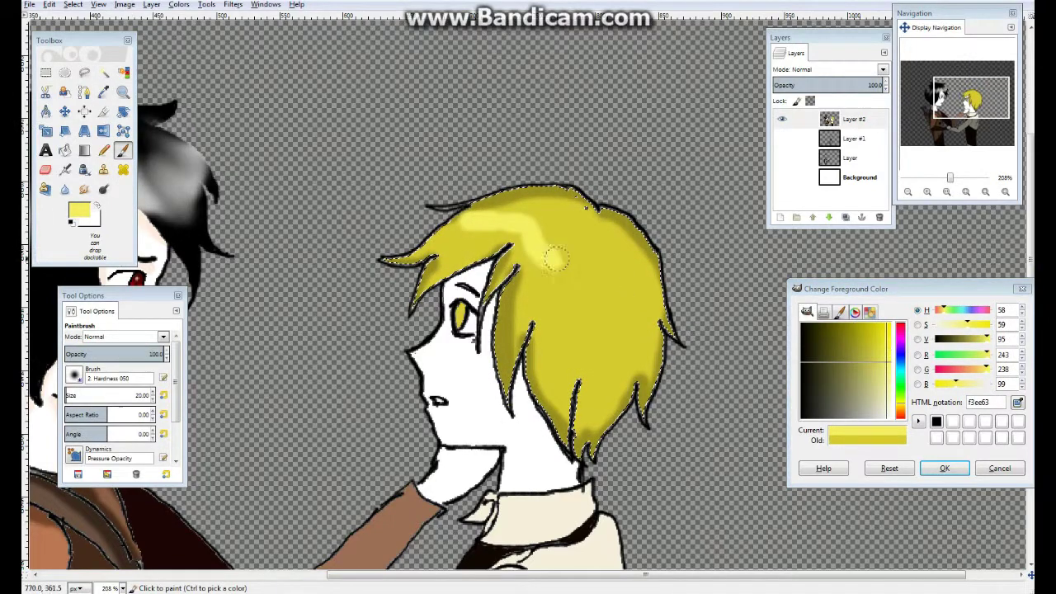
pyautogui.press('s')
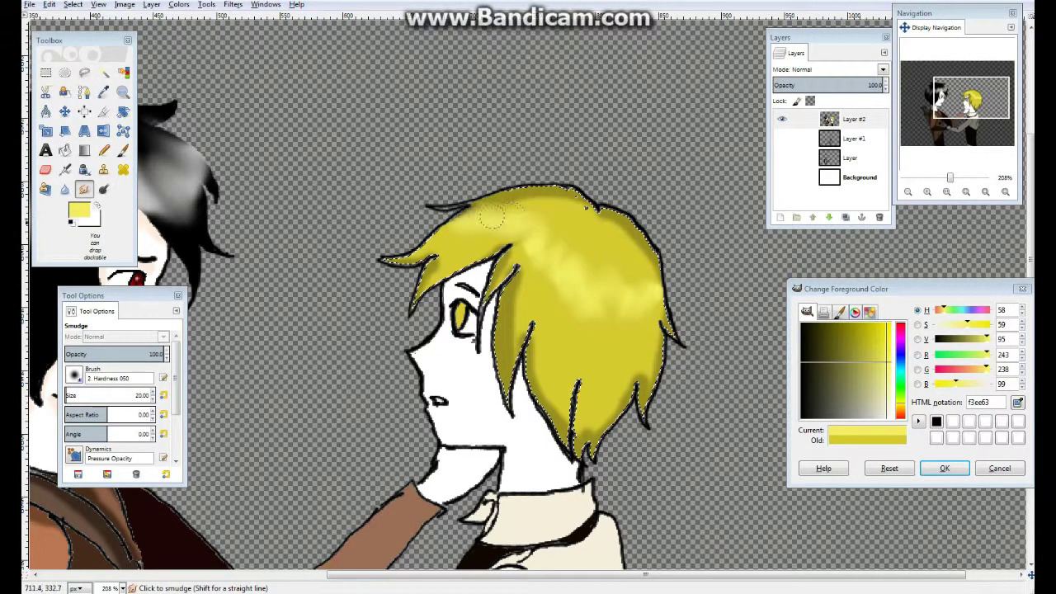
# Step: Select the blond figure's face and neck and shade the forehead, hairline and nose with peach ffd6b1
pyautogui.scroll(-5, 493, 216)
pyautogui.scroll(3, 493, 216)
pyautogui.press('u')
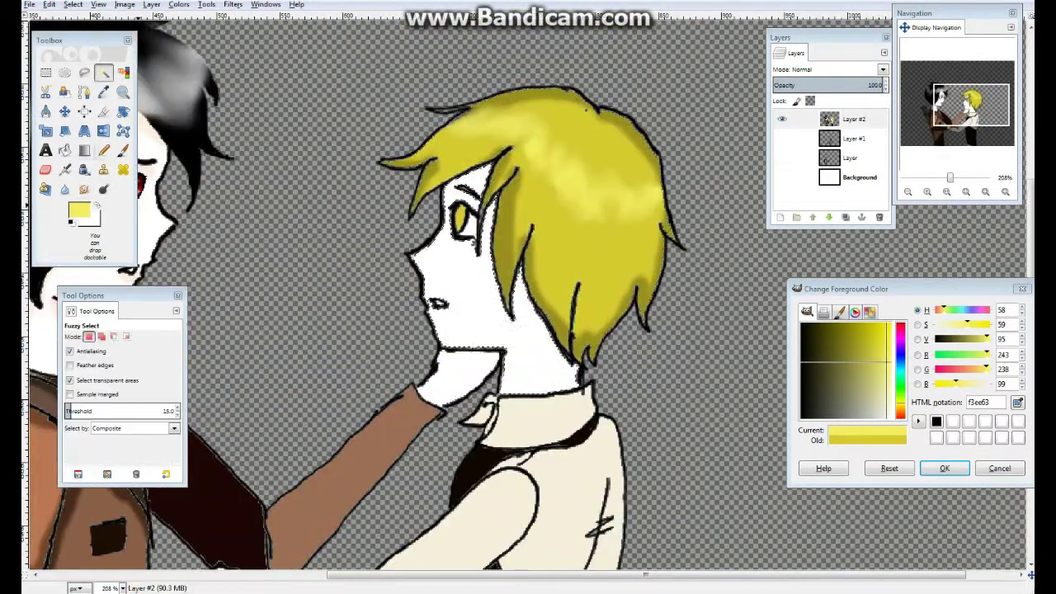
pyautogui.press('p')
pyautogui.press('o')
pyautogui.click(479, 198)
pyautogui.write('p')
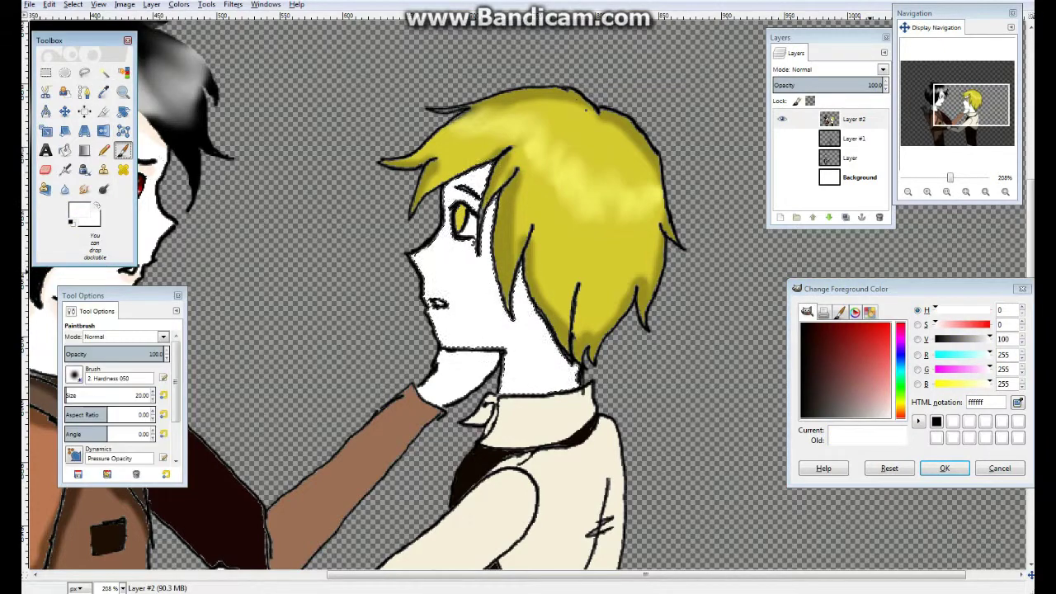
pyautogui.write('ffdcbc')
pyautogui.press('Return')
pyautogui.scroll(1, 429, 300)
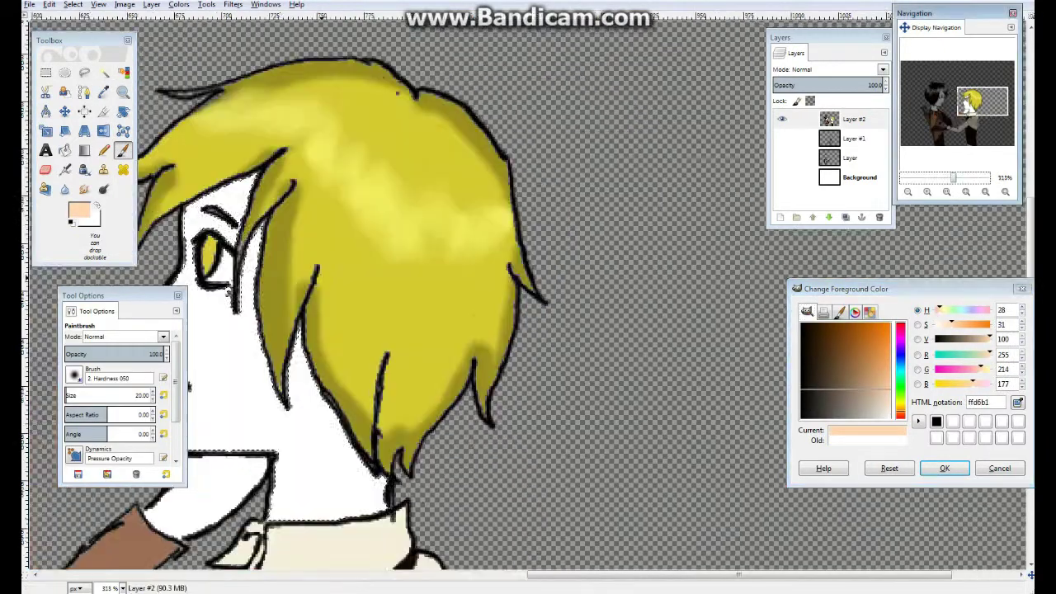
pyautogui.hscroll(-5, 429, 300)
pyautogui.click(653, 235)
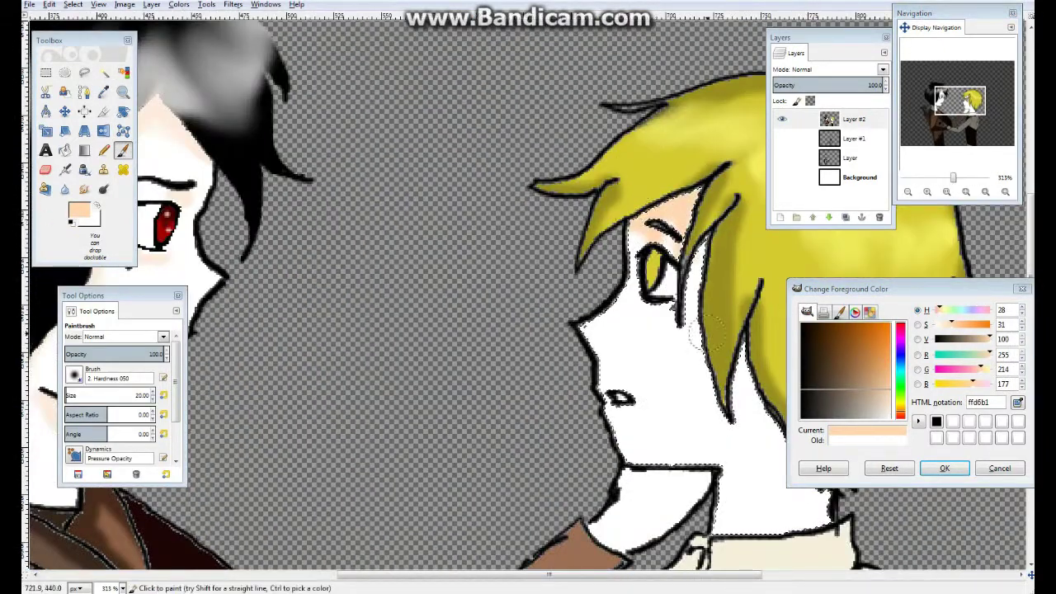
pyautogui.click(599, 343)
# Step: Shade under the mouth, along the jawline and down the neck beside the hair with the same peach
pyautogui.scroll(-3, 611, 313)
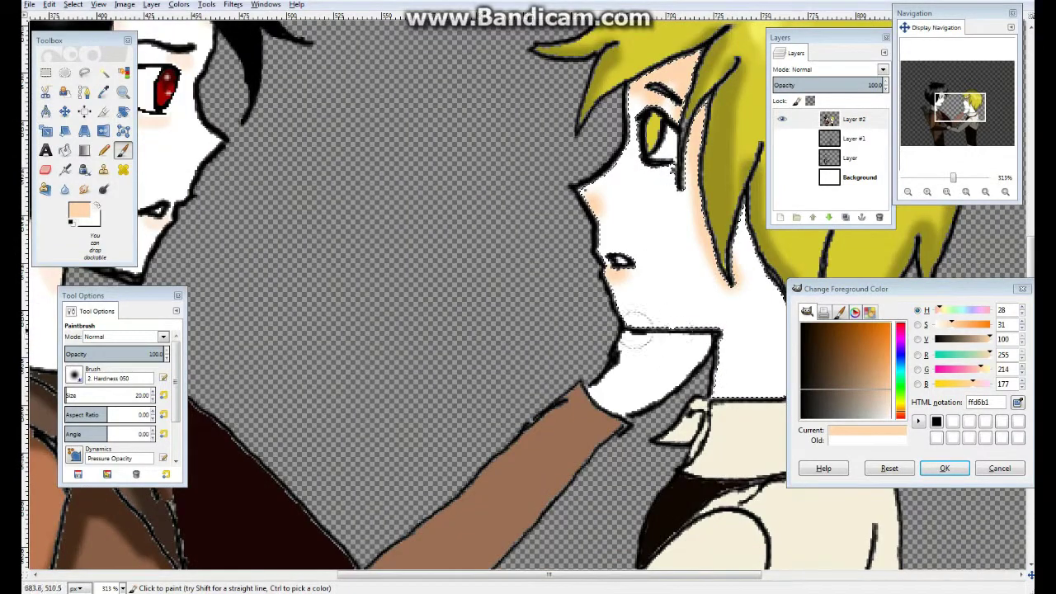
pyautogui.scroll(2, 712, 338)
pyautogui.hscroll(6, 711, 339)
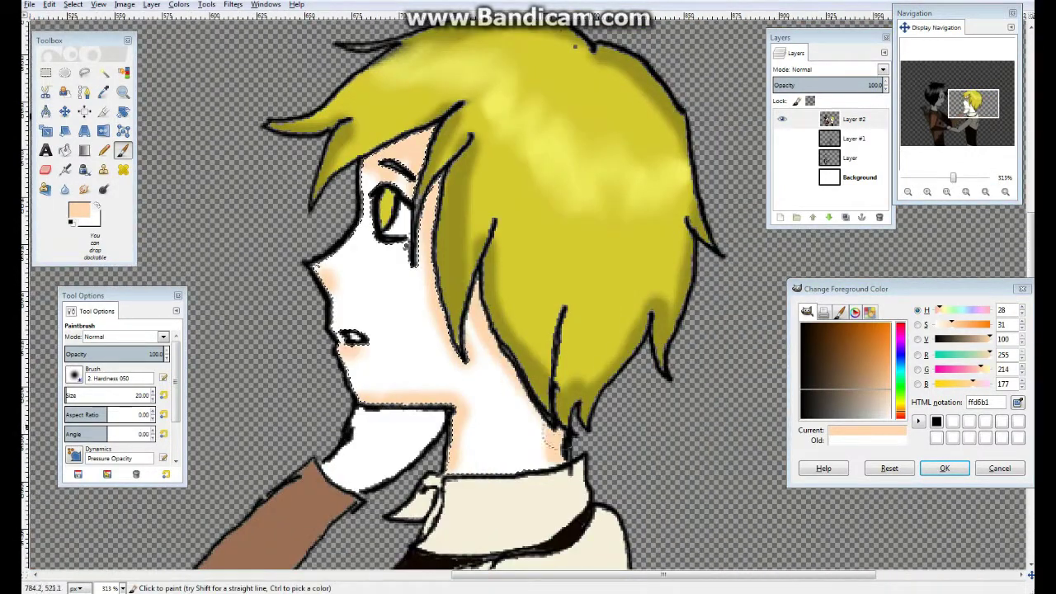
# Step: Soften the peach shading on the blond figure's jaw and neck with white ffffff
pyautogui.click(801, 324)
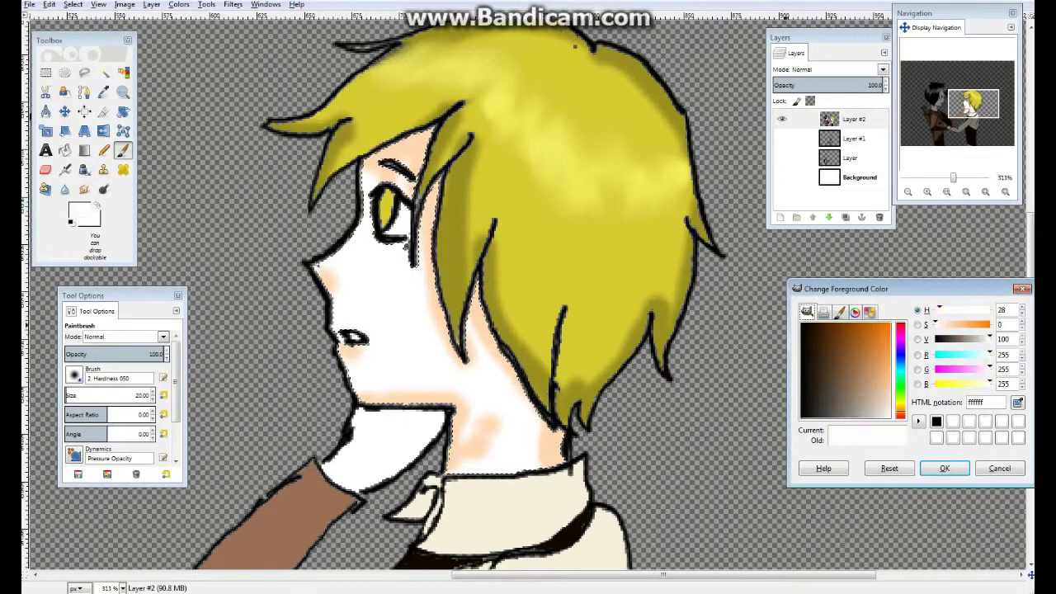
pyautogui.moveTo(434, 377)
pyautogui.mouseDown()
pyautogui.moveTo(376, 381)
pyautogui.moveTo(428, 382)
pyautogui.mouseUp()
pyautogui.scroll(2, 458, 384)
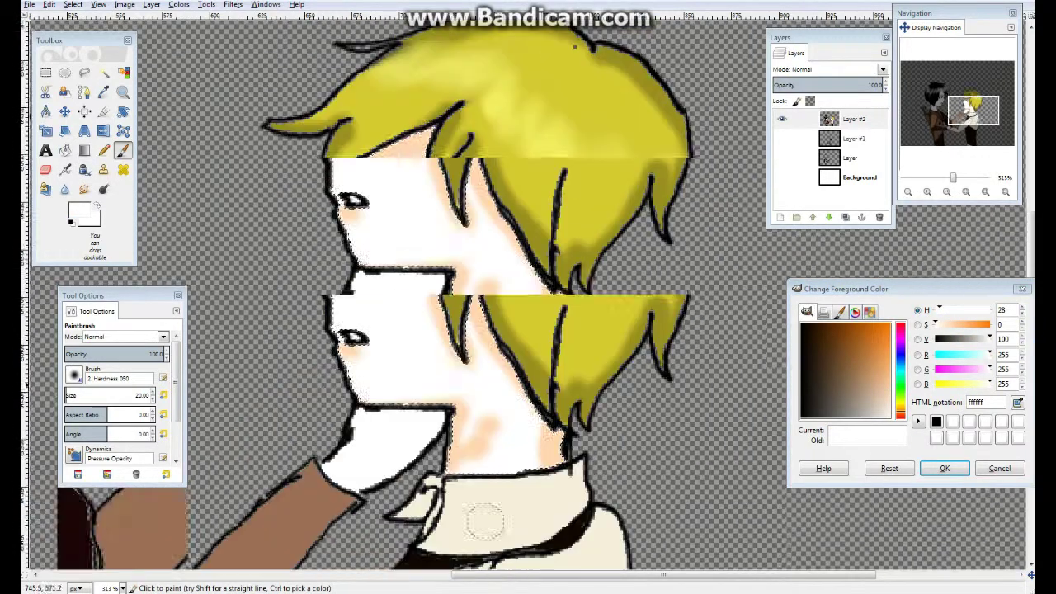
# Step: Select the blond figure's yellow iris and shade its upper part with dark yellow 857c13 at brush size 3
pyautogui.hscroll(-8, 458, 383)
pyautogui.press('u')
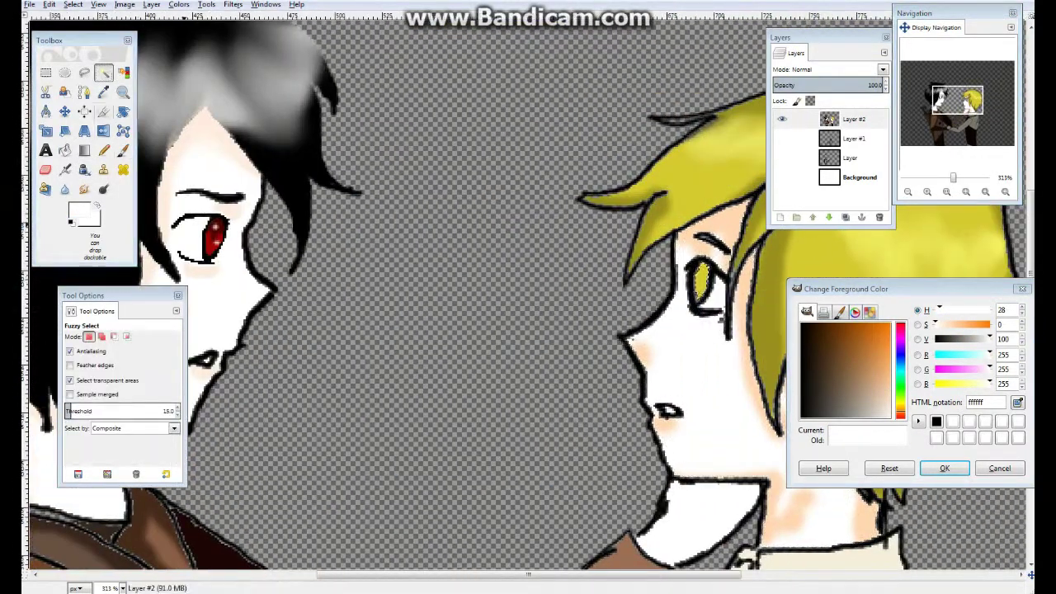
pyautogui.press('o')
pyautogui.click(703, 285)
pyautogui.press('p')
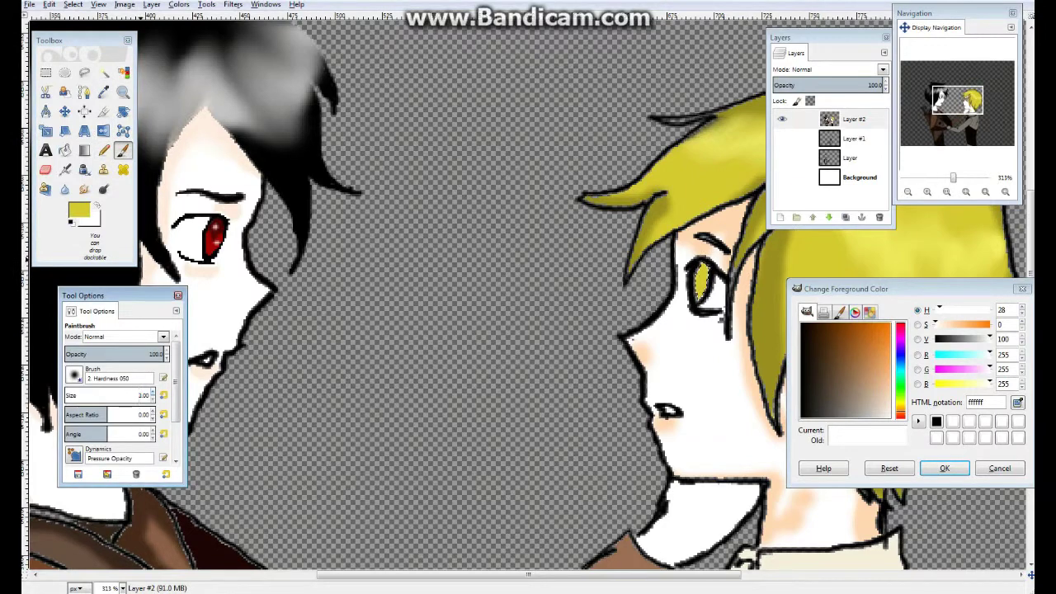
pyautogui.moveTo(953, 178); pyautogui.dragTo(962, 178)
pyautogui.keyDown('ctrl'); pyautogui.click(387, 210); pyautogui.keyUp('ctrl')
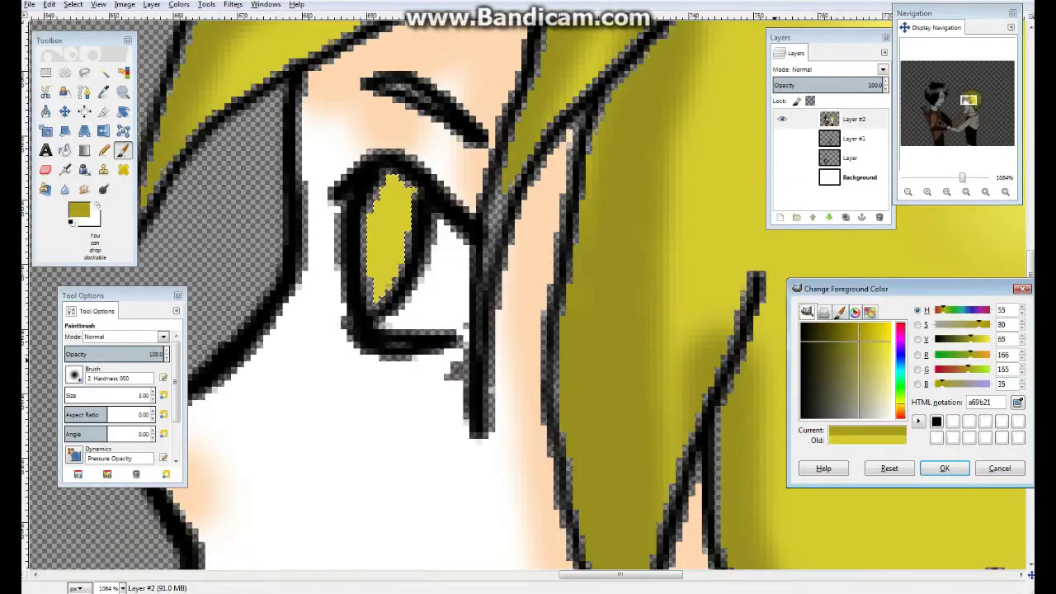
pyautogui.moveTo(383, 272); pyautogui.dragTo(396, 194)
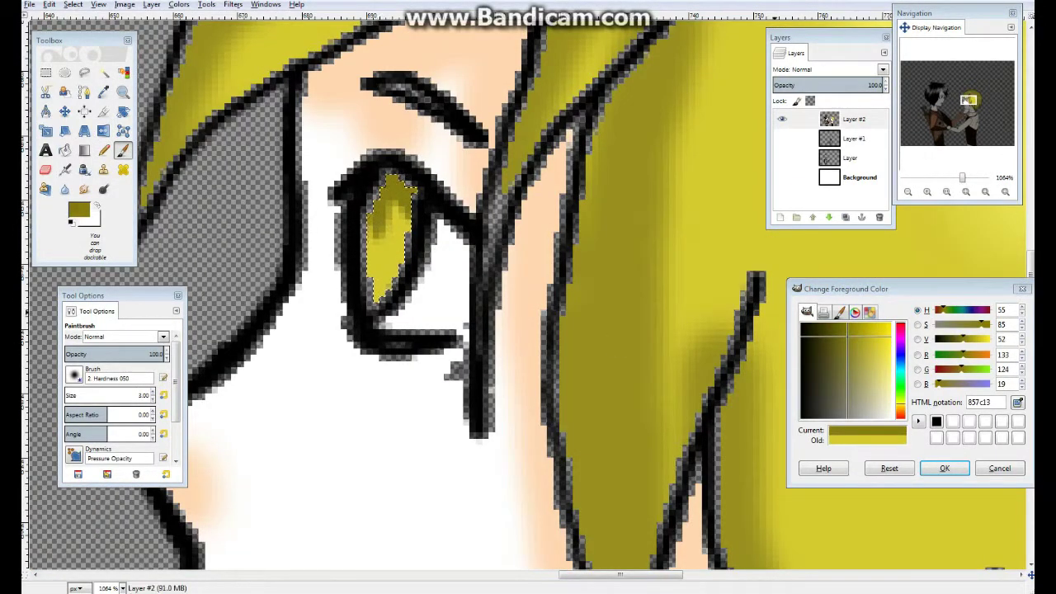
# Step: Add a small bright yellow fff262 highlight near the top of the iris
pyautogui.keyDown('ctrl'); pyautogui.click(383, 215); pyautogui.keyUp('ctrl')
pyautogui.moveTo(376, 236); pyautogui.dragTo(388, 198)
pyautogui.keyDown('ctrl'); pyautogui.click(394, 195); pyautogui.keyUp('ctrl')
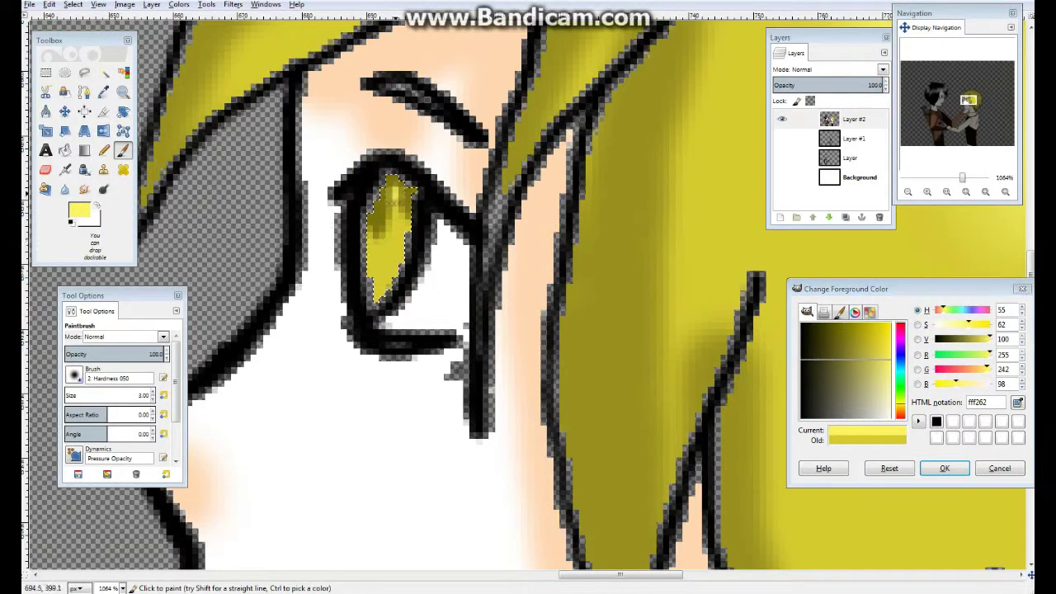
# Step: Touch up the crease shading on the blond figure's neck with white and sampled peach at brush size 5, and smudge it
pyautogui.scroll(-8, 387, 246)
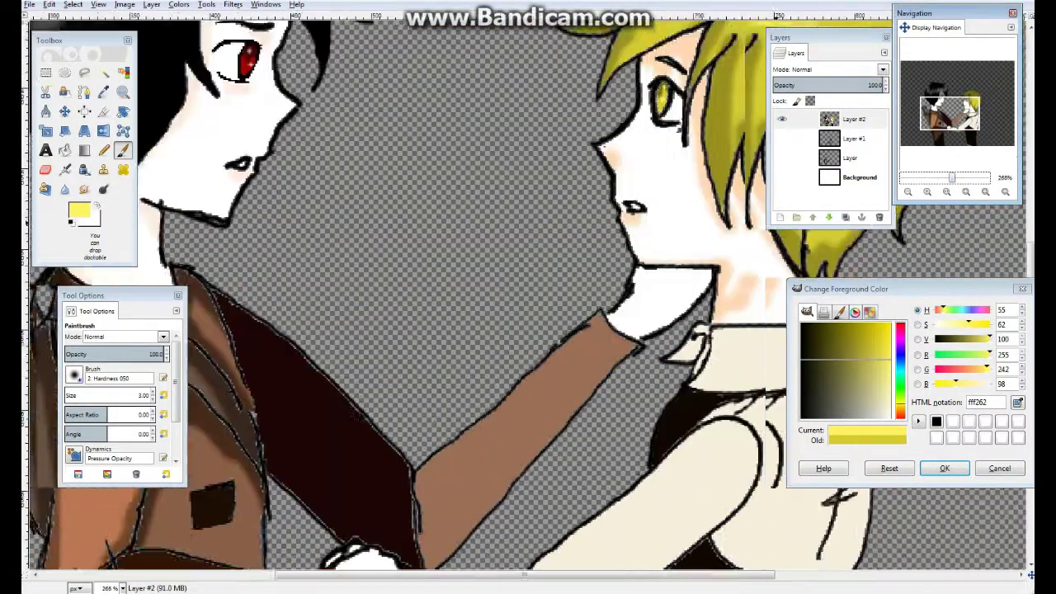
pyautogui.scroll(5, 652, 264)
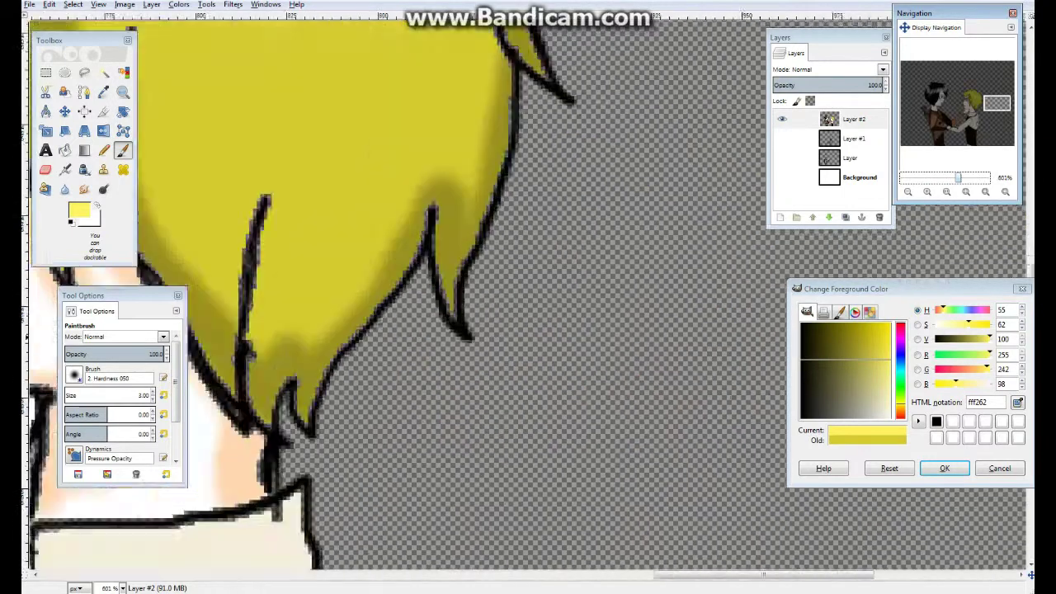
pyautogui.keyDown('ctrl'); pyautogui.click(652, 265); pyautogui.keyUp('ctrl')
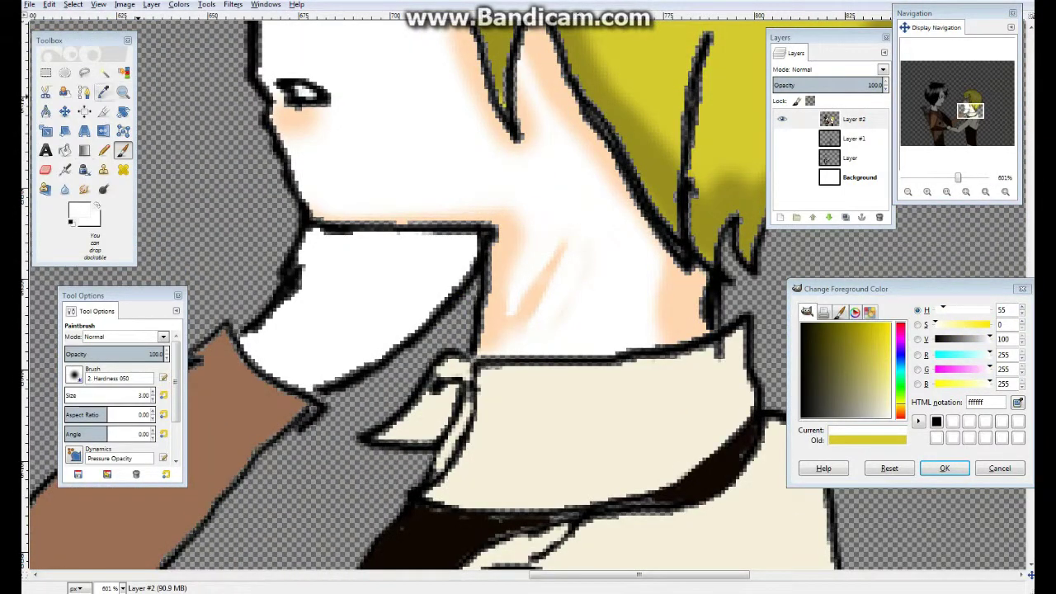
pyautogui.keyDown('ctrl'); pyautogui.click(489, 335); pyautogui.keyUp('ctrl')
pyautogui.press(']')
pyautogui.press(']')
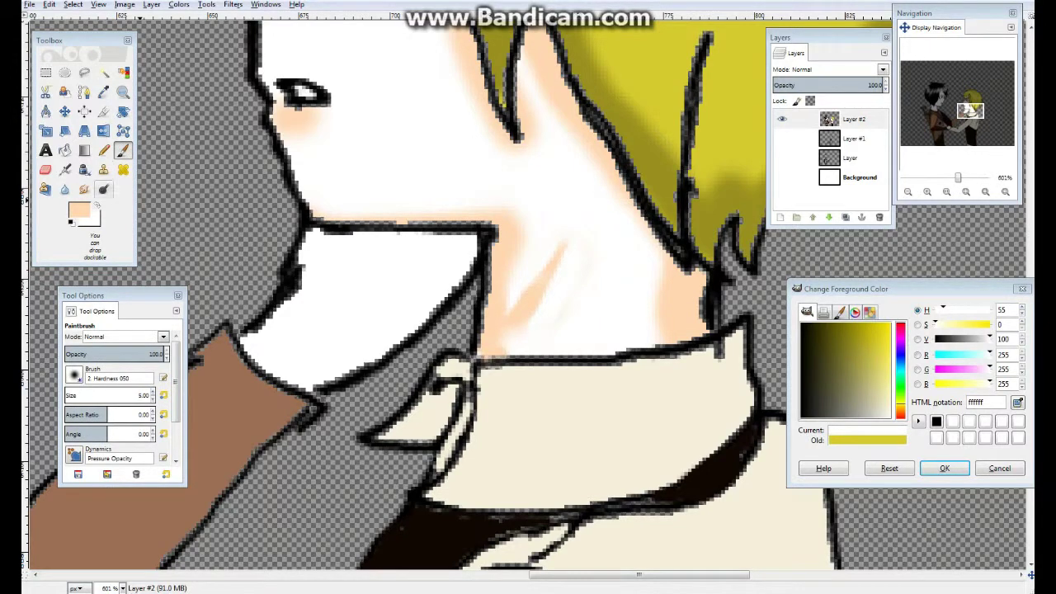
pyautogui.press('s')
# Step: Switch to Spotify and play "Whisky Lullabies" from the "In the event of an Emo mood" playlist
pyautogui.hotkey('alt', 'Tab')
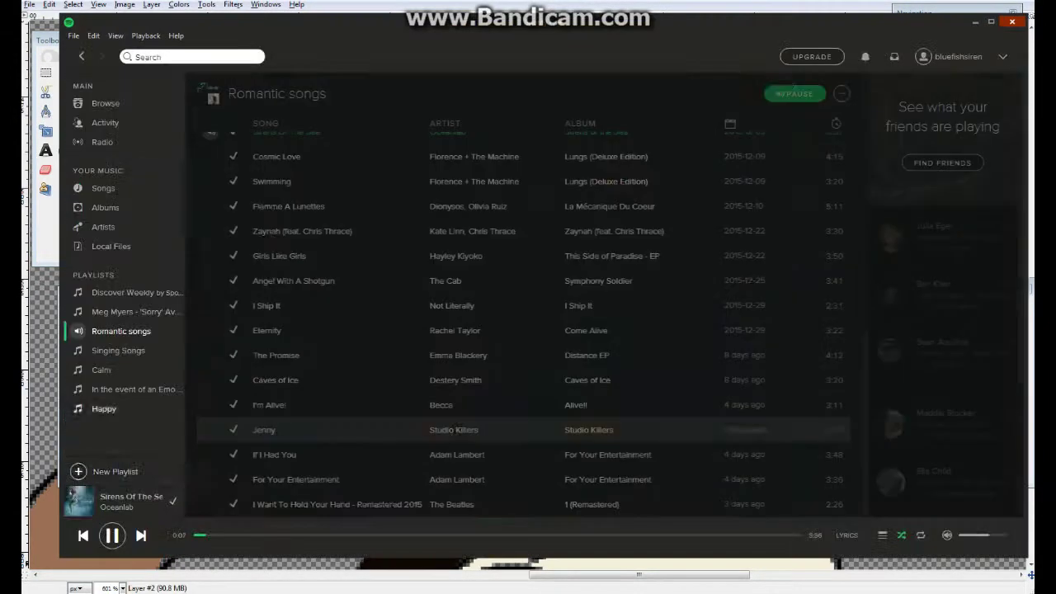
pyautogui.press('space')
pyautogui.click(132, 389)
pyautogui.scroll(-5, 528, 330)
pyautogui.scroll(10, 210, 267)
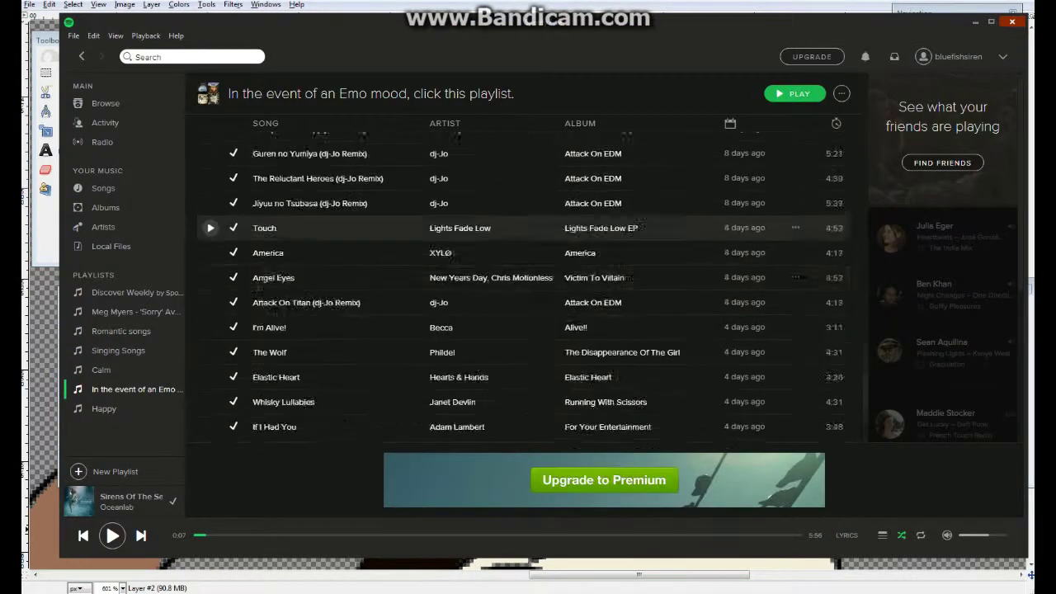
pyautogui.scroll(-8, 211, 267)
pyautogui.doubleClick(207, 339)
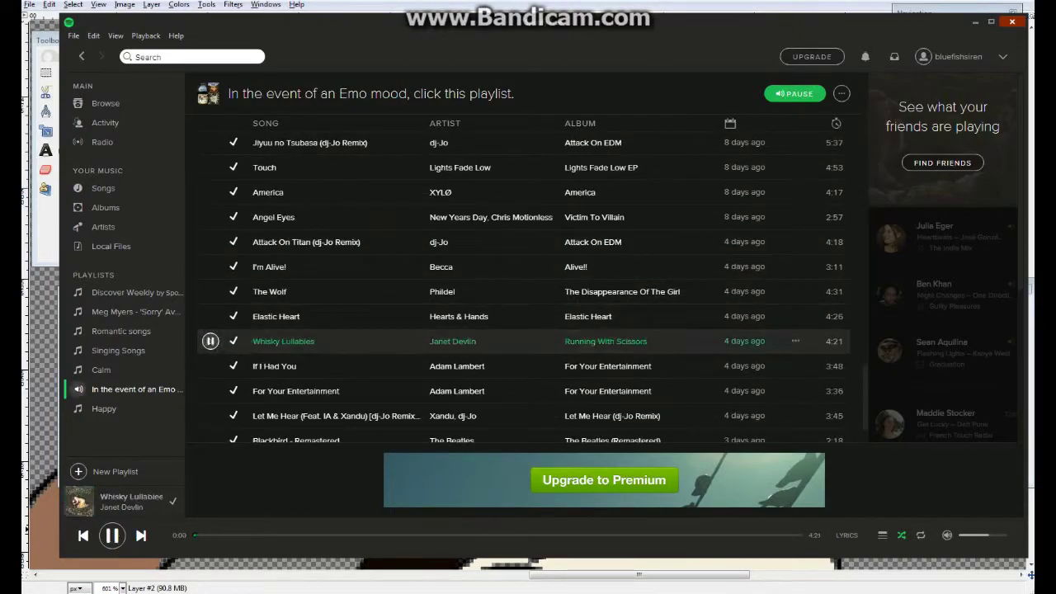
# Step: Return to GIMP, select the blond figure's cream front sleeve and shade the upper arm's underside and elbow with beige d2cbb8 at brush size 20
pyautogui.hotkey('alt', 'Tab')
pyautogui.press('-')
pyautogui.press('-')
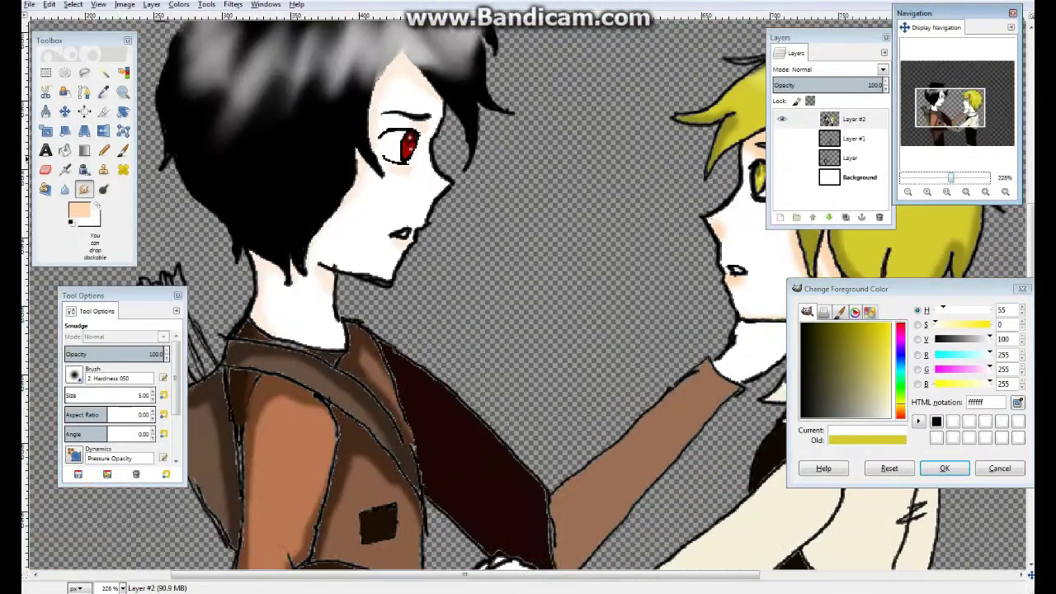
pyautogui.scroll(-3, 528, 297)
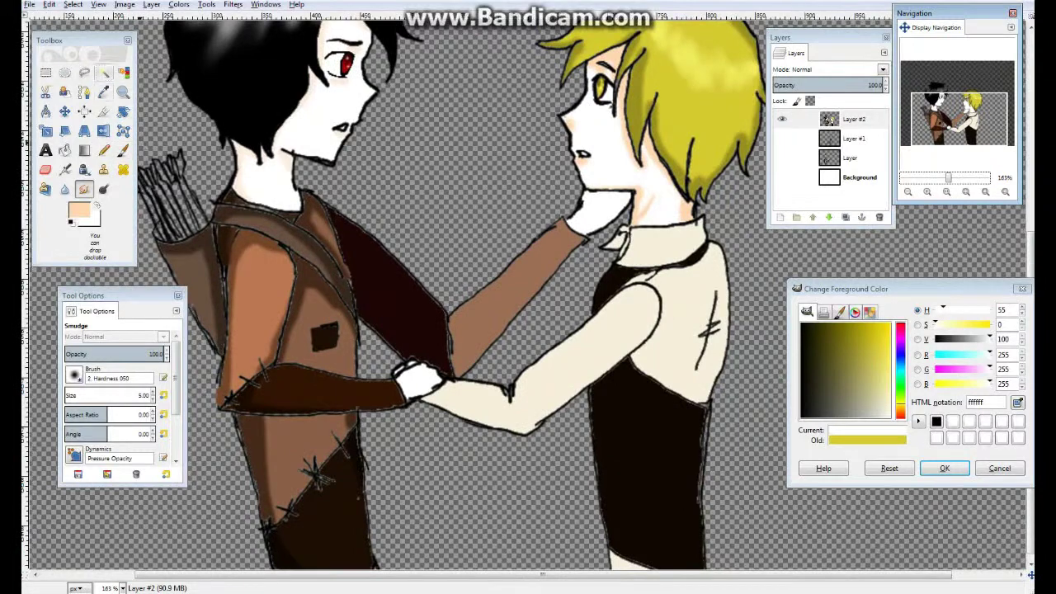
pyautogui.press('u')
pyautogui.press('o')
pyautogui.click(536, 388)
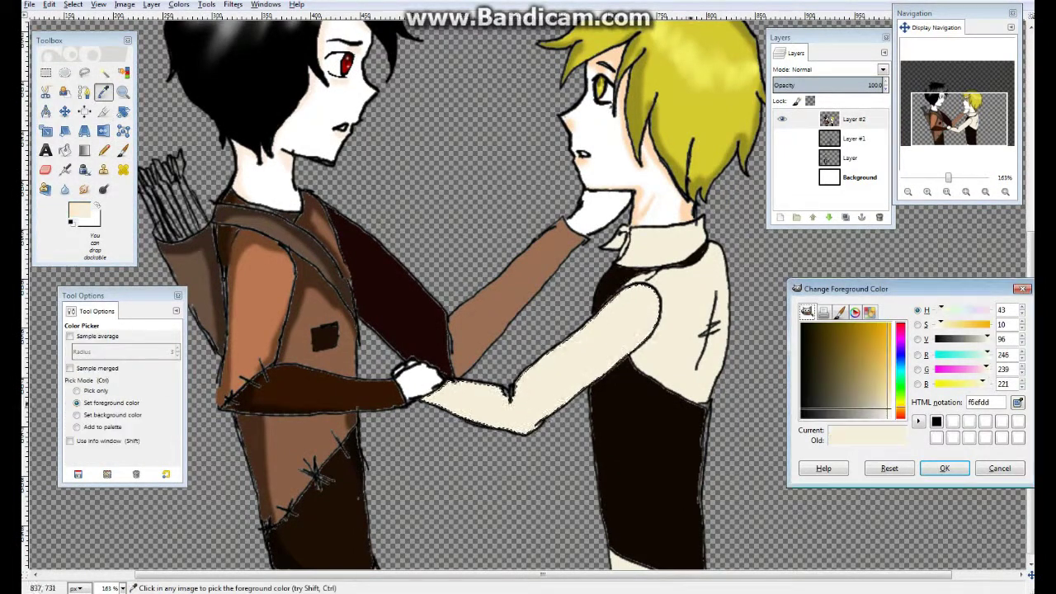
pyautogui.press('p')
pyautogui.scroll(5, 603, 294)
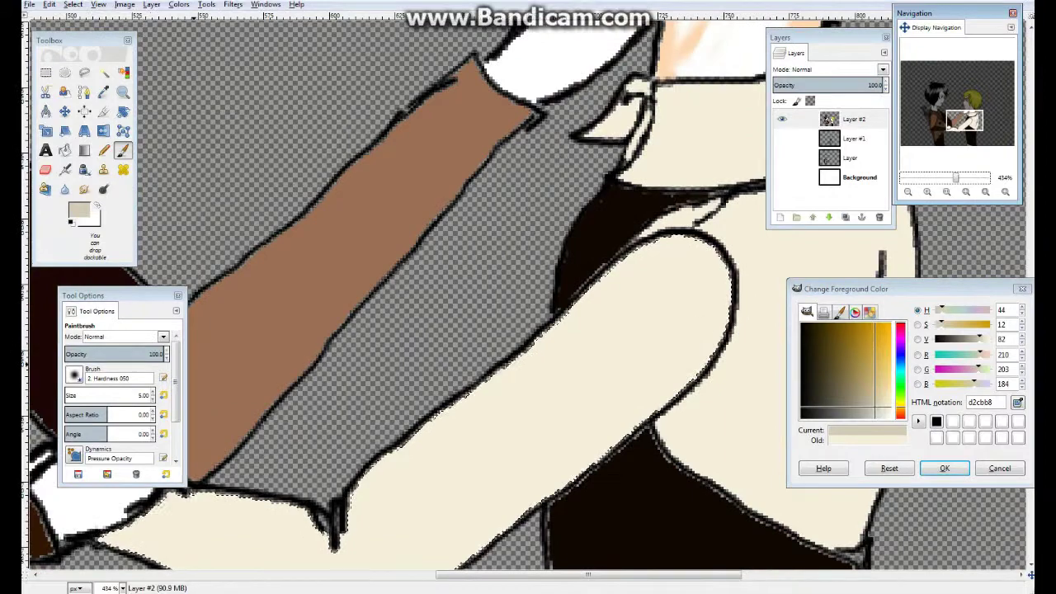
pyautogui.click(141, 395)
pyautogui.write('23')
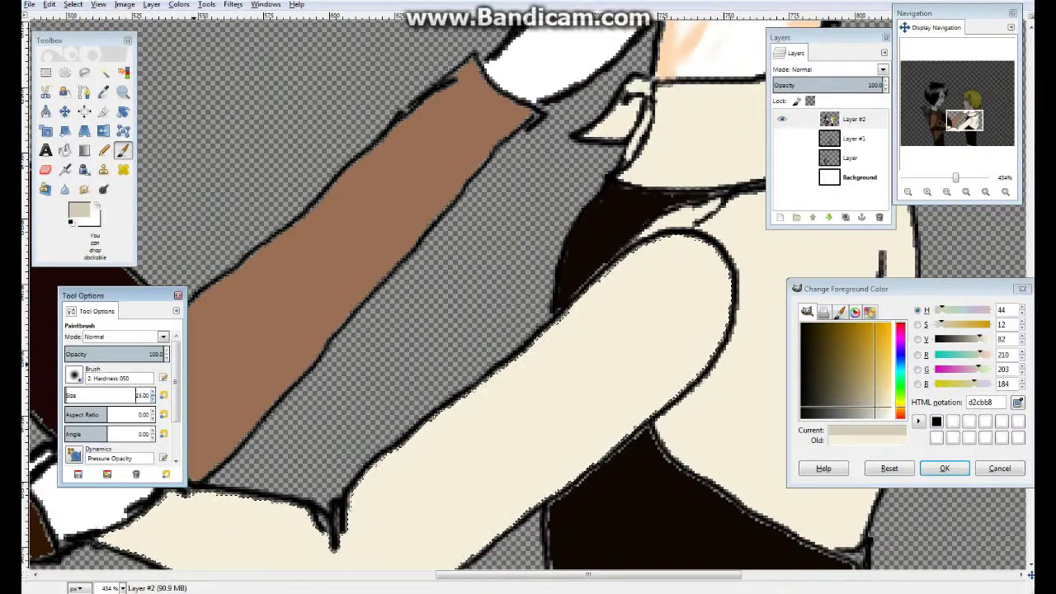
pyautogui.scroll(-3, 528, 512)
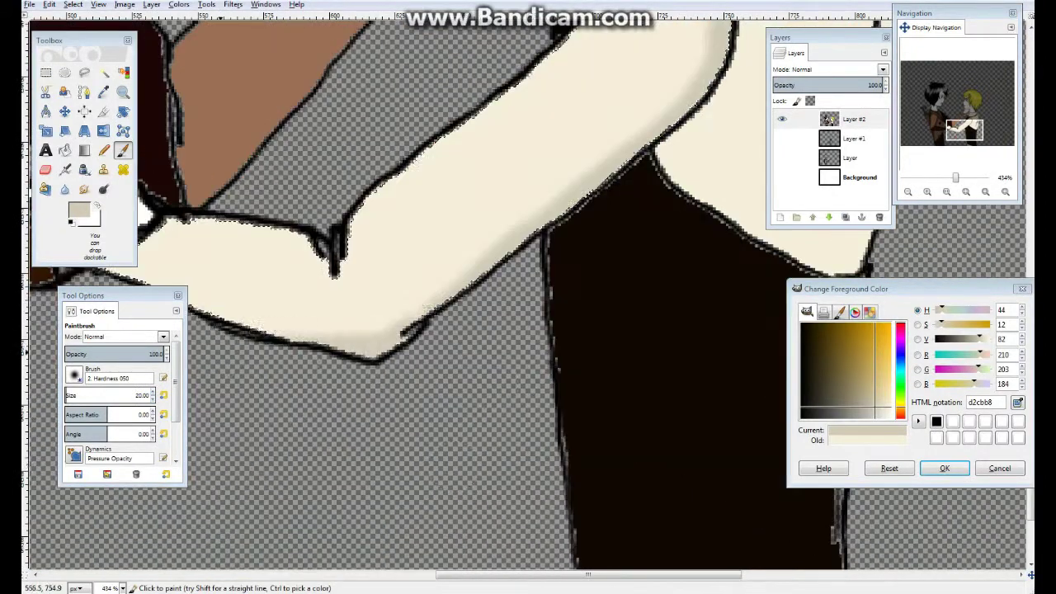
# Step: Shade the underside and upper edge of the blond figure's cream forearm with beige d2cbb8 at brush size 20
pyautogui.scroll(2, 334, 384)
pyautogui.scroll(-3, 707, 259)
pyautogui.hscroll(-4, 707, 259)
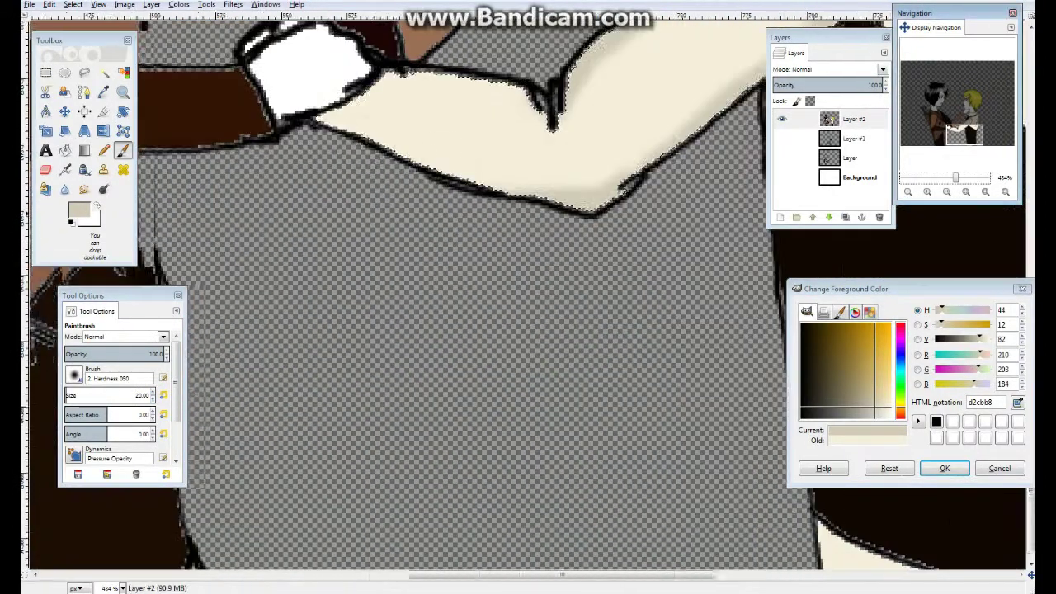
pyautogui.click(421, 144)
pyautogui.scroll(5, 420, 145)
pyautogui.moveTo(379, 355)
pyautogui.mouseDown()
pyautogui.moveTo(643, 346)
pyautogui.moveTo(536, 355)
pyautogui.mouseUp()
pyautogui.hotkey('ctrl', 'z')
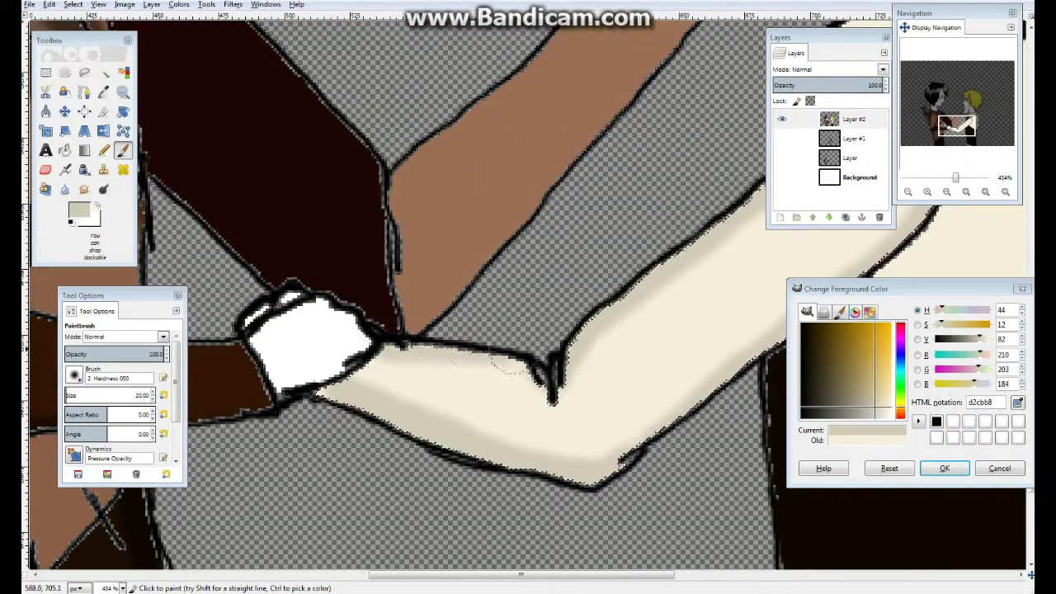
# Step: Select the blond figure's cream collar, shade its edges with beige d2cbb8 and refine the shading with sampled cream
pyautogui.moveTo(957, 134); pyautogui.dragTo(976, 116)
pyautogui.press('u')
pyautogui.press('p')
pyautogui.moveTo(289, 280)
pyautogui.mouseDown()
pyautogui.moveTo(387, 215)
pyautogui.moveTo(511, 207)
pyautogui.mouseUp()
pyautogui.keyDown('ctrl'); pyautogui.click(355, 287); pyautogui.keyUp('ctrl')
pyautogui.moveTo(495, 247); pyautogui.dragTo(371, 264)
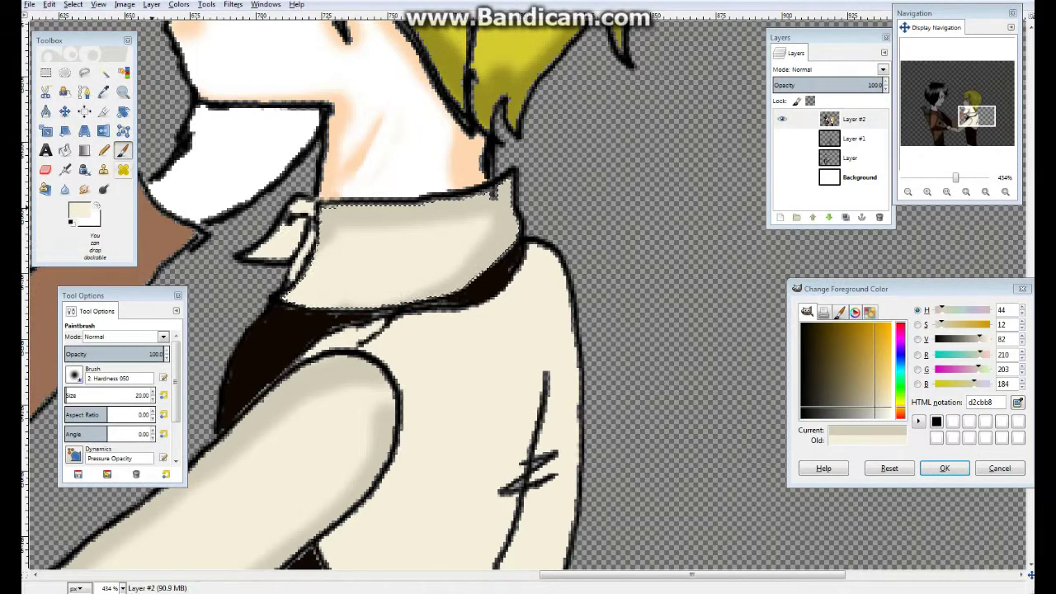
# Step: Select and shade the small collar flaps and the narrow lapel above the sleeve with beige d2cbb8
pyautogui.press('u')
pyautogui.press('r')
pyautogui.press('p')
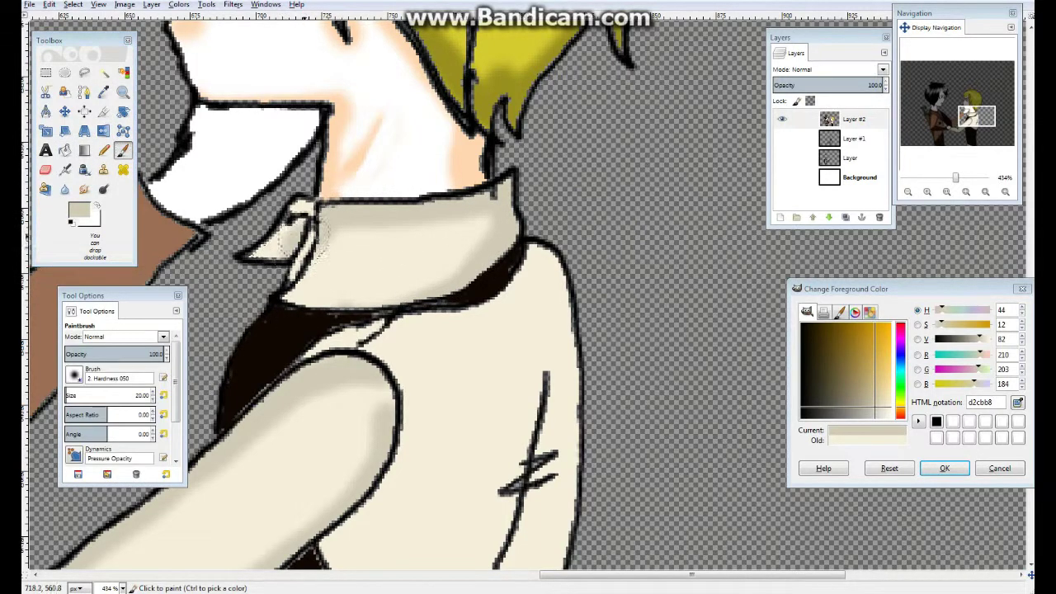
pyautogui.scroll(-3, 309, 235)
pyautogui.press('u')
pyautogui.press('p')
# Step: Select the back of the blond figure's cream top and shade its edges and sleeve folds with beige d2cbb8
pyautogui.press('u')
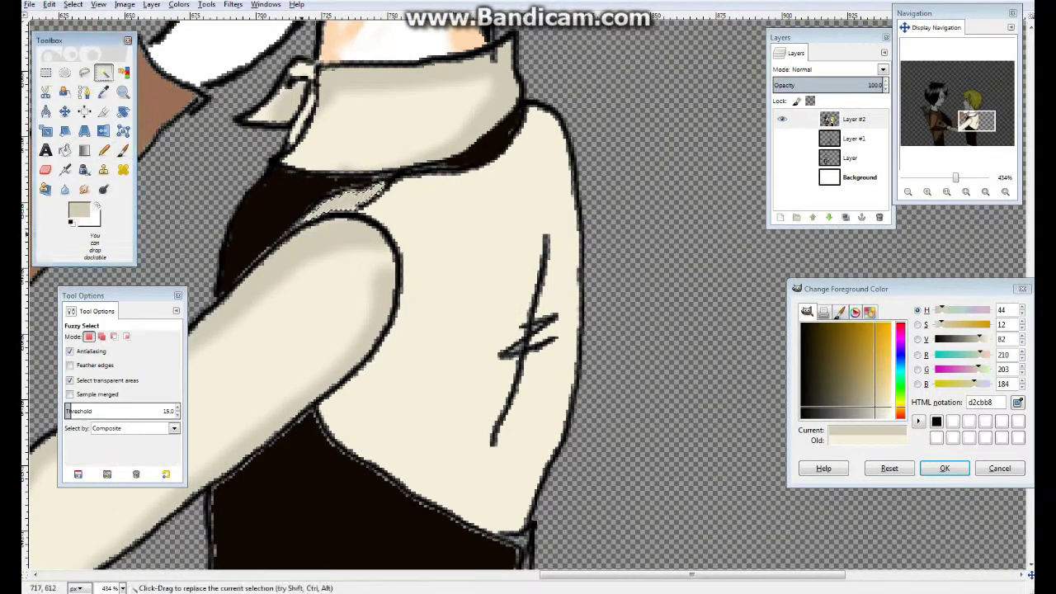
pyautogui.press('p')
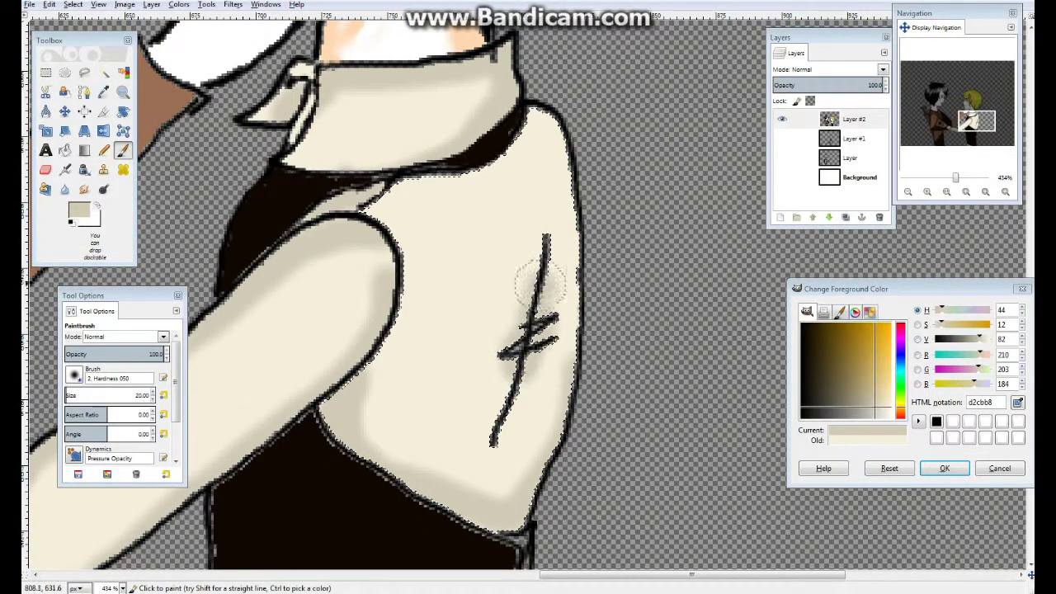
pyautogui.scroll(2, 540, 284)
# Step: Select the blond figure's black lower garment and darken its edges with near-black 080301 at brush size 20
pyautogui.scroll(-8, 413, 347)
pyautogui.press('u')
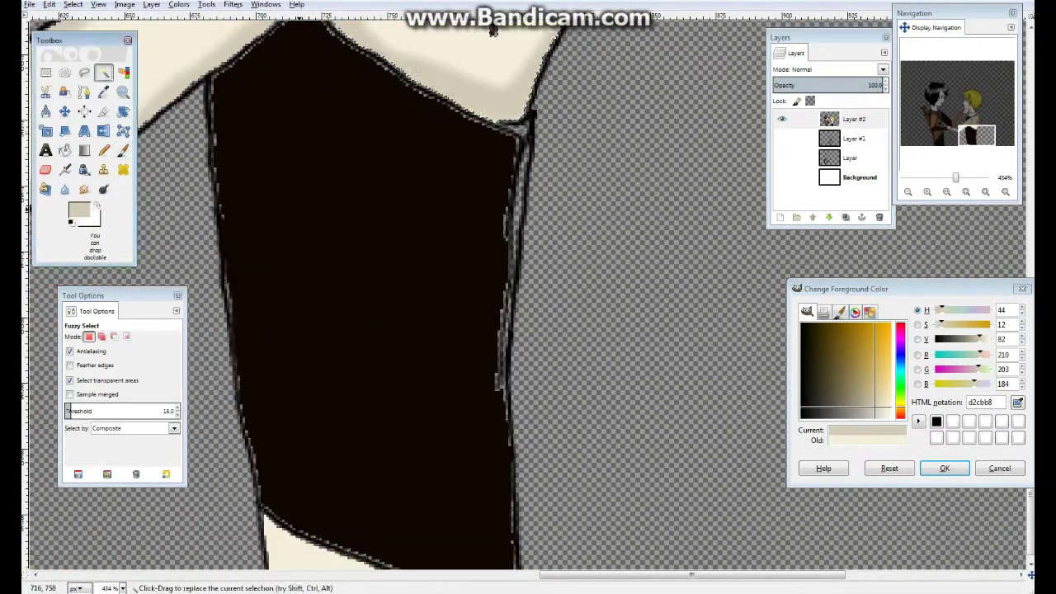
pyautogui.press('o')
pyautogui.click(493, 31)
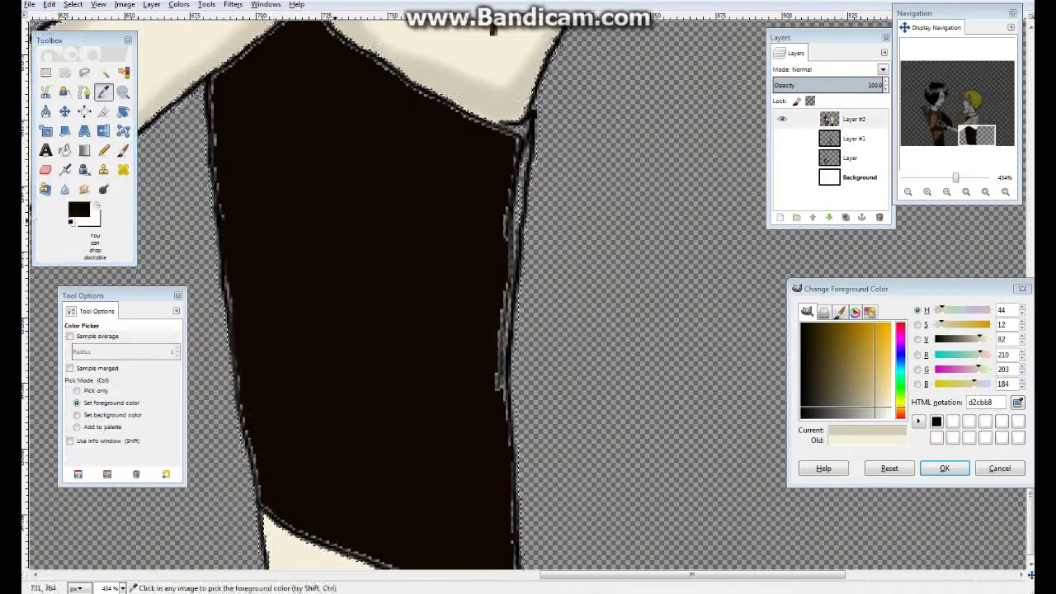
pyautogui.press('p')
pyautogui.scroll(3, 263, 190)
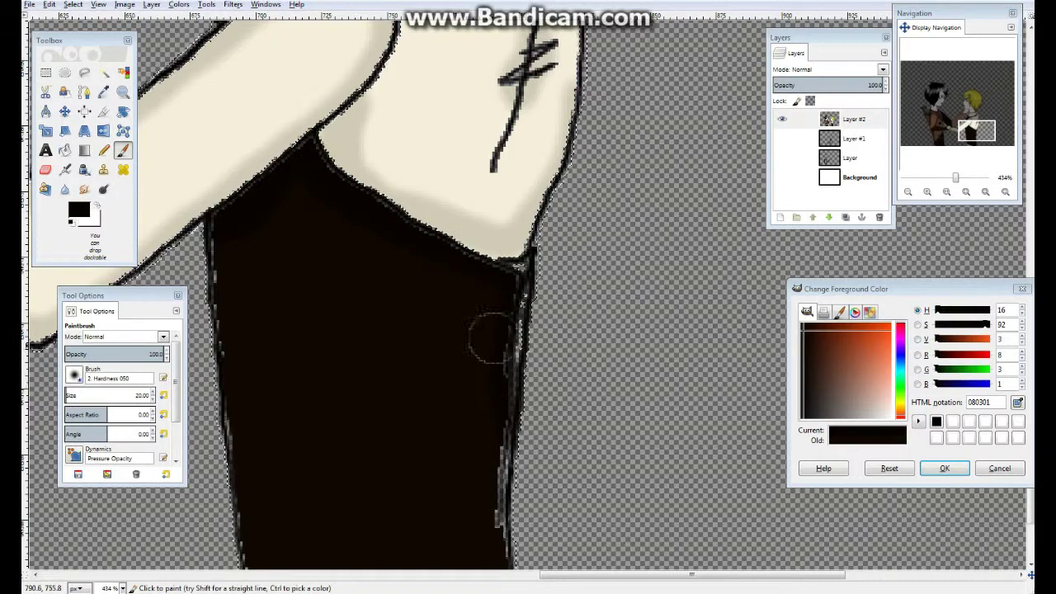
pyautogui.scroll(-5, 252, 307)
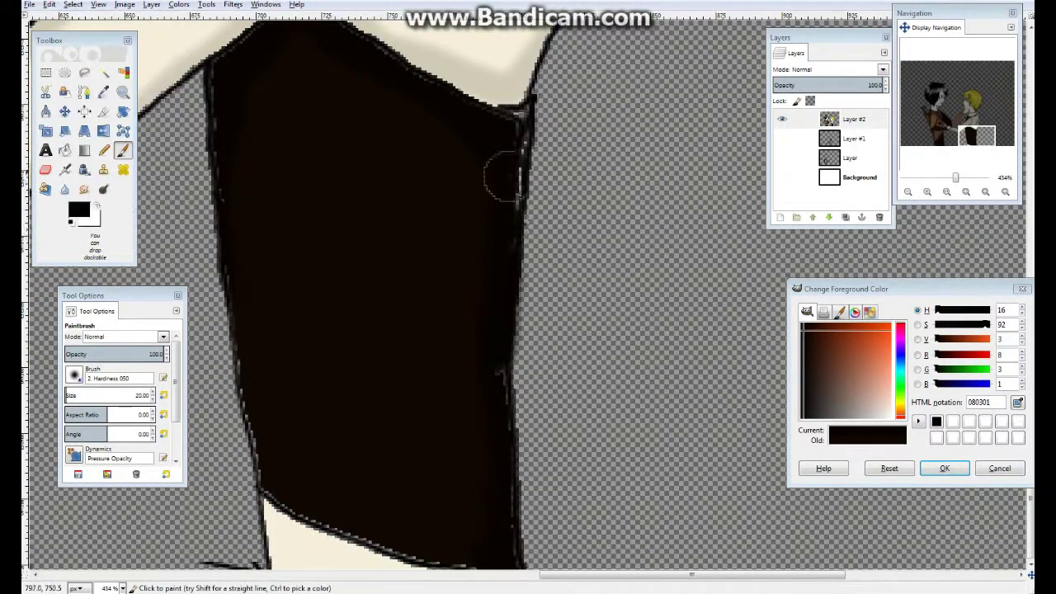
# Step: Cover the light gaps along the black garment's outline with 080301 at brush size 14, and sample the beige shade
pyautogui.scroll(3, 487, 479)
pyautogui.press('[')
pyautogui.press('[')
pyautogui.press('[')
pyautogui.press('[')
pyautogui.press('[')
pyautogui.press('[')
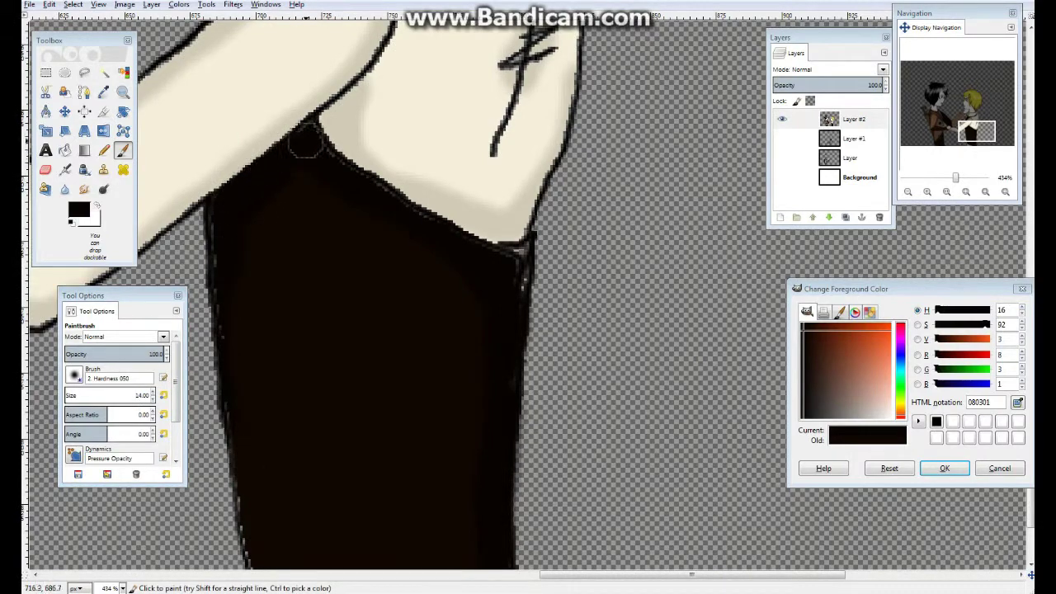
pyautogui.scroll(-5, 497, 263)
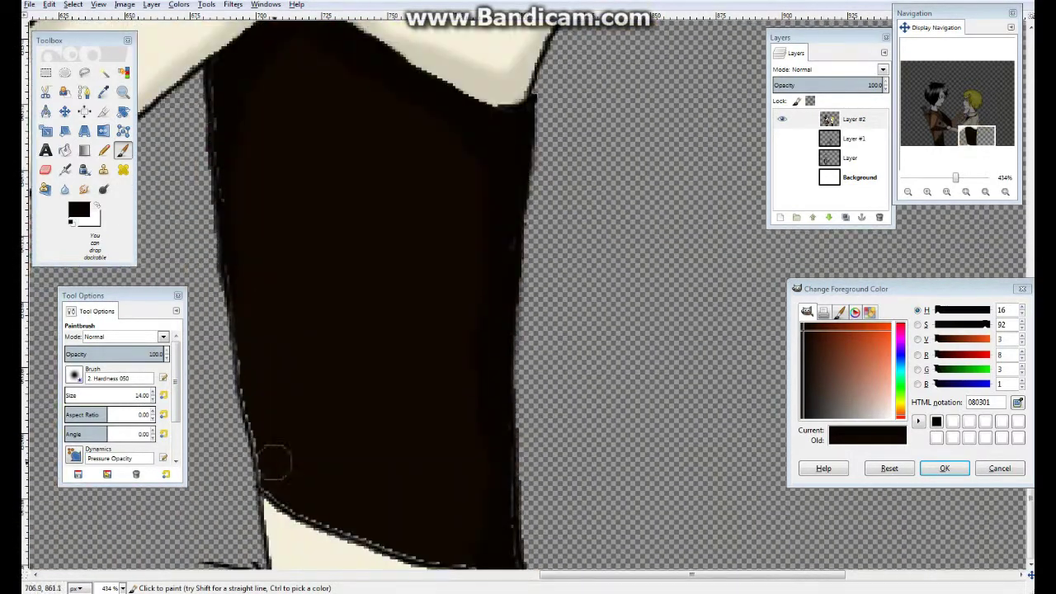
pyautogui.keyDown('ctrl'); pyautogui.click(281, 535); pyautogui.keyUp('ctrl')
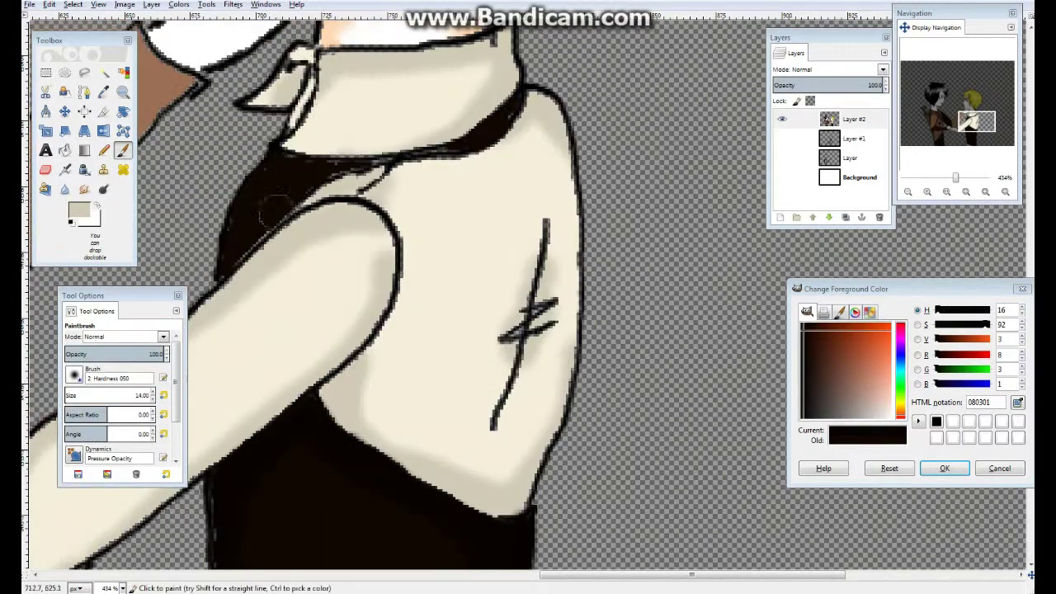
pyautogui.click(278, 532)
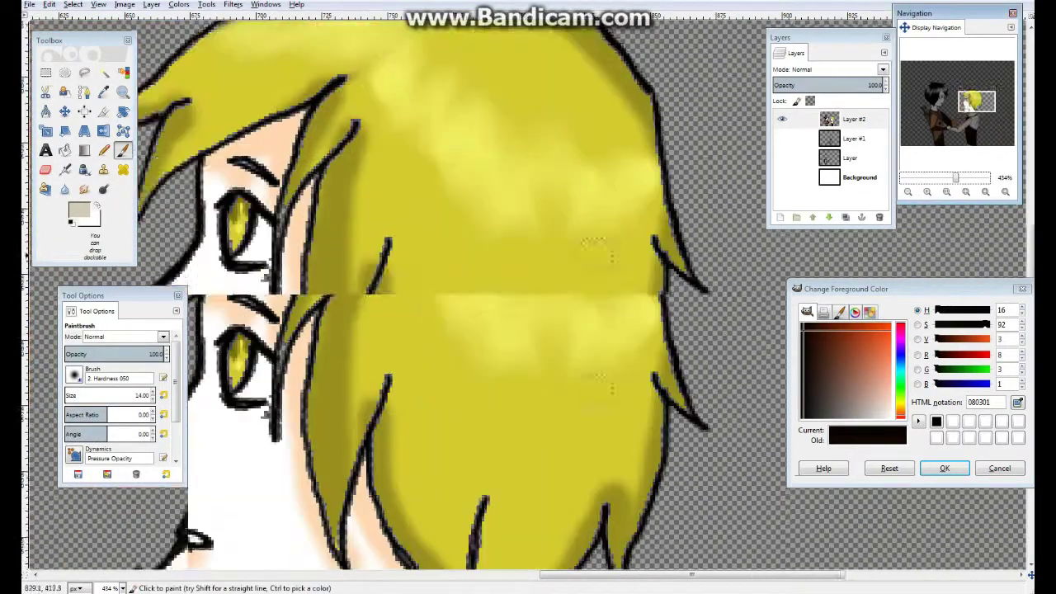
# Step: Fill the gaps along the blond hair's tips and outline with sampled dark yellow using the pencil at size 1, and smudge the edge
pyautogui.keyDown('ctrl'); pyautogui.click(347, 346); pyautogui.keyUp('ctrl')
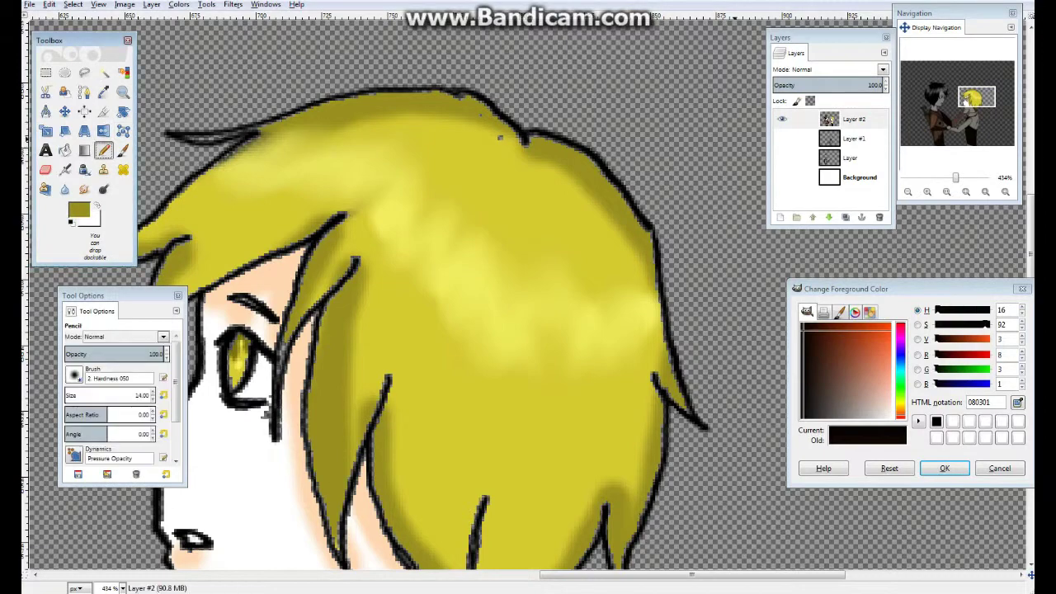
pyautogui.moveTo(955, 177); pyautogui.dragTo(961, 177)
pyautogui.click(396, 260)
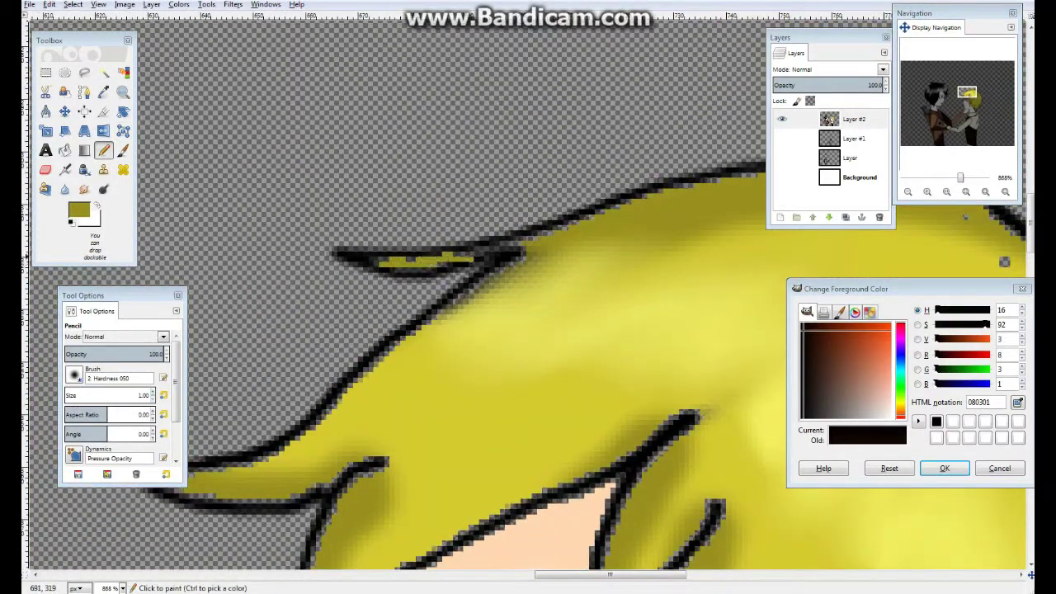
pyautogui.scroll(3, 299, 59)
pyautogui.hscroll(10, 299, 58)
pyautogui.scroll(3, 299, 197)
pyautogui.press('s')
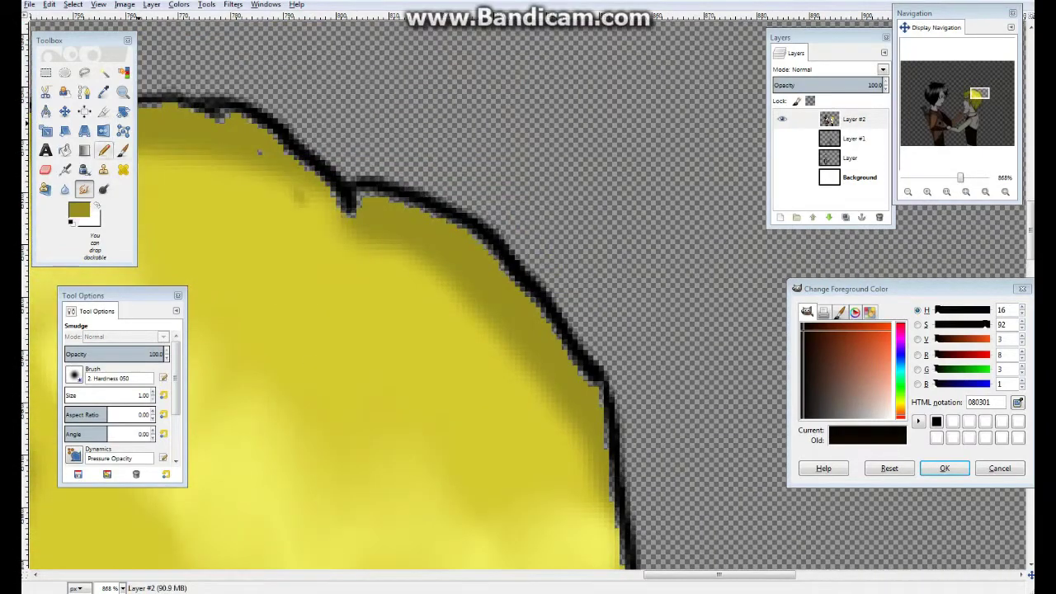
# Step: Show the Background layer, select the hand under the blond figure's chin and shade it with sampled pale peach
pyautogui.scroll(-5, 330, 297)
pyautogui.keyDown('ctrl'); pyautogui.scroll(-3, 330, 297); pyautogui.keyUp('ctrl')
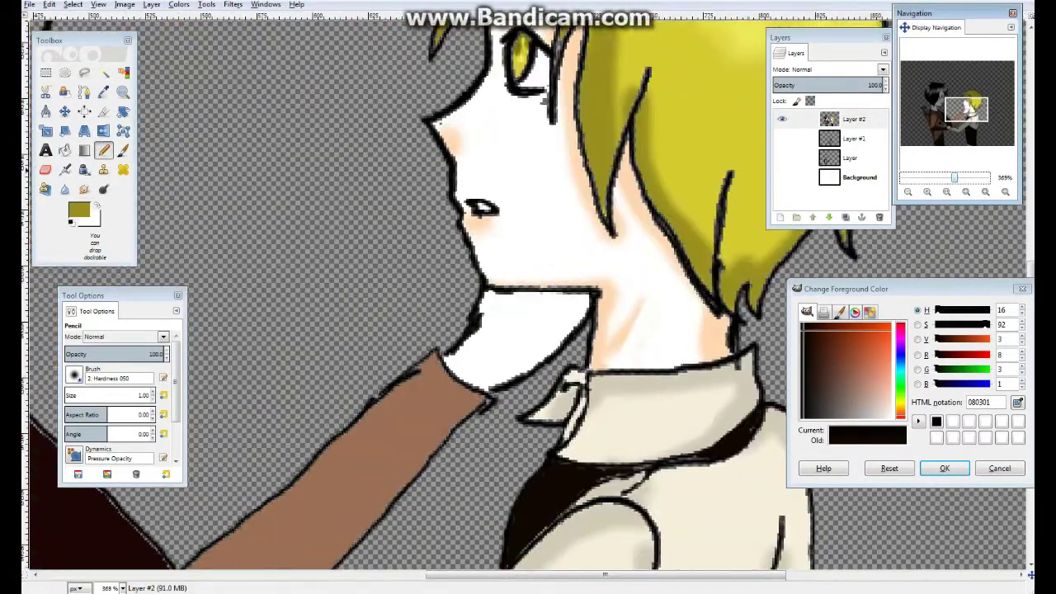
pyautogui.keyDown('ctrl'); pyautogui.scroll(-3, 528, 297); pyautogui.keyUp('ctrl')
pyautogui.scroll(-3, 528, 297)
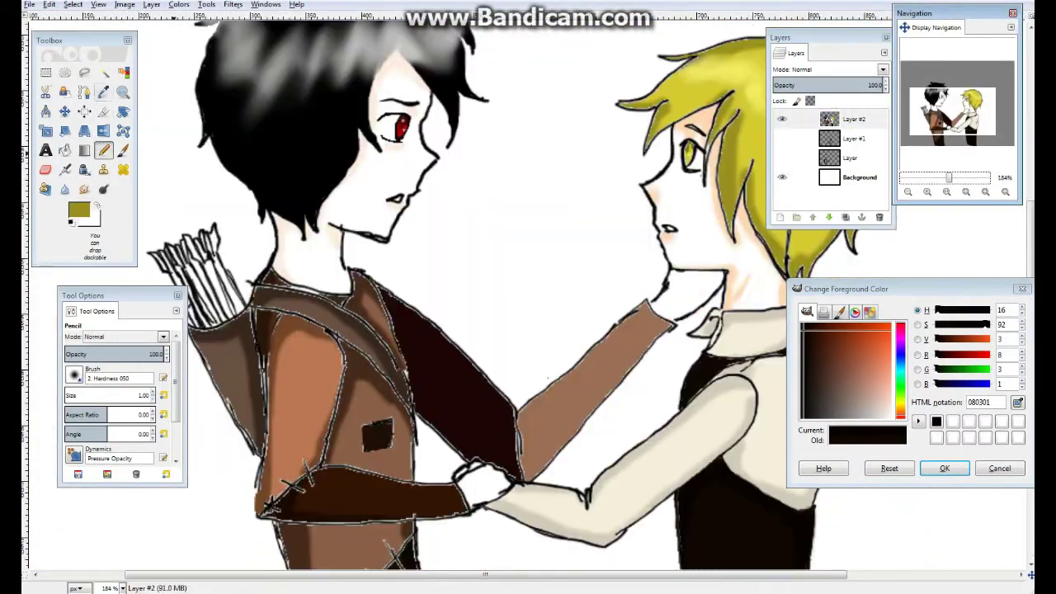
pyautogui.press('o')
pyautogui.press('p')
pyautogui.scroll(3, 581, 202)
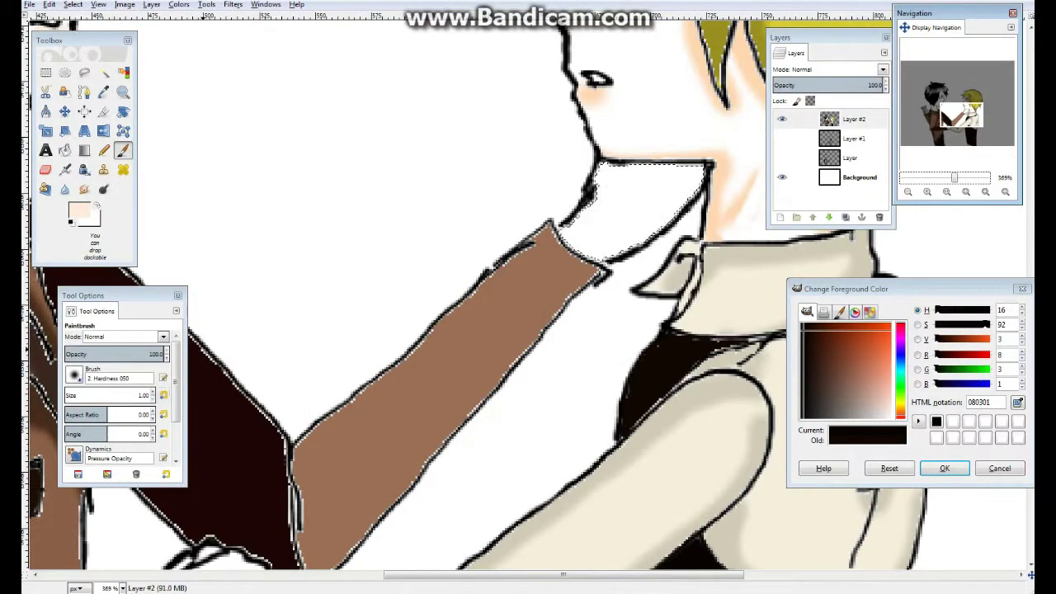
# Step: Select the clasped hand beside the blond figure's forearm and shade it with pale peach at brush size 27
pyautogui.scroll(-10, 528, 297)
pyautogui.scroll(10, 528, 297)
pyautogui.scroll(-10, 528, 298)
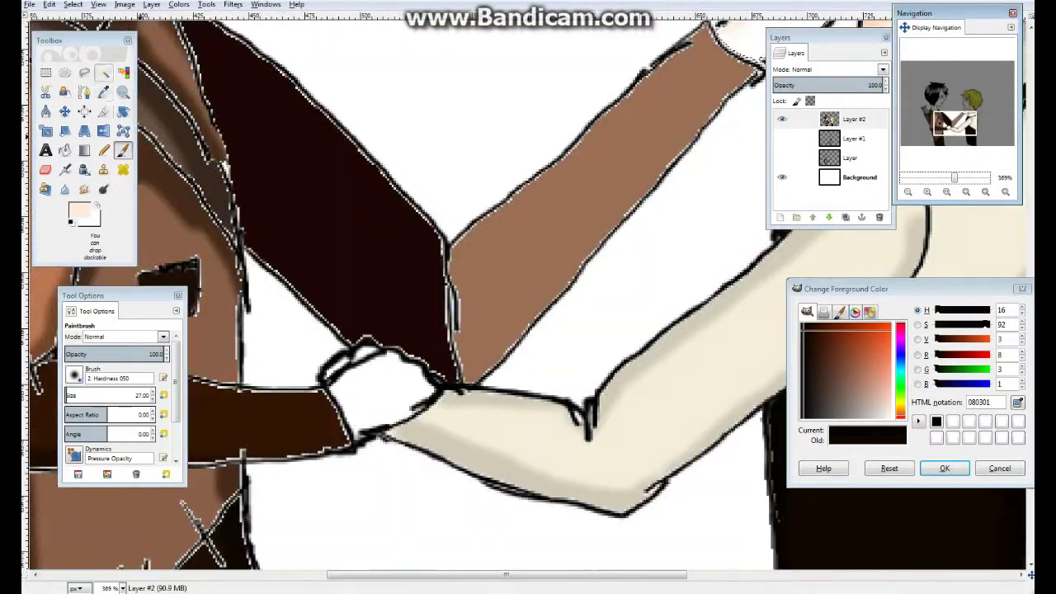
pyautogui.press('u')
pyautogui.press('p')
pyautogui.scroll(10, 429, 393)
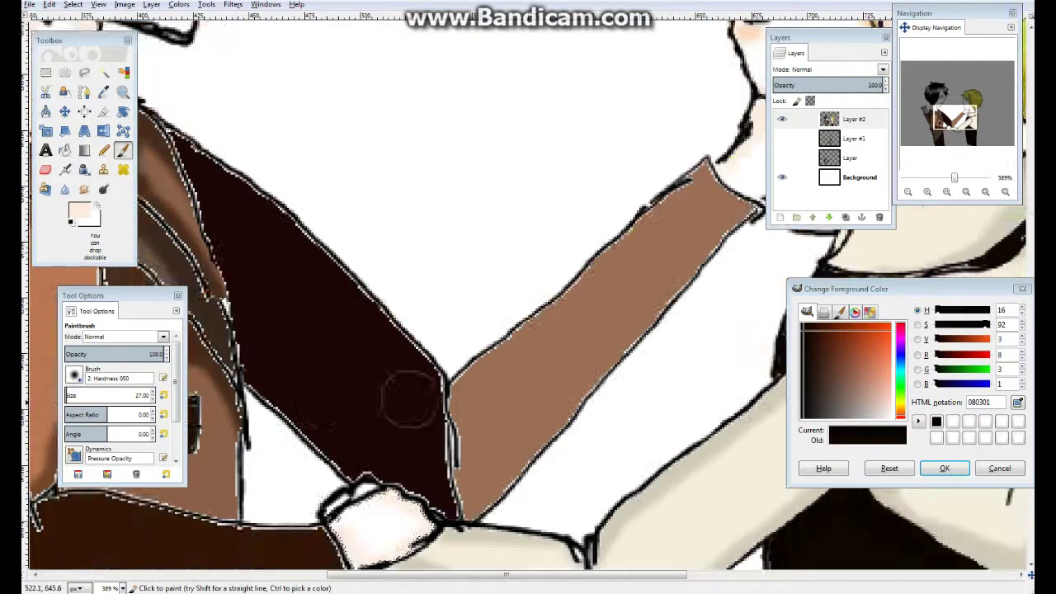
# Step: Touch up the gaps in the dark-haired figure's brown clothing with sampled dark brown using the pencil at size 1
pyautogui.press('-')
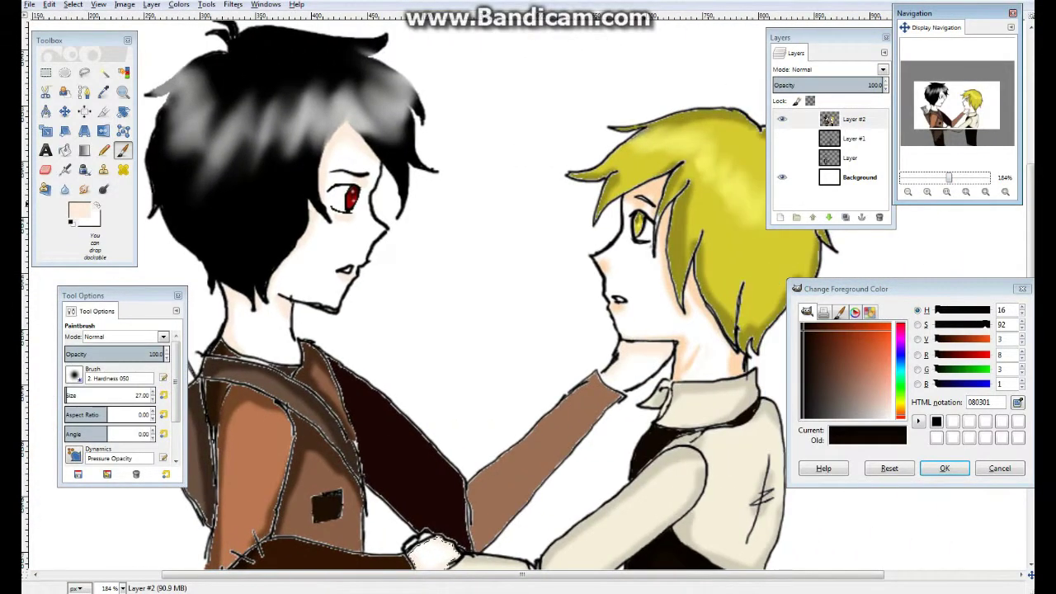
pyautogui.press('n')
pyautogui.press('+')
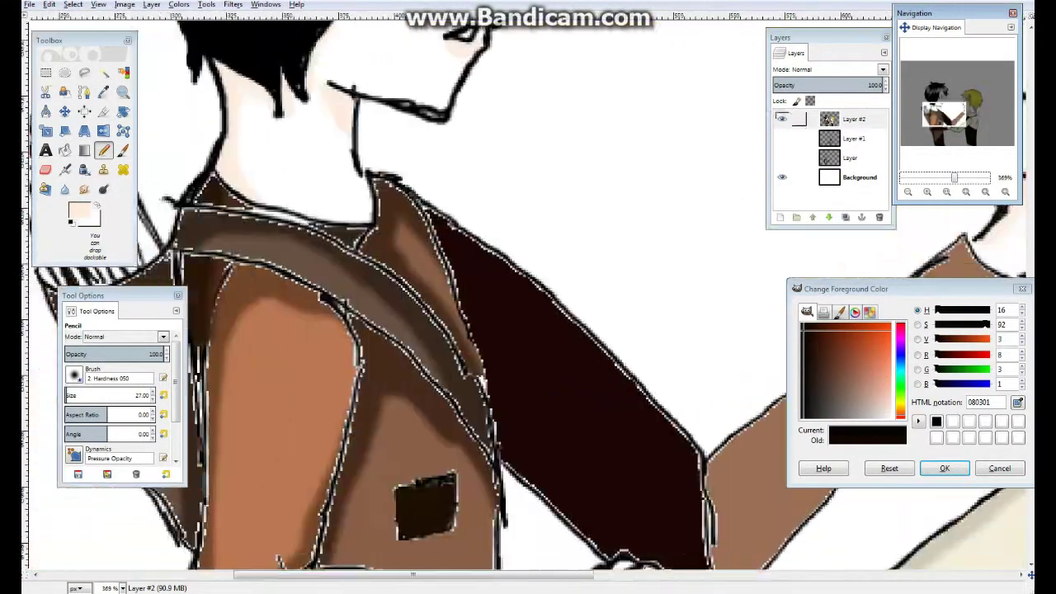
pyautogui.keyDown('ctrl'); pyautogui.click(219, 495); pyautogui.keyUp('ctrl')
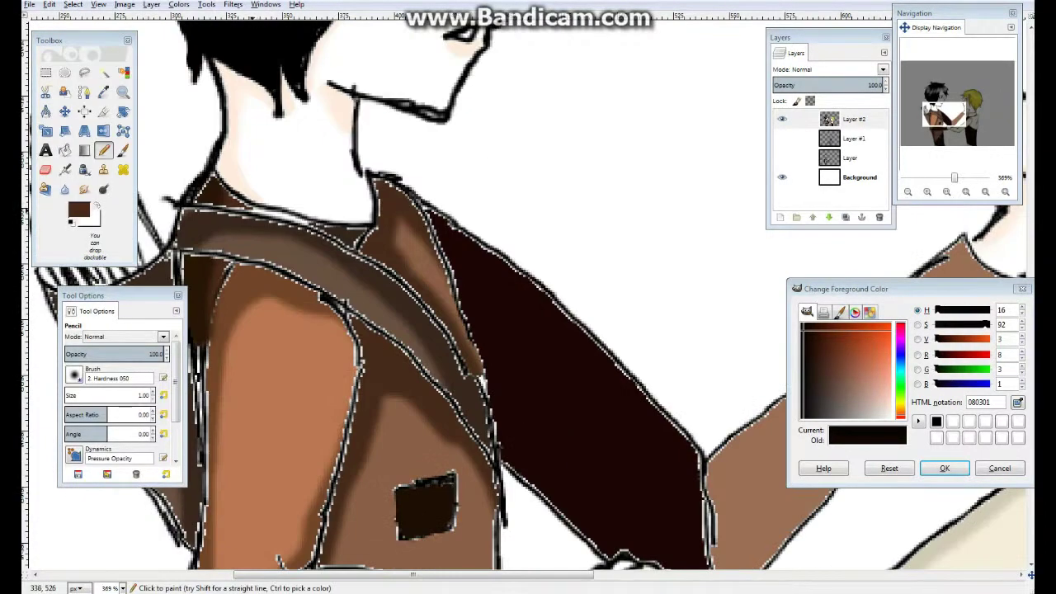
pyautogui.scroll(-2, 528, 297)
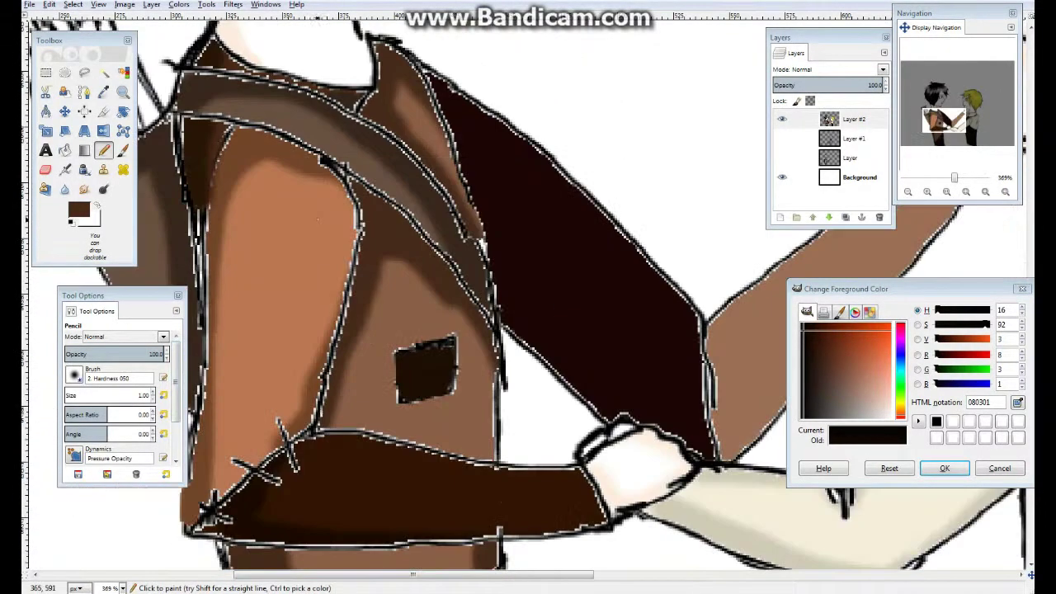
pyautogui.scroll(2, 528, 297)
pyautogui.scroll(4, 528, 297)
# Step: Make the Background layer active and paint the quiver's arrow shafts dark brown 29120a with the paintbrush at sizes 4 and 5
pyautogui.click(781, 176)
pyautogui.click(782, 176)
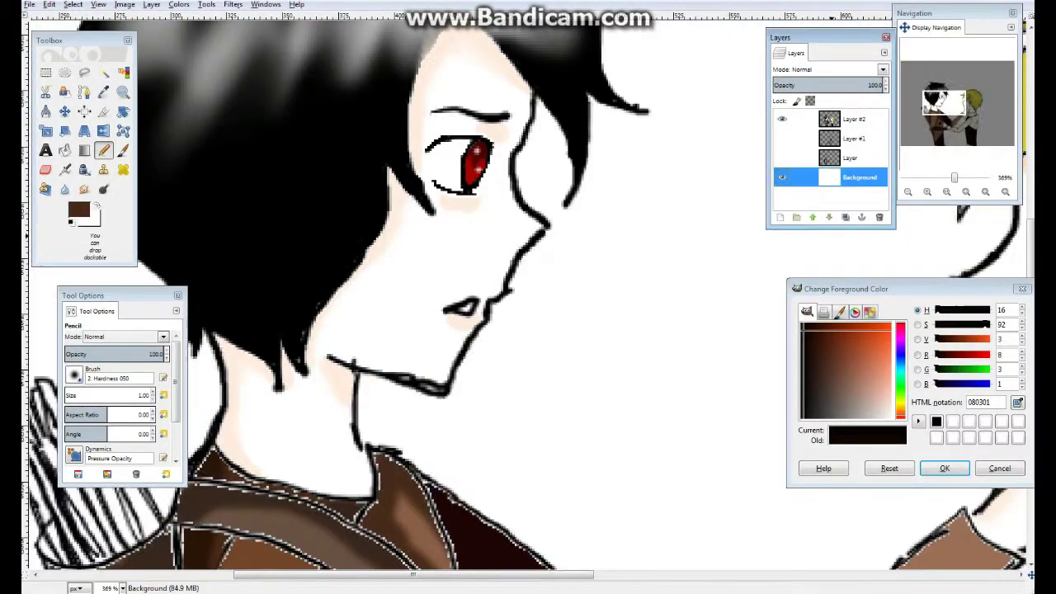
pyautogui.scroll(-5, 528, 297)
pyautogui.scroll(6, 413, 446)
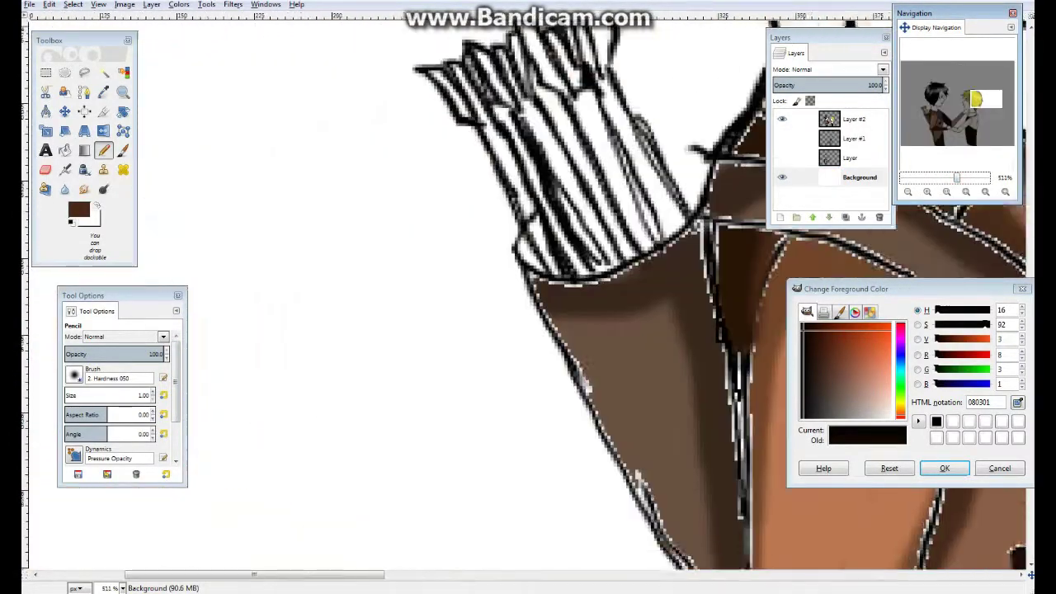
pyautogui.click(122, 149)
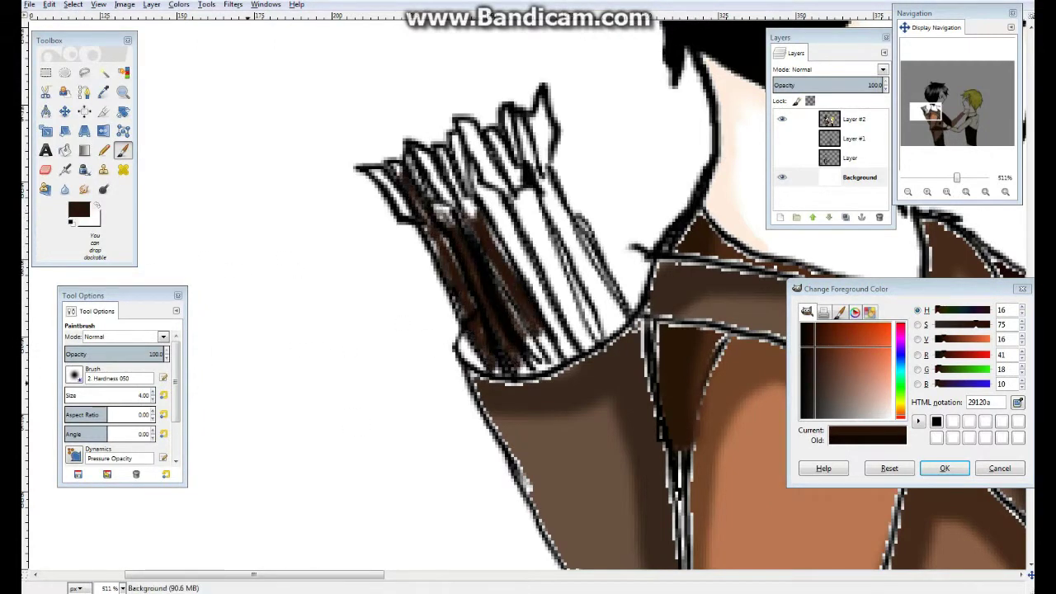
pyautogui.press(']')
pyautogui.moveTo(487, 239); pyautogui.dragTo(545, 363)
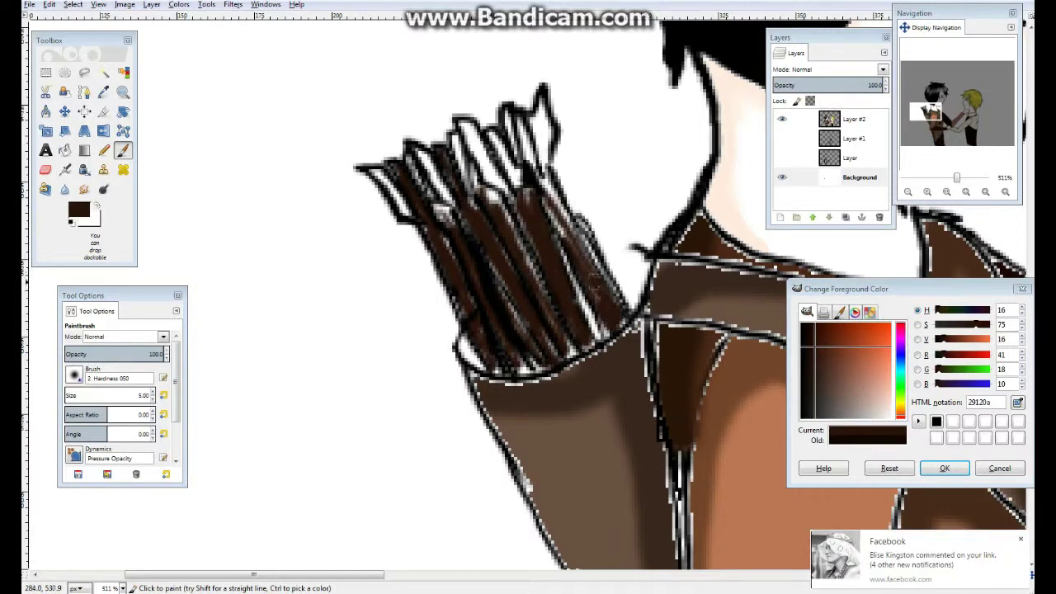
pyautogui.moveTo(594, 287); pyautogui.dragTo(537, 188)
# Step: Paint the arrows' fletchings grey 646464 at brush size 5
pyautogui.scroll(3, 467, 295)
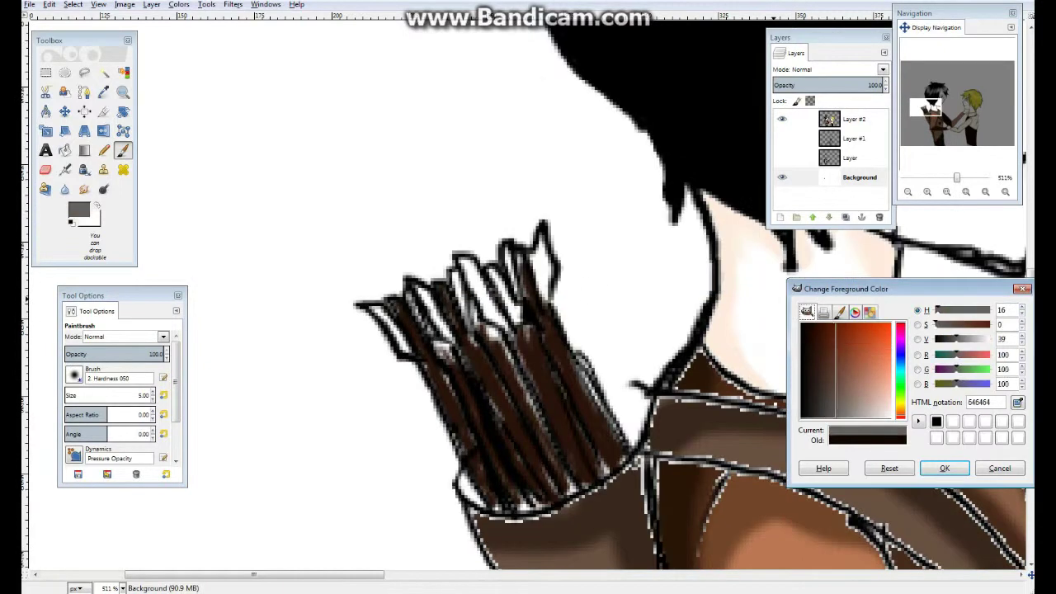
pyautogui.keyDown('ctrl'); pyautogui.click(429, 303); pyautogui.keyUp('ctrl')
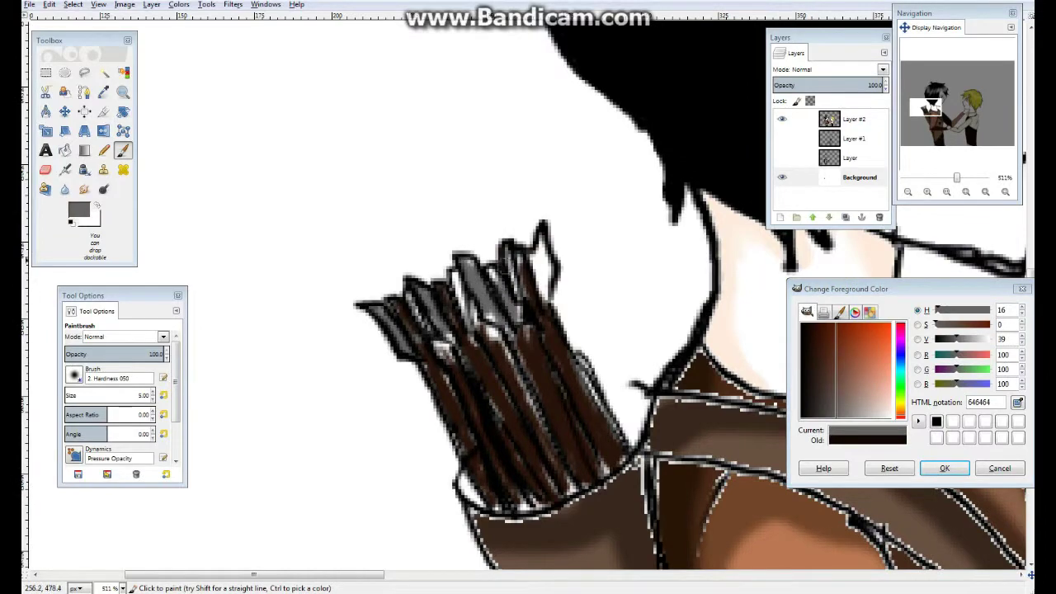
# Step: Hide the Background layer and repaint the arrows' fletchings grey 646464 on Layer #2 with the paintbrush at size 5
pyautogui.click(860, 177)
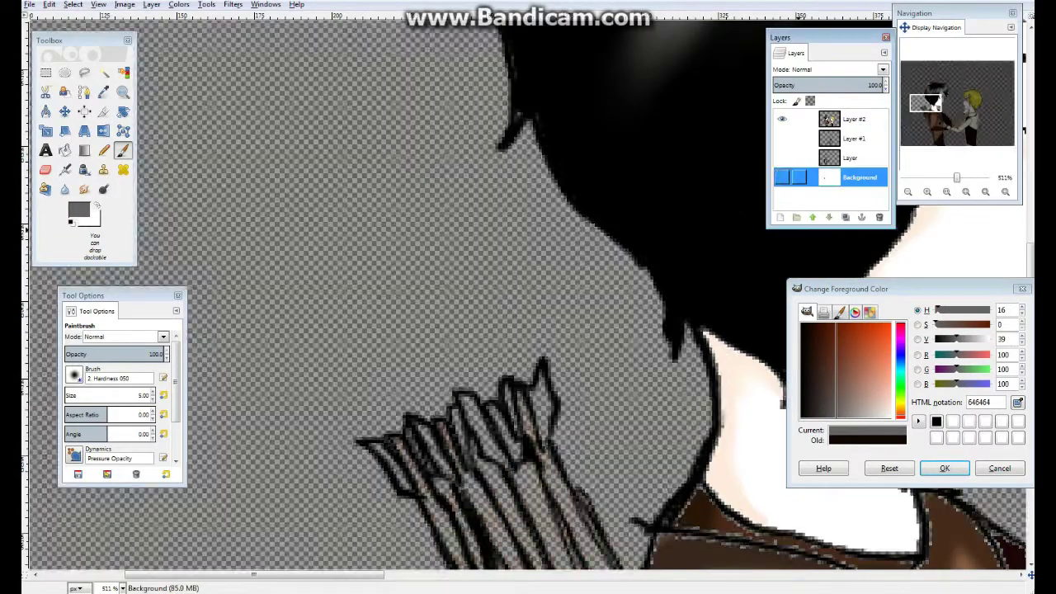
pyautogui.scroll(-5, 746, 207)
pyautogui.moveTo(926, 111); pyautogui.dragTo(925, 107)
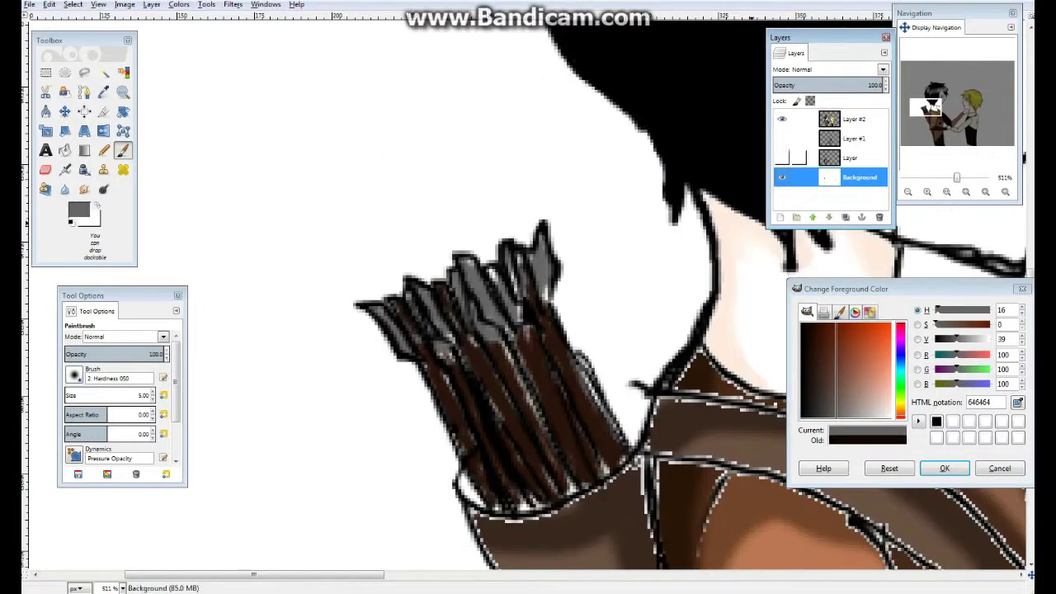
pyautogui.click(782, 177)
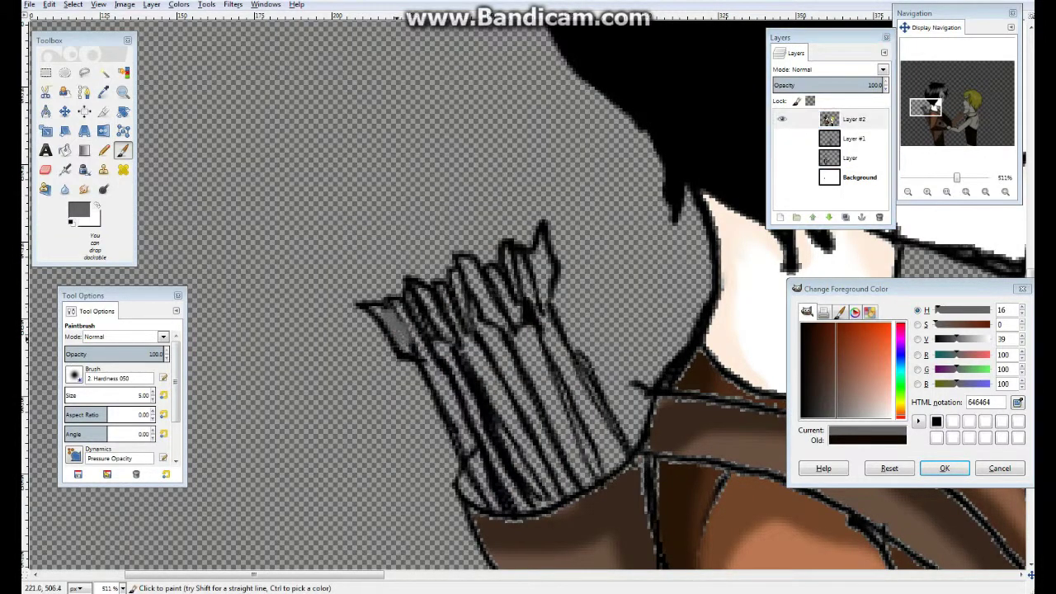
pyautogui.moveTo(384, 307); pyautogui.dragTo(409, 345)
pyautogui.click(50, 4)
pyautogui.press('Escape')
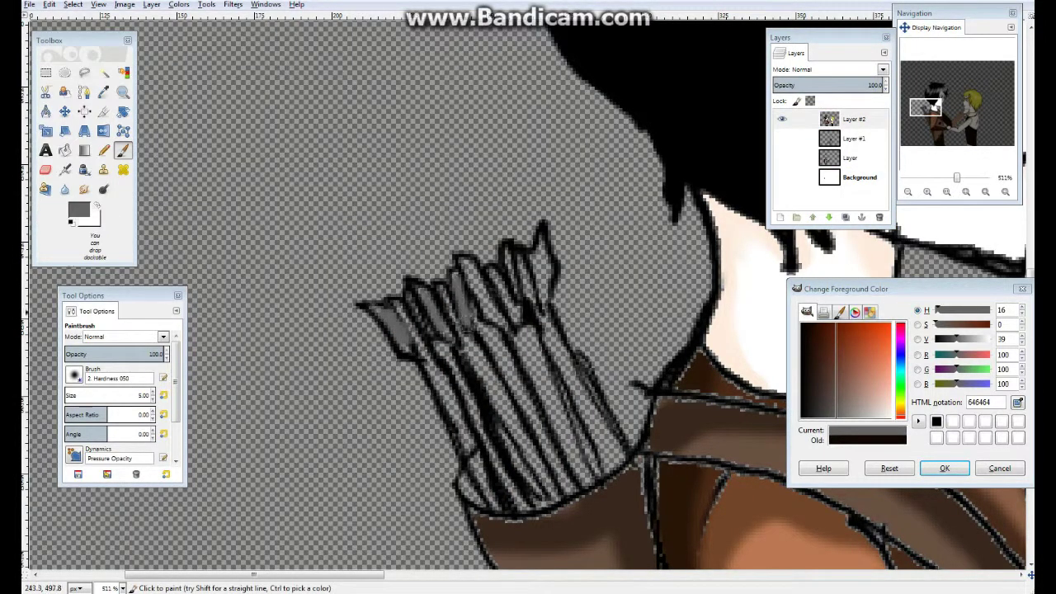
# Step: Paint the quiver's arrow shafts very dark brown 1b0903 on Layer #2 at brush size 5
pyautogui.click(810, 332)
pyautogui.moveTo(430, 356); pyautogui.dragTo(495, 495)
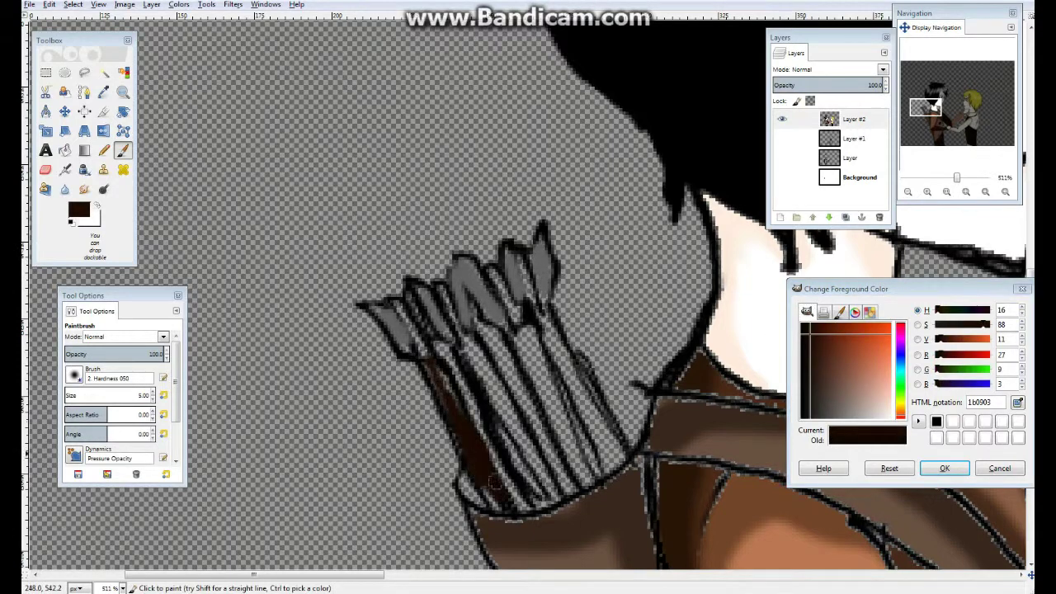
pyautogui.moveTo(404, 307); pyautogui.dragTo(528, 519)
pyautogui.moveTo(495, 339); pyautogui.dragTo(452, 317)
pyautogui.moveTo(490, 472); pyautogui.dragTo(486, 330)
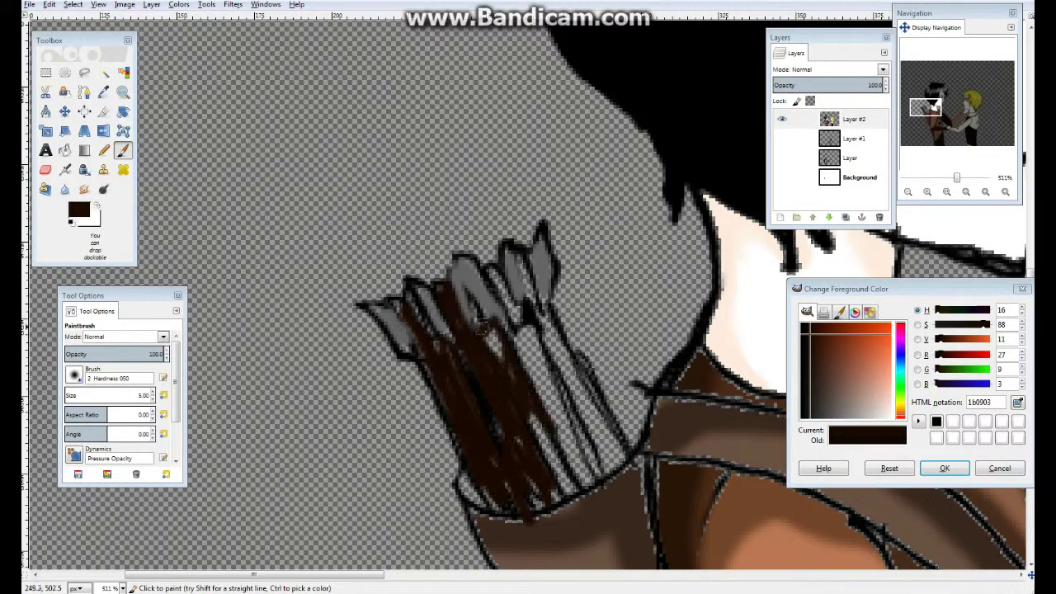
pyautogui.moveTo(494, 279); pyautogui.dragTo(579, 453)
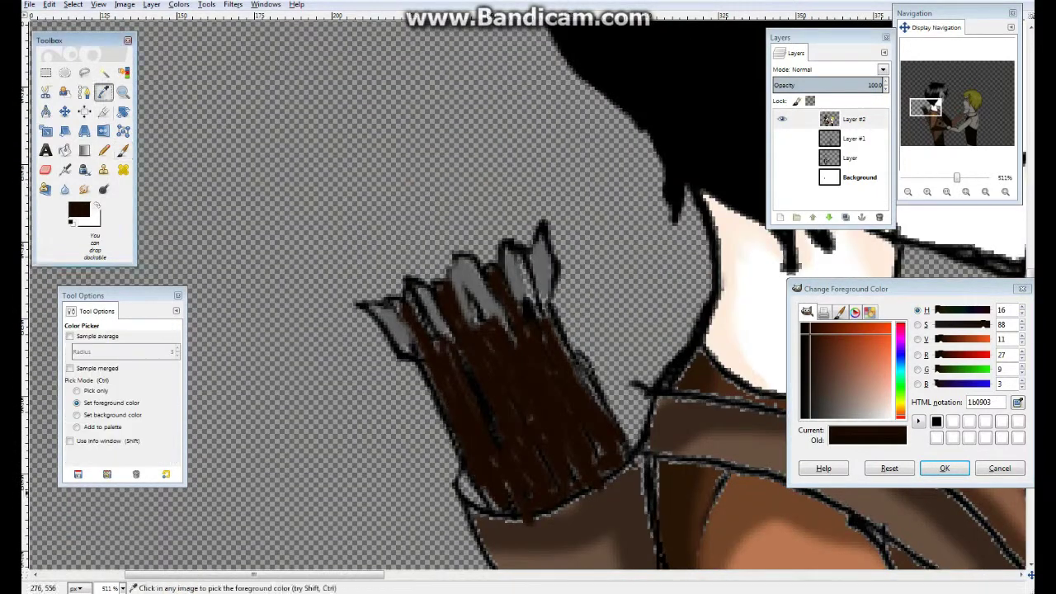
# Step: Fill the gaps around the quiver's rim with brown sampled from the quiver, and sample white from the dark-haired figure's skin
pyautogui.keyDown('ctrl'); pyautogui.click(495, 462); pyautogui.keyUp('ctrl')
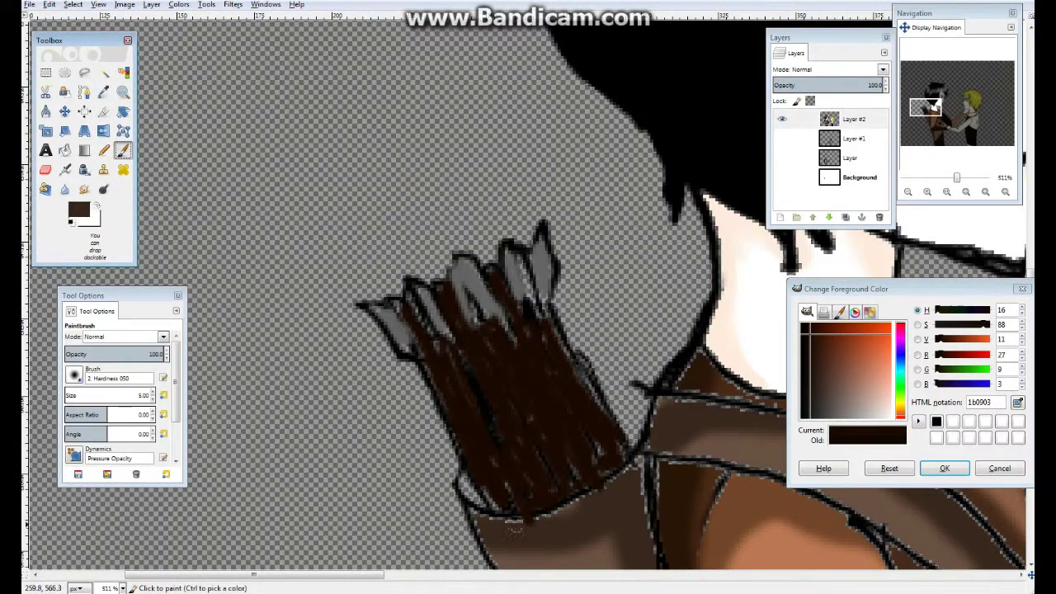
pyautogui.scroll(-3, 633, 430)
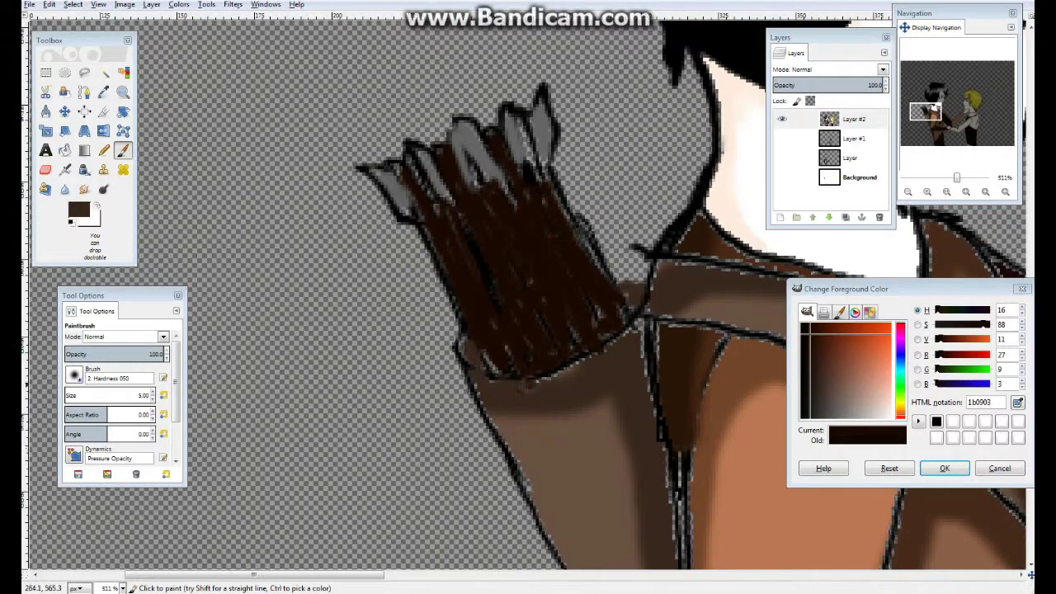
pyautogui.scroll(-2, 573, 376)
pyautogui.keyDown('ctrl'); pyautogui.click(567, 245); pyautogui.keyUp('ctrl')
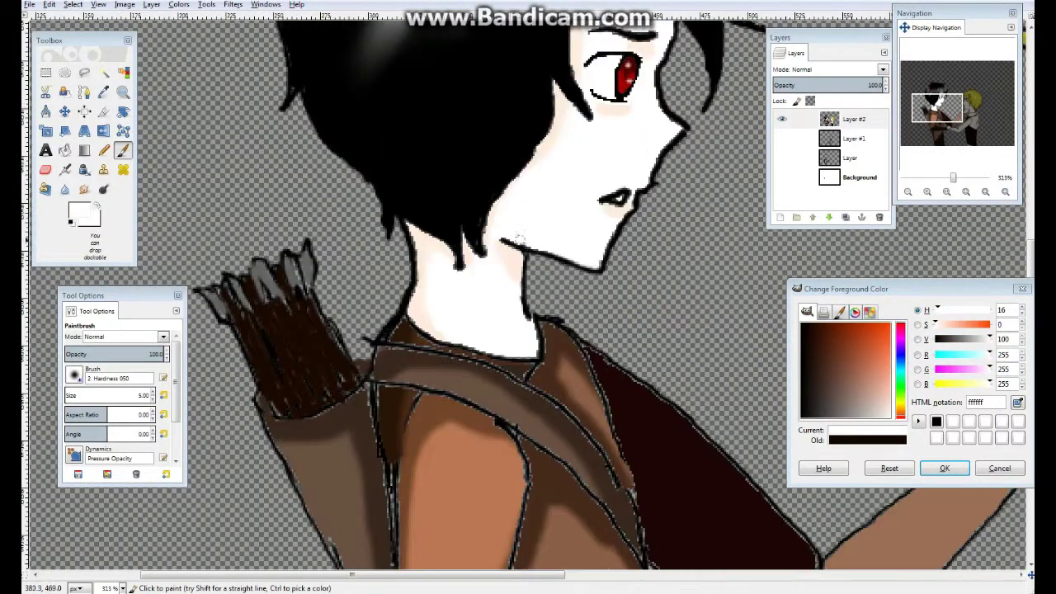
# Step: Show only the Background layer and bucket-fill it with green 60822a
pyautogui.scroll(3, 544, 244)
pyautogui.moveTo(953, 178); pyautogui.dragTo(947, 177)
pyautogui.click(782, 178)
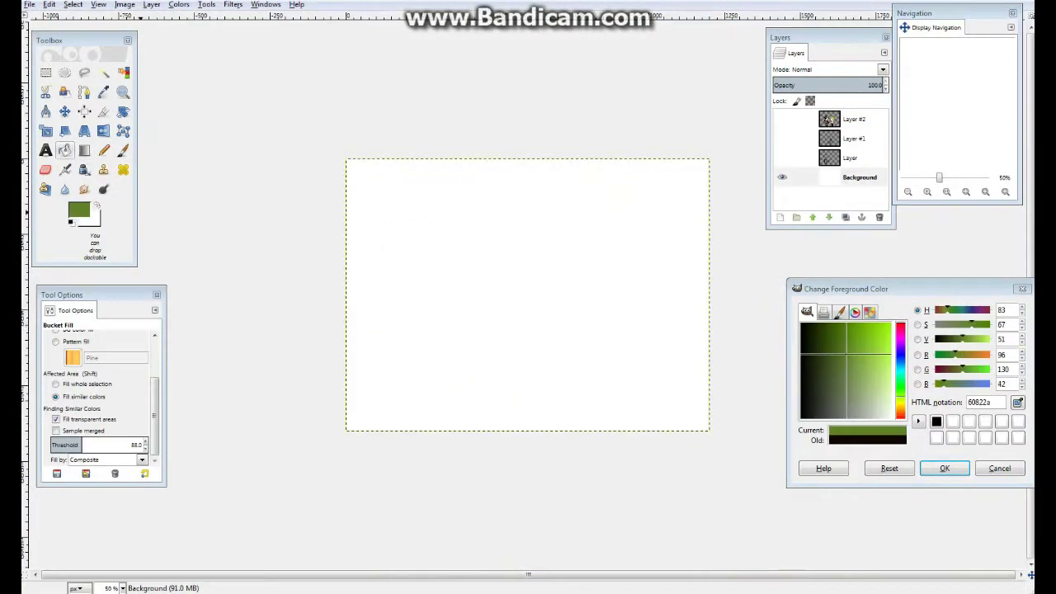
pyautogui.click(528, 295)
# Step: Paint a wavy dark green 2a3b0f band across the middle of the Background with the paintbrush at size 116
pyautogui.click(866, 396)
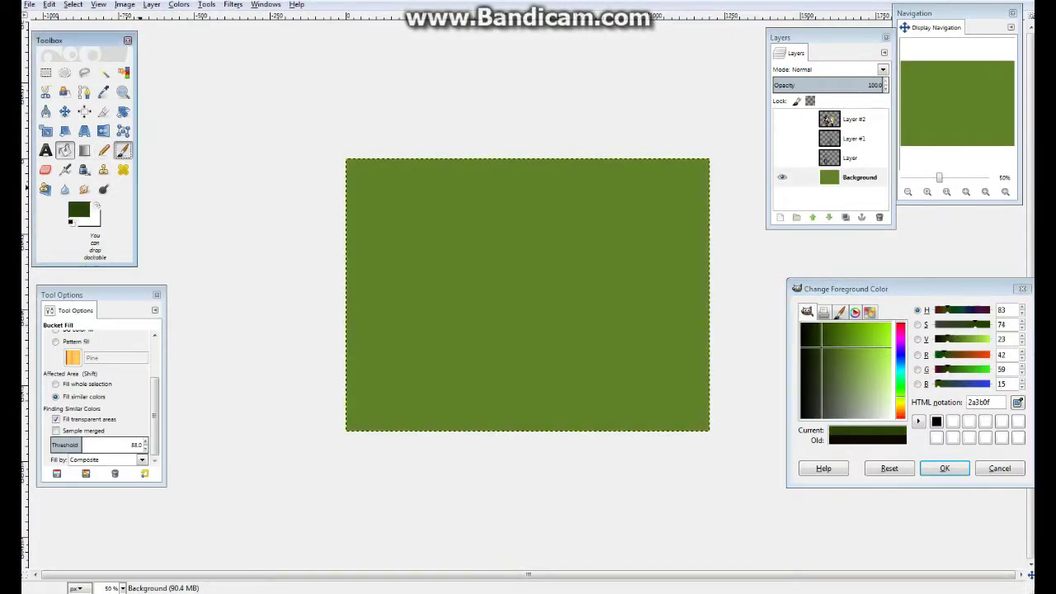
pyautogui.click(123, 149)
pyautogui.moveTo(75, 310)
pyautogui.mouseDown()
pyautogui.moveTo(236, 335)
pyautogui.moveTo(222, 330)
pyautogui.mouseUp()
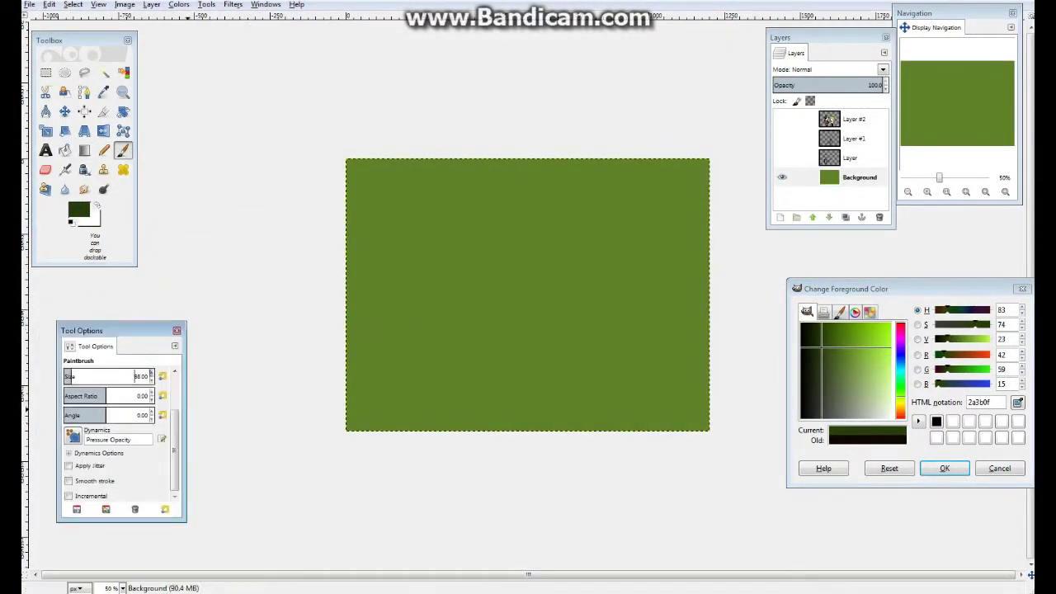
pyautogui.moveTo(387, 300)
pyautogui.mouseDown()
pyautogui.moveTo(495, 273)
pyautogui.moveTo(606, 306)
pyautogui.moveTo(731, 293)
pyautogui.moveTo(399, 301)
pyautogui.mouseUp()
# Step: Cover the area above the dark green band with slanted very dark brown 1d1208 strokes at brush size 116
pyautogui.click(900, 411)
pyautogui.click(867, 409)
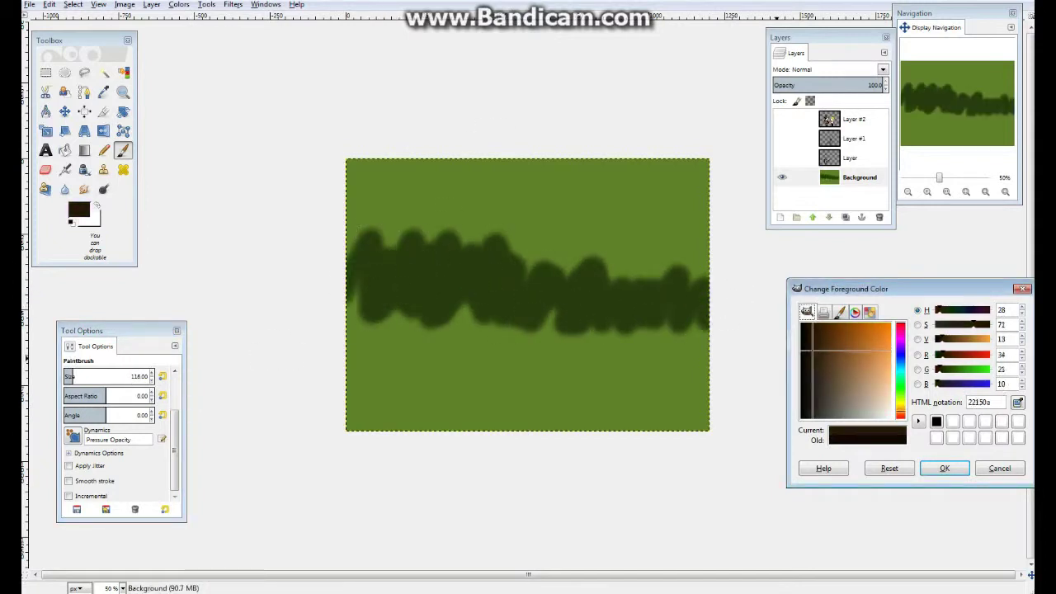
pyautogui.moveTo(384, 186)
pyautogui.mouseDown()
pyautogui.moveTo(436, 161)
pyautogui.moveTo(617, 220)
pyautogui.moveTo(677, 207)
pyautogui.moveTo(363, 285)
pyautogui.moveTo(424, 231)
pyautogui.moveTo(359, 171)
pyautogui.mouseUp()
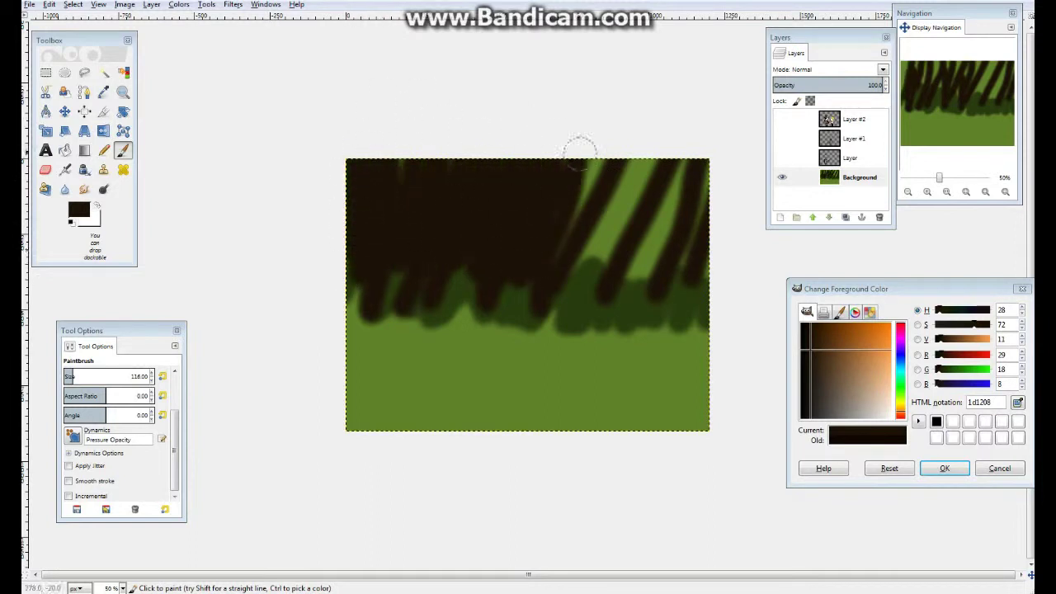
pyautogui.moveTo(580, 149)
pyautogui.mouseDown()
pyautogui.moveTo(576, 245)
pyautogui.moveTo(653, 209)
pyautogui.moveTo(617, 279)
pyautogui.moveTo(692, 187)
pyautogui.moveTo(700, 215)
pyautogui.mouseUp()
# Step: Paint slanted lighter brown 3a2513 trunk streaks over the dark brown area and show Layer #2 again
pyautogui.click(813, 409)
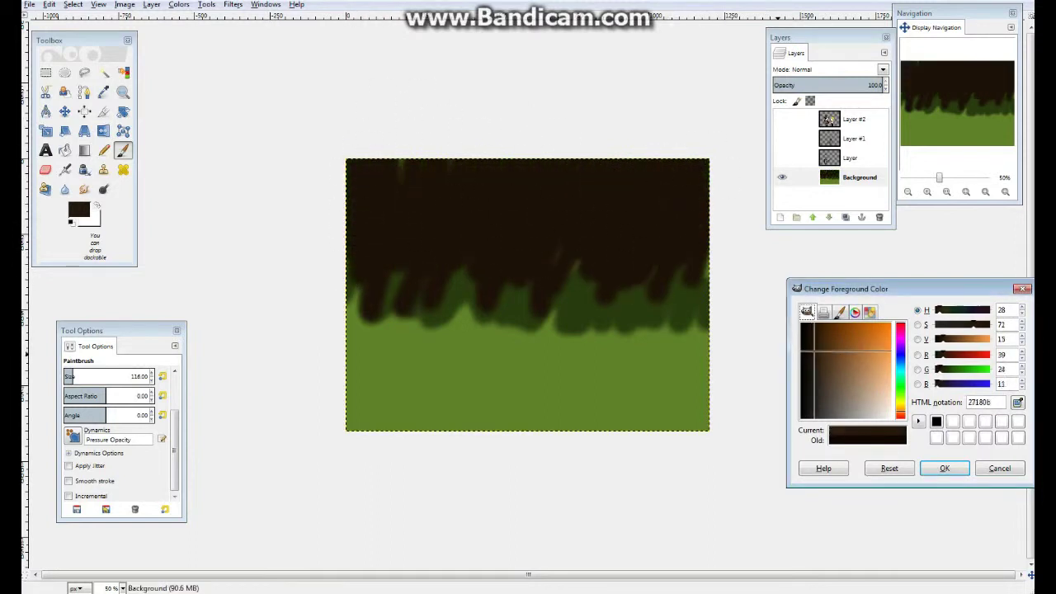
pyautogui.click(820, 353)
pyautogui.moveTo(446, 297); pyautogui.dragTo(495, 195)
pyautogui.moveTo(387, 247); pyautogui.dragTo(437, 160)
pyautogui.moveTo(528, 285); pyautogui.dragTo(570, 158)
pyautogui.moveTo(594, 285); pyautogui.dragTo(660, 160)
pyautogui.moveTo(652, 289); pyautogui.dragTo(706, 178)
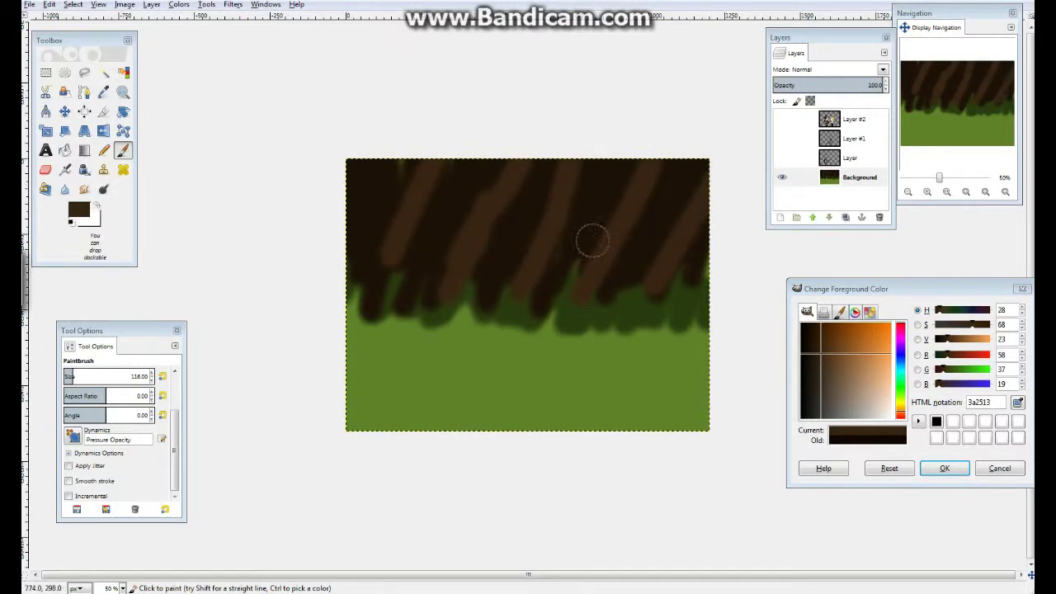
pyautogui.moveTo(359, 281); pyautogui.dragTo(408, 172)
pyautogui.moveTo(483, 264); pyautogui.dragTo(529, 166)
pyautogui.click(781, 118)
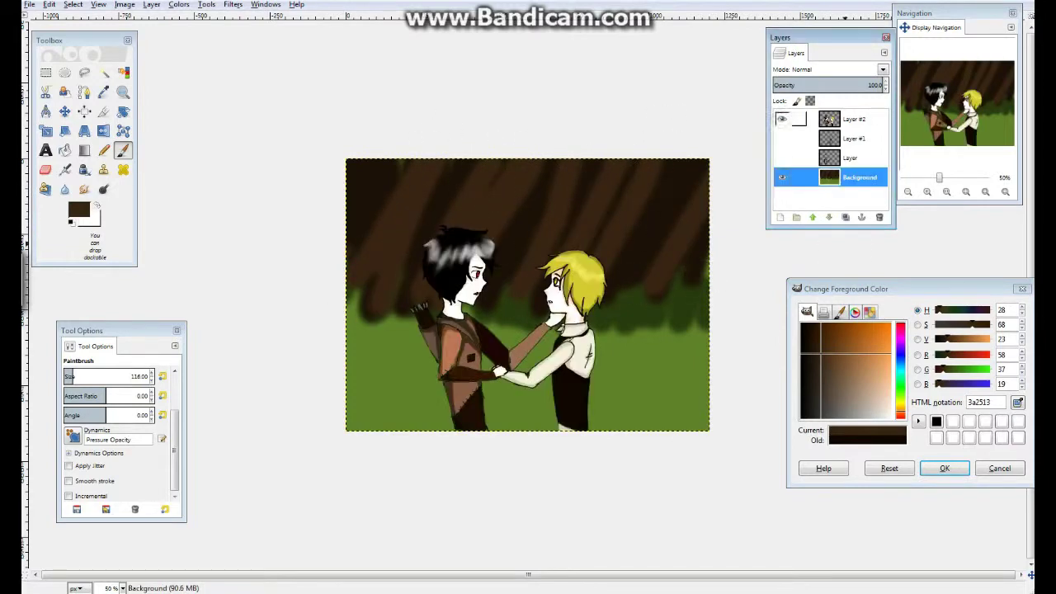
# Step: Cover the green fringe along the dark-haired figure's lower forearm outline with black on the Background, using the pencil at size 22
pyautogui.scroll(6, 490, 368)
pyautogui.press('n')
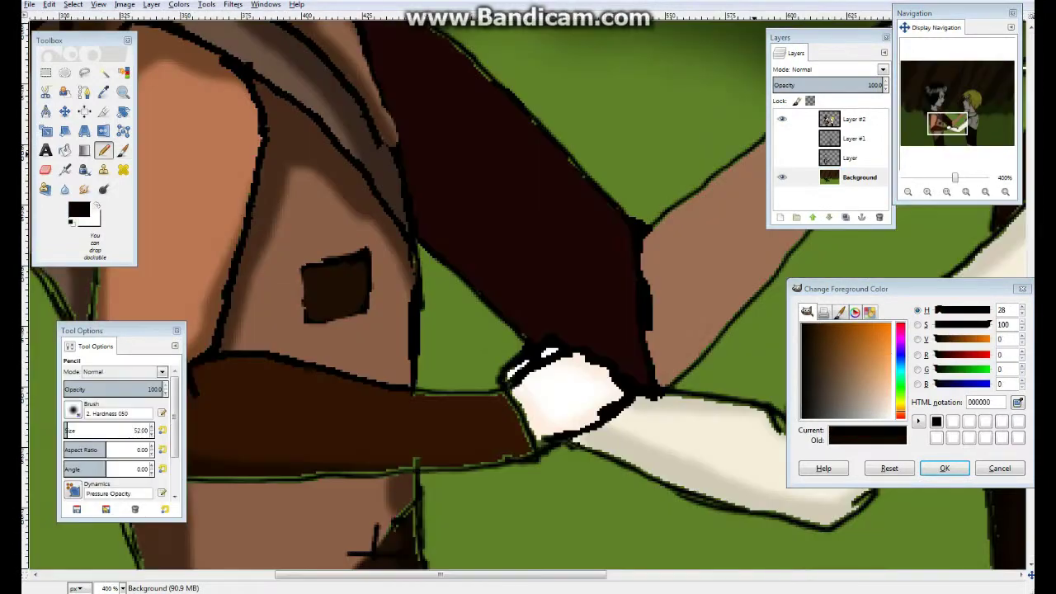
pyautogui.moveTo(206, 450)
pyautogui.mouseDown()
pyautogui.moveTo(278, 459)
pyautogui.moveTo(471, 424)
pyautogui.moveTo(540, 396)
pyautogui.mouseUp()
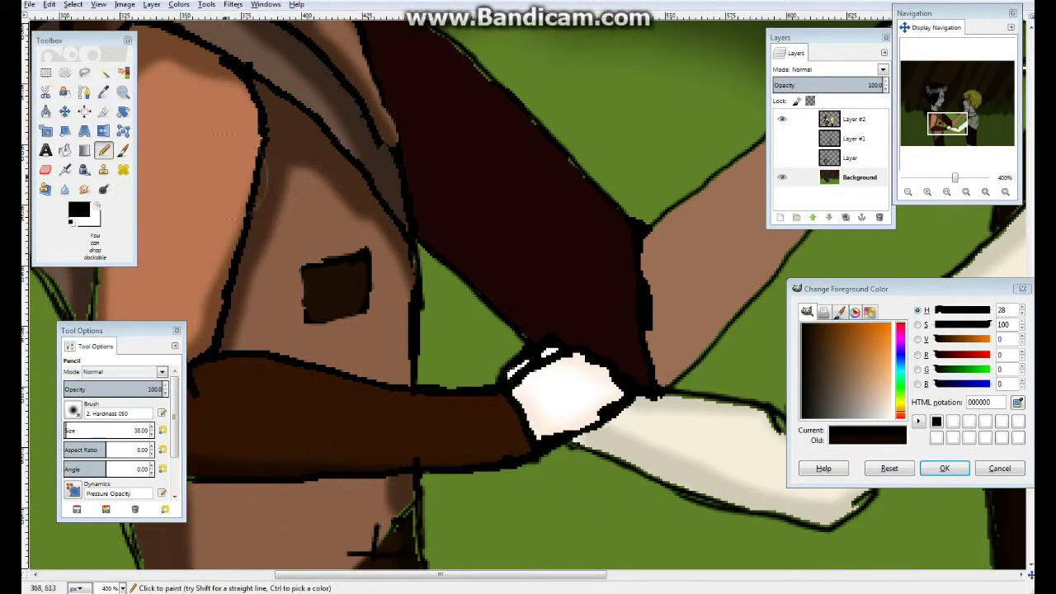
pyautogui.click(49, 4)
pyautogui.click(74, 18)
pyautogui.moveTo(136, 430); pyautogui.dragTo(99, 430)
pyautogui.moveTo(198, 477); pyautogui.dragTo(396, 477)
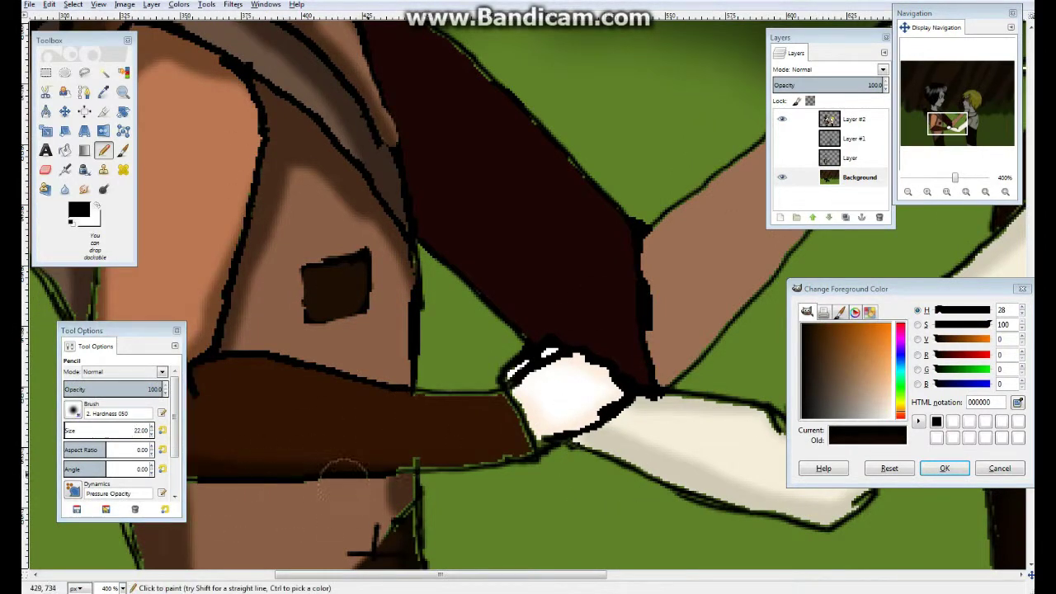
# Step: Paint black on the Background behind the fringed edges of the dark-haired figure's patched trouser leg with the size 22 pencil
pyautogui.scroll(-5, 312, 454)
pyautogui.hscroll(-3, 312, 454)
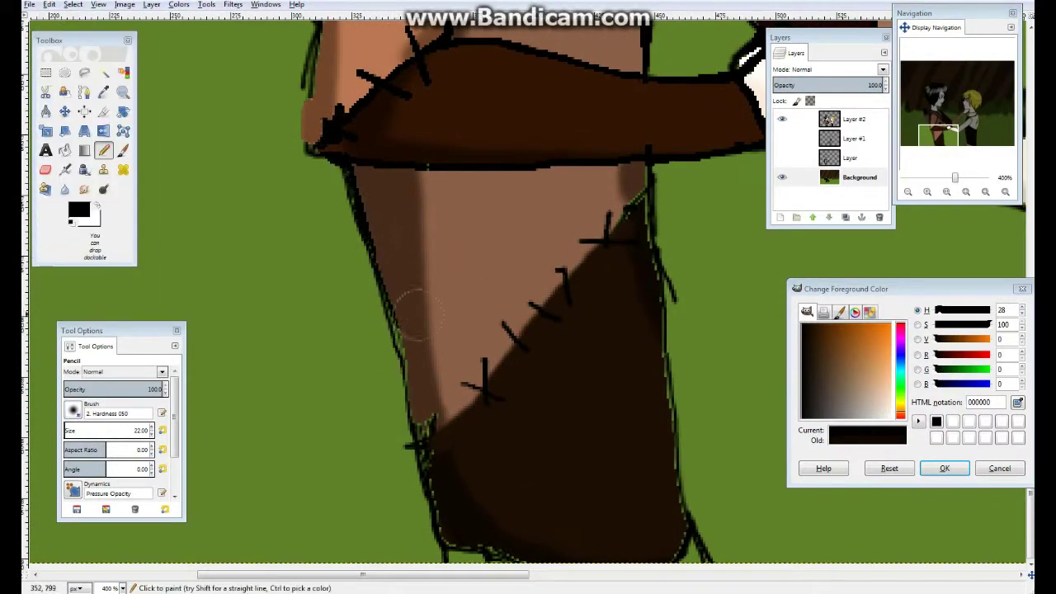
pyautogui.moveTo(491, 504); pyautogui.dragTo(635, 540)
# Step: Cover the green fringe along the edges of the blond figure's dark trousers with the pencil at size 22
pyautogui.moveTo(938, 134)
pyautogui.mouseDown()
pyautogui.moveTo(931, 88)
pyautogui.moveTo(982, 103)
pyautogui.moveTo(985, 124)
pyautogui.mouseUp()
pyautogui.press('x')
pyautogui.moveTo(337, 235); pyautogui.dragTo(293, 361)
pyautogui.scroll(-4, 286, 357)
pyautogui.press('x')
pyautogui.scroll(-2, 287, 357)
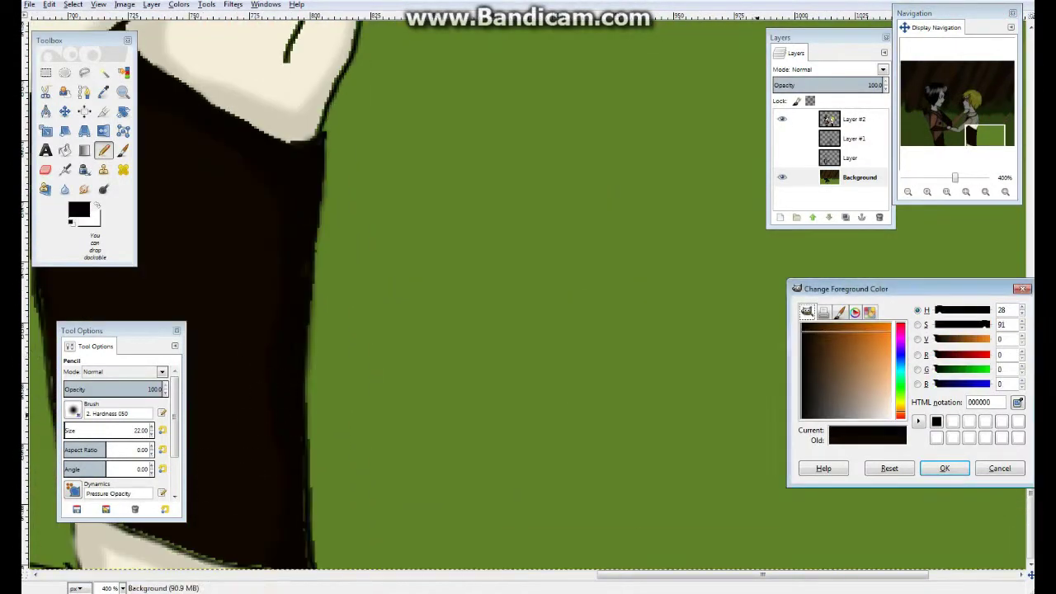
# Step: Fill the fringed outlines of the blond figure's collar, neck and hair with black 000000 on the Background
pyautogui.scroll(10, 484, 547)
pyautogui.hscroll(-4, 498, 488)
pyautogui.scroll(-4, 498, 488)
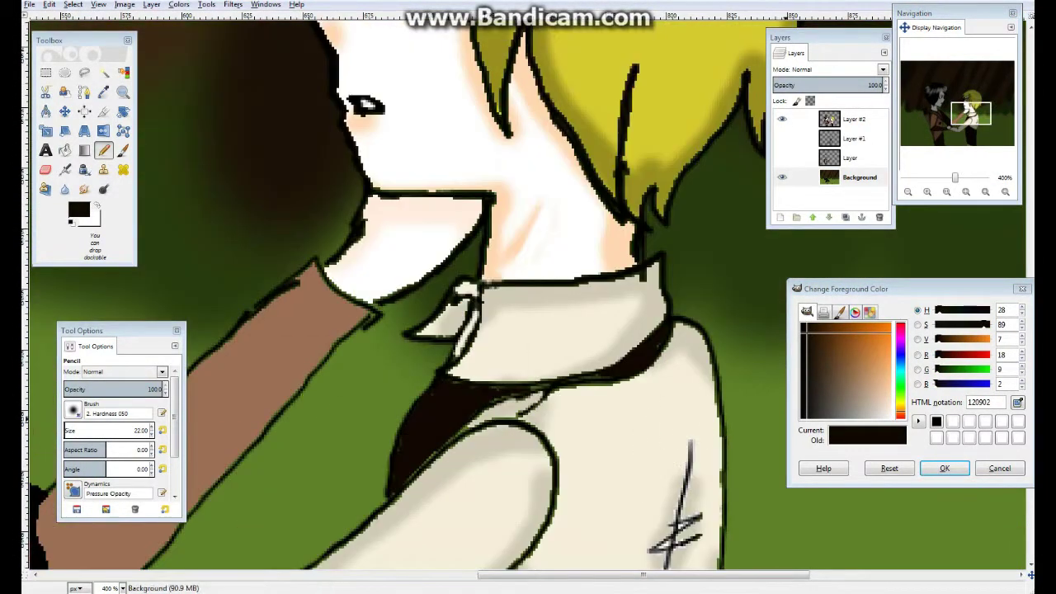
pyautogui.press('d')
pyautogui.scroll(8, 528, 441)
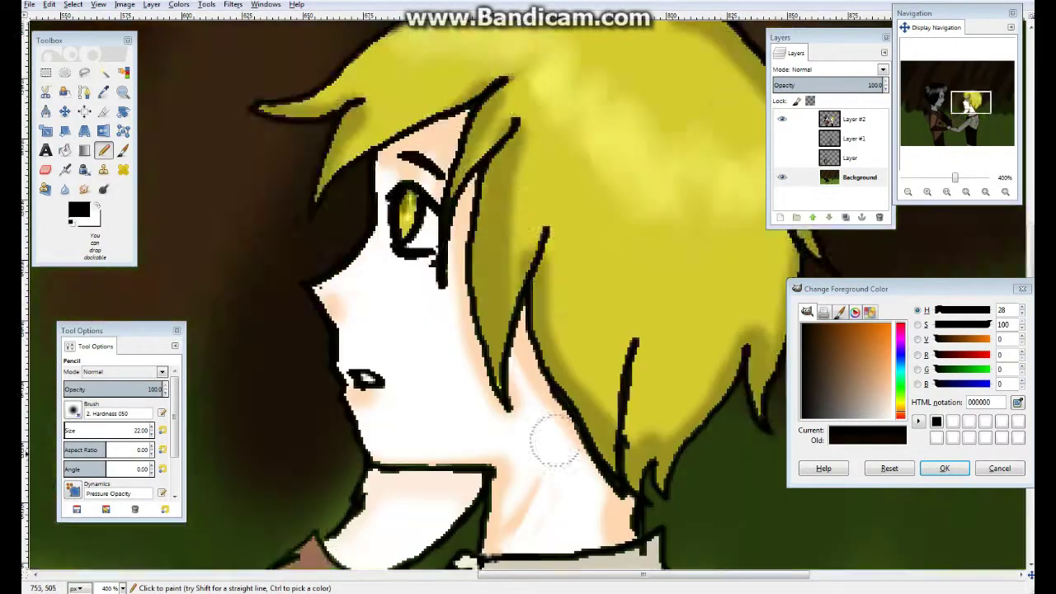
# Step: On Layer #2, touch up the blond figure's skin in front of the eye with white ffffff using the pencil at size 1
pyautogui.press('x')
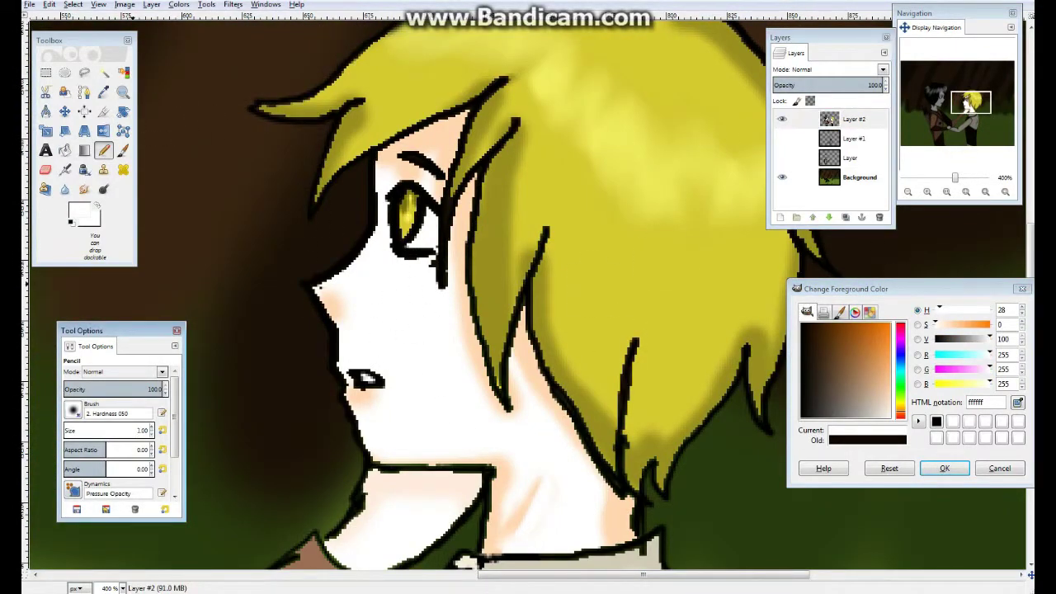
pyautogui.press('5')
pyautogui.hscroll(3, 652, 270)
pyautogui.moveTo(652, 270); pyautogui.dragTo(681, 175)
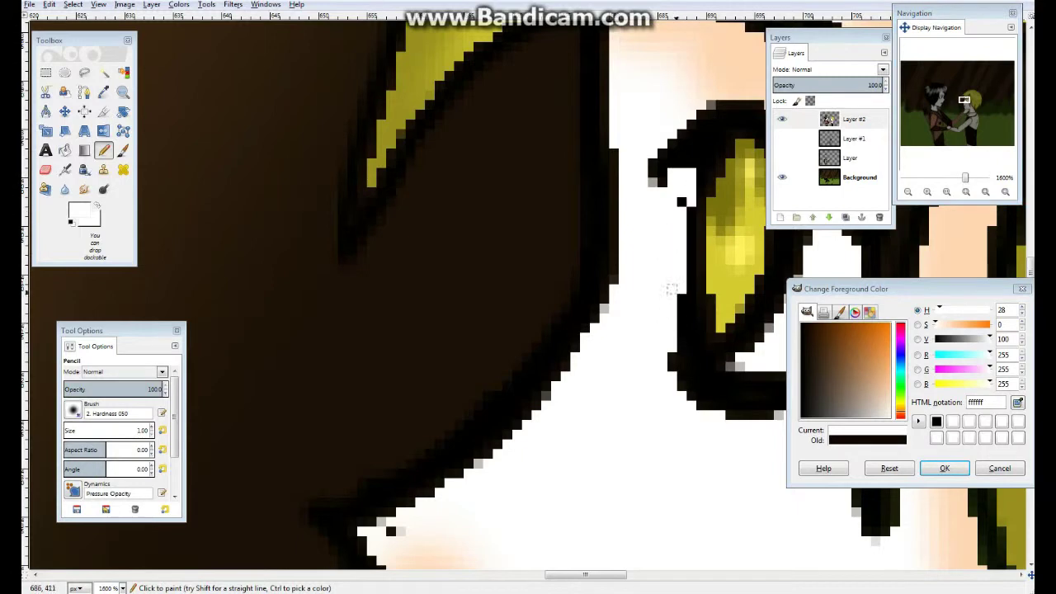
pyautogui.scroll(-4, 671, 289)
pyautogui.hotkey('shift', 'ctrl', 'j')
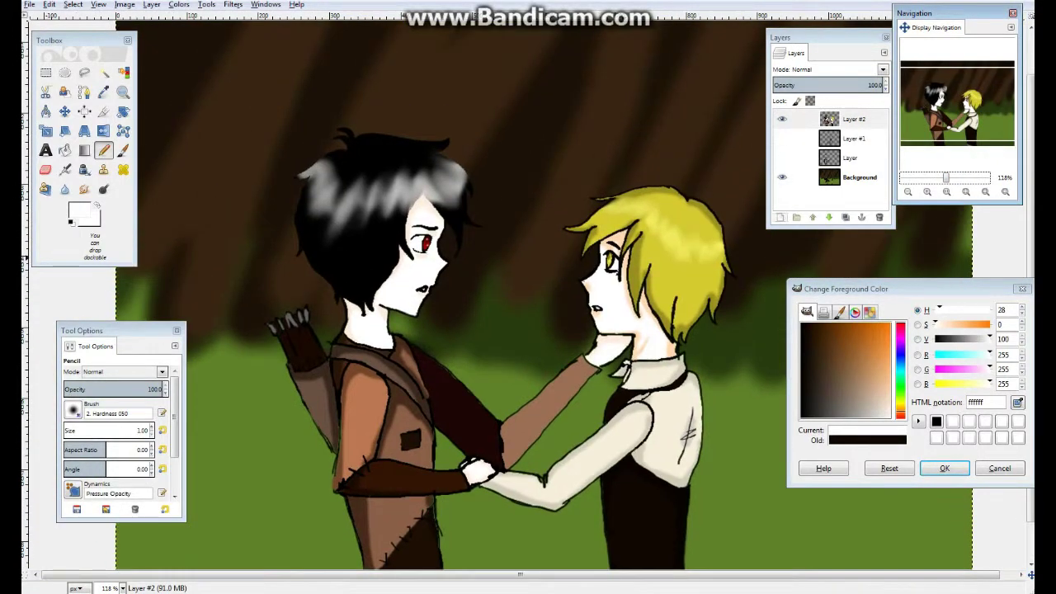
# Step: Add a new transparent layer above the figures and bucket-fill it with dark blue 050e2c
pyautogui.hotkey('shift', 'ctrl', 'n')
pyautogui.press('Return')
pyautogui.click(900, 383)
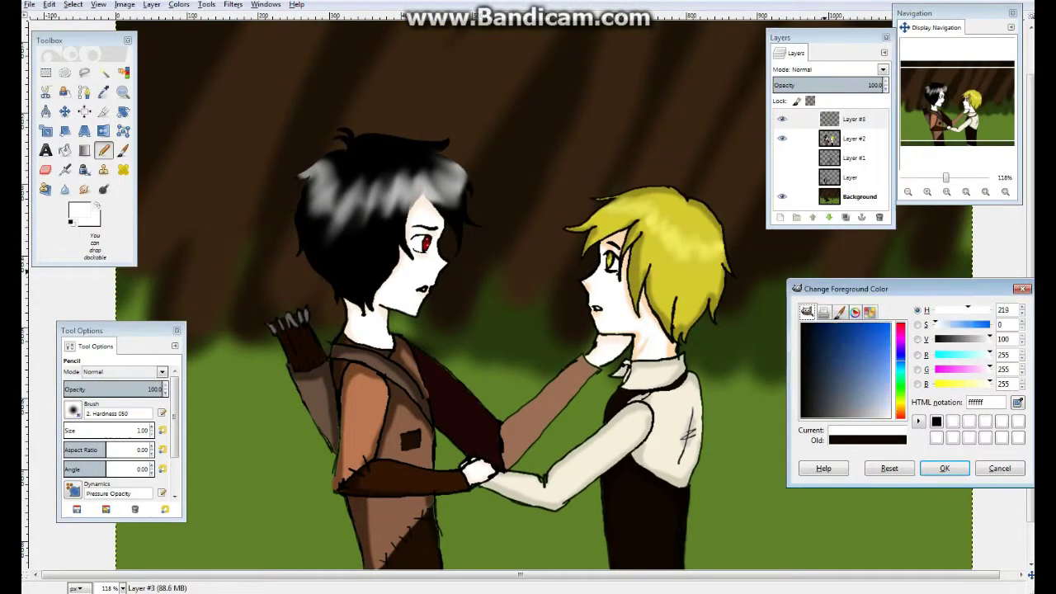
pyautogui.moveTo(813, 338); pyautogui.dragTo(818, 328)
pyautogui.hotkey('shift', 'b')
pyautogui.click(528, 298)
# Step: Add another transparent layer, fill it with black 000000, and lower its opacity to 56 and the dark blue layer's to 41
pyautogui.hotkey('shift', 'ctrl', 'n')
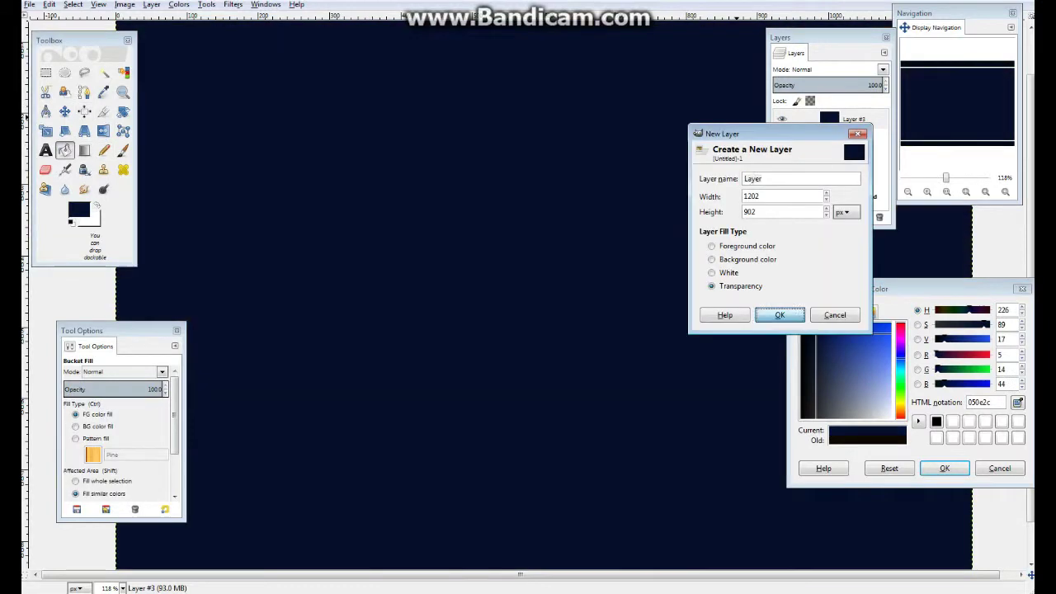
pyautogui.press('Return')
pyautogui.click(813, 416)
pyautogui.click(529, 297)
pyautogui.moveTo(862, 85); pyautogui.dragTo(858, 85)
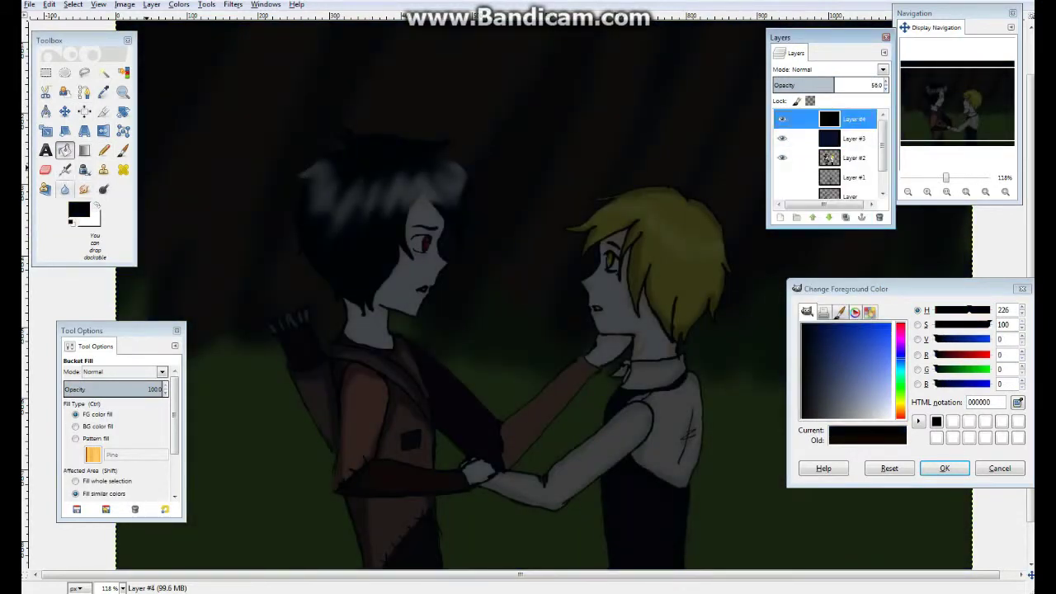
# Step: Erase the black and dark blue overlays over both figures' eyes with the eraser at size 20
pyautogui.hotkey('shift', 'e')
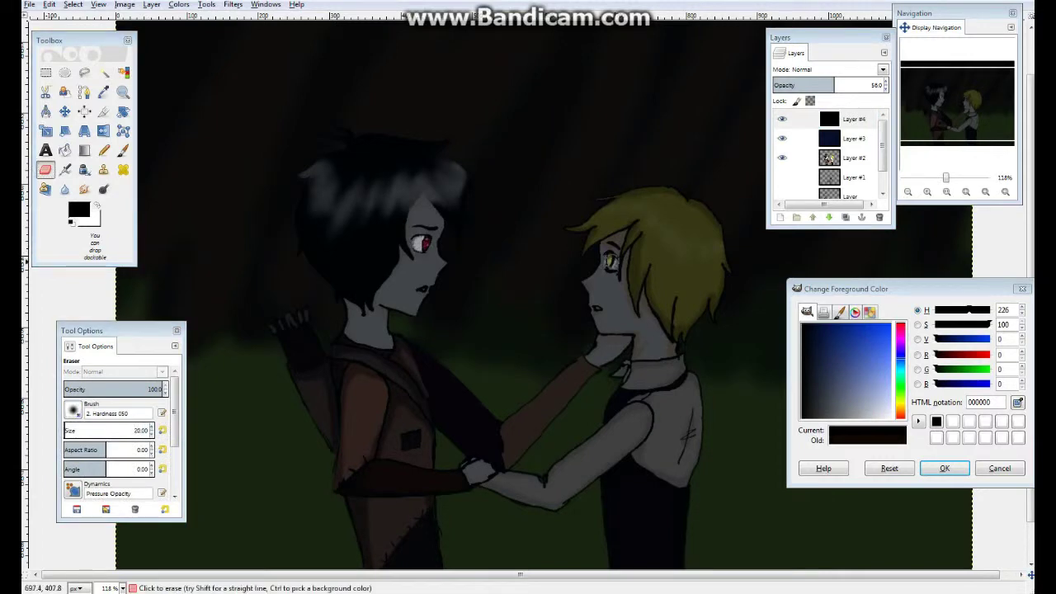
pyautogui.scroll(-2, 464, 239)
pyautogui.press('pagedown')
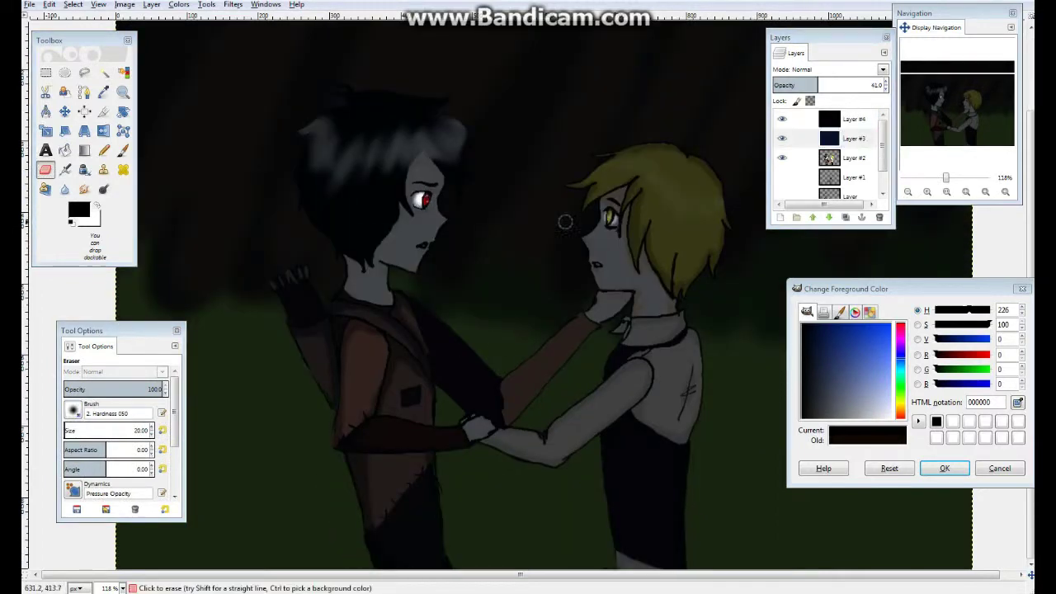
pyautogui.scroll(4, 462, 330)
# Step: Soften the black Layer #4 overlay over both figures' faces, hair, arms and clothes with the eraser at size 95 and opacity 38
pyautogui.press('pageup')
pyautogui.click(138, 388)
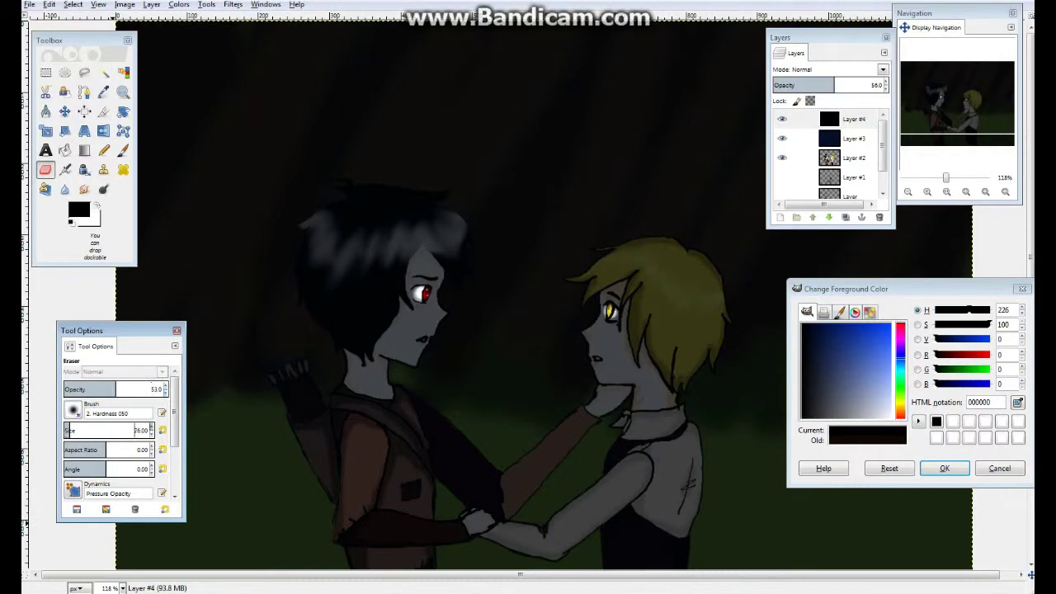
pyautogui.scroll(-2, 155, 388)
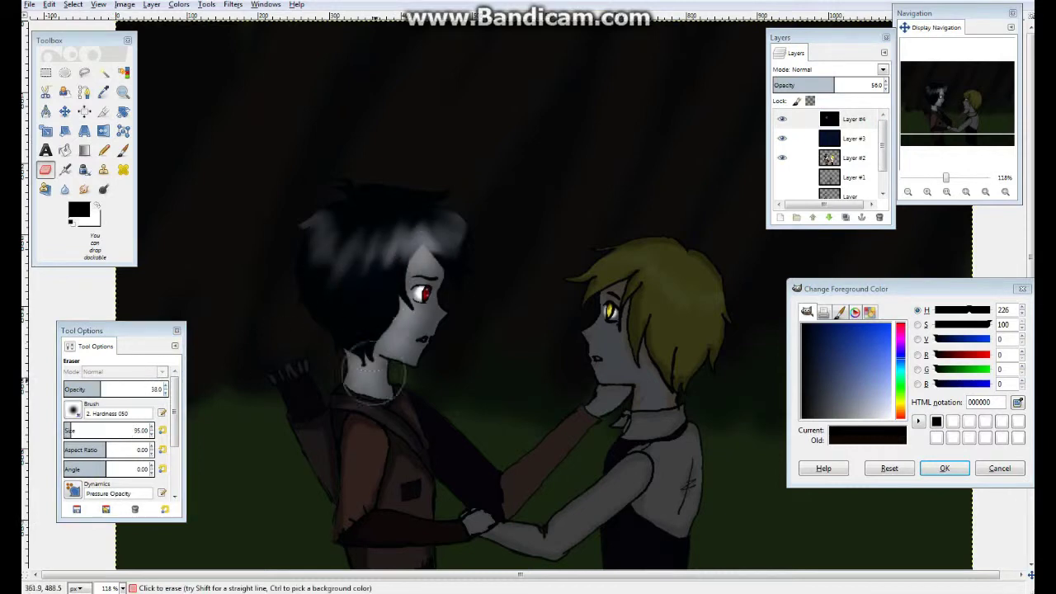
pyautogui.moveTo(612, 315)
pyautogui.mouseDown()
pyautogui.moveTo(627, 363)
pyautogui.moveTo(627, 272)
pyautogui.moveTo(685, 288)
pyautogui.mouseUp()
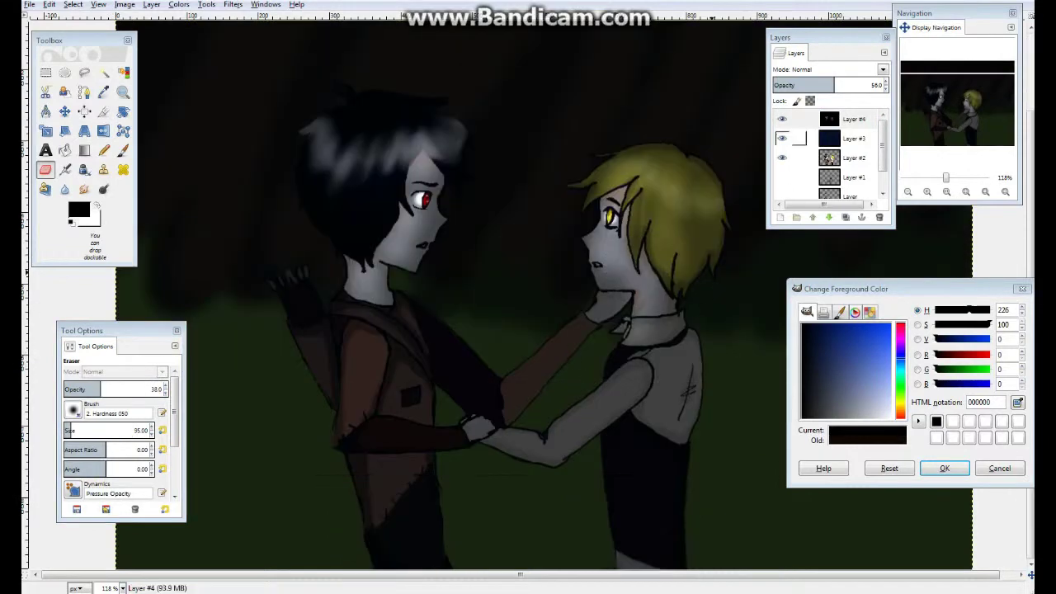
pyautogui.scroll(-3, 627, 330)
pyautogui.moveTo(495, 430)
pyautogui.mouseDown()
pyautogui.moveTo(580, 419)
pyautogui.moveTo(615, 305)
pyautogui.mouseUp()
pyautogui.moveTo(402, 309)
pyautogui.mouseDown()
pyautogui.moveTo(372, 345)
pyautogui.moveTo(439, 399)
pyautogui.mouseUp()
pyautogui.moveTo(370, 275); pyautogui.dragTo(403, 235)
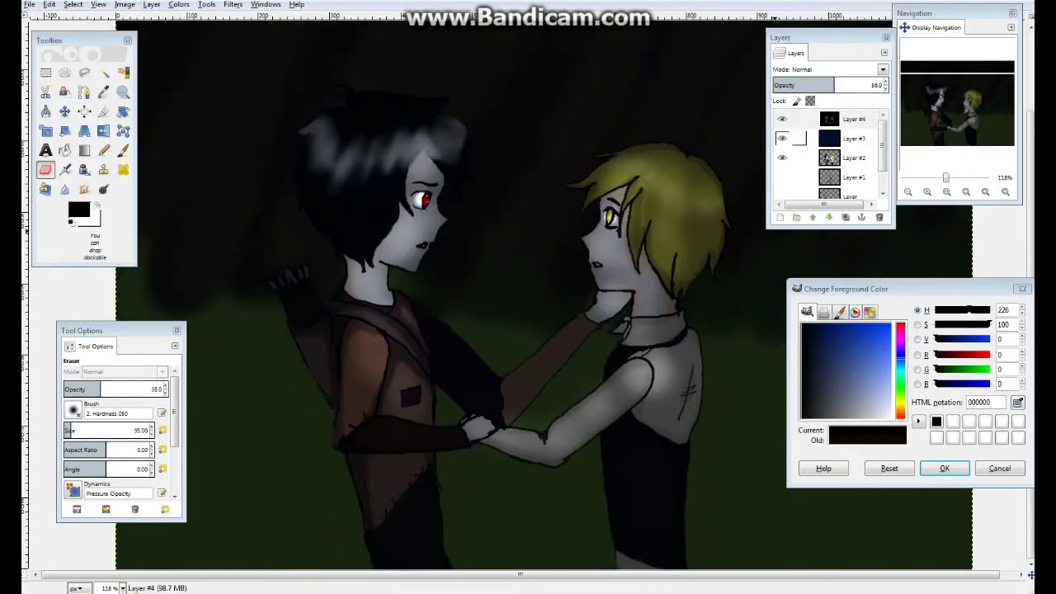
pyautogui.click(817, 85)
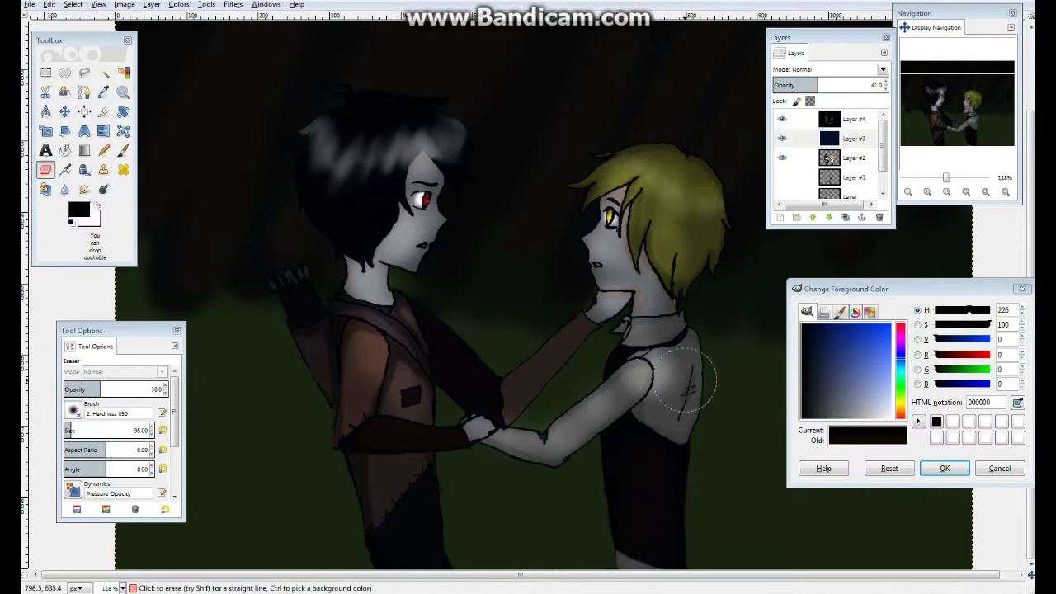
# Step: Add a new transparent layer above the overlays and set the paintbrush to pale grey-blue bec2cf at size 274
pyautogui.keyDown('ctrl'); pyautogui.click(729, 376); pyautogui.keyUp('ctrl')
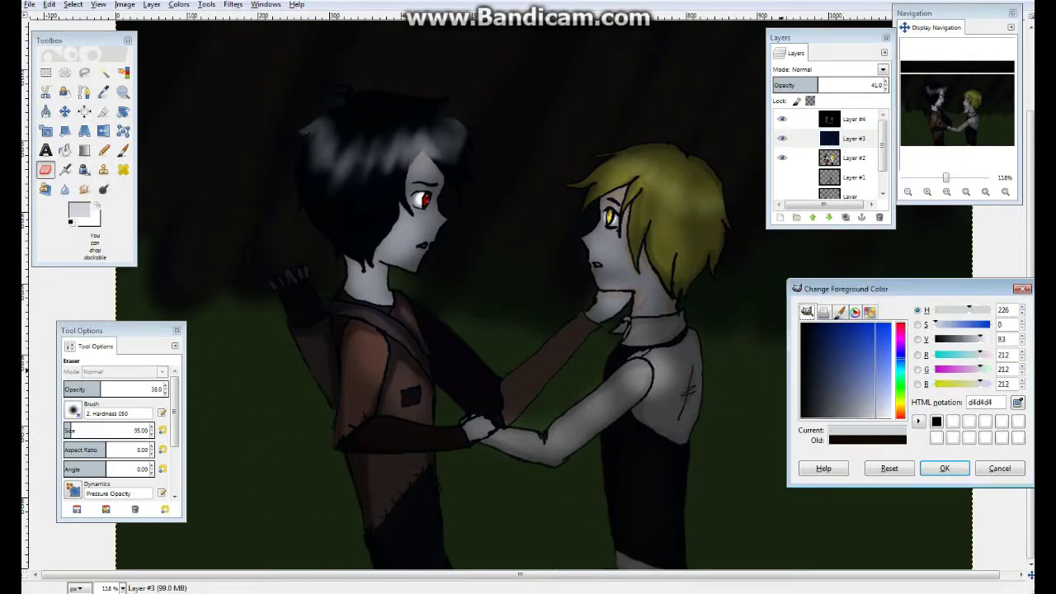
pyautogui.click(780, 217)
pyautogui.click(792, 316)
pyautogui.click(811, 217)
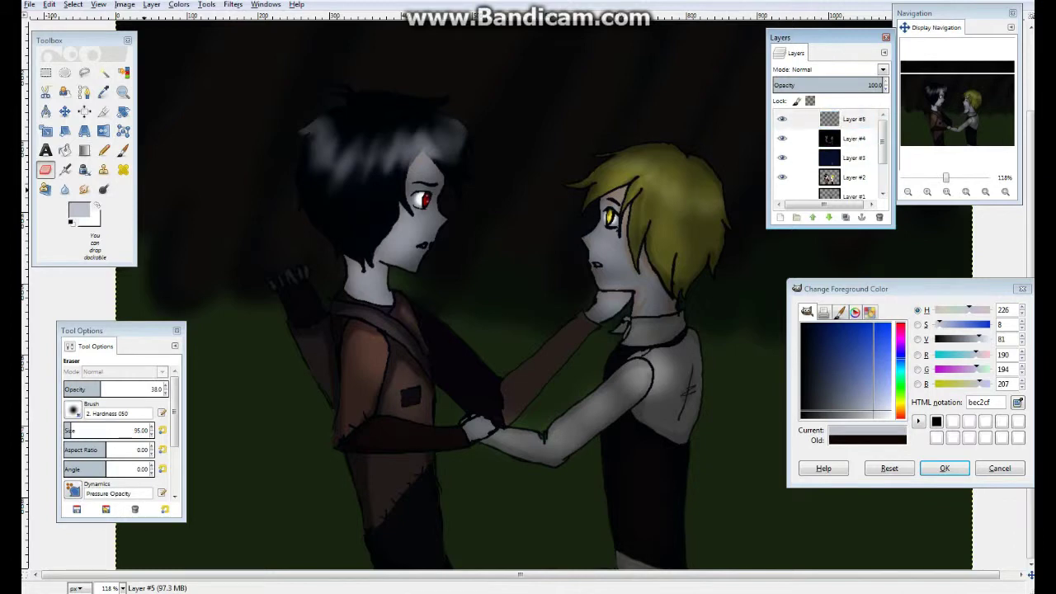
pyautogui.click(122, 150)
pyautogui.moveTo(116, 430); pyautogui.dragTo(145, 430)
# Step: Paint broad diagonal light beams across the scene on Layer #5 and lower the layer's opacity to 11
pyautogui.scroll(-2, 718, 141)
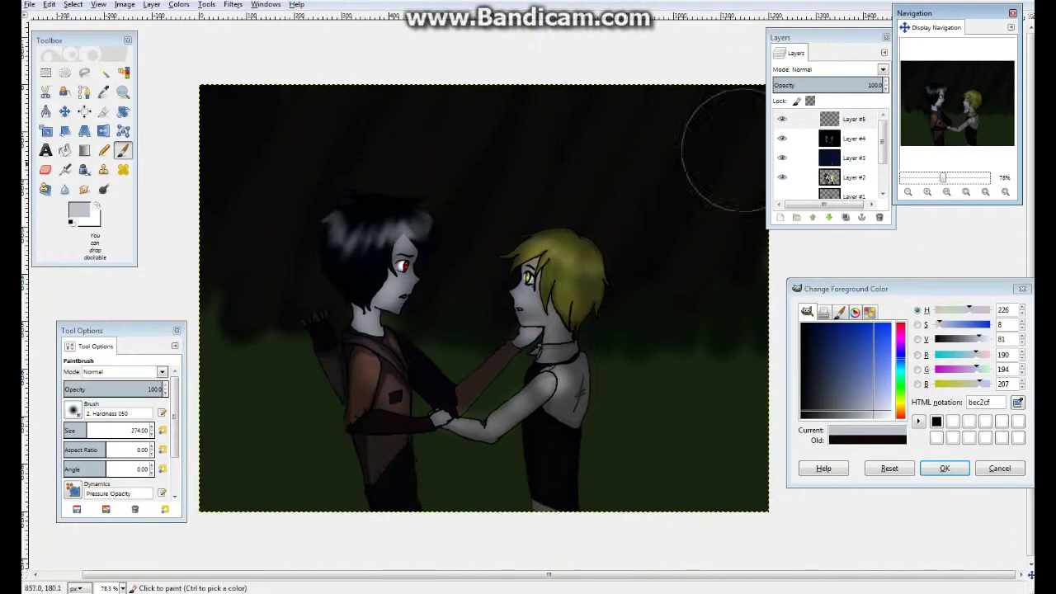
pyautogui.moveTo(495, 508)
pyautogui.mouseDown()
pyautogui.moveTo(259, 107)
pyautogui.moveTo(924, 509)
pyautogui.mouseUp()
pyautogui.click(384, 245)
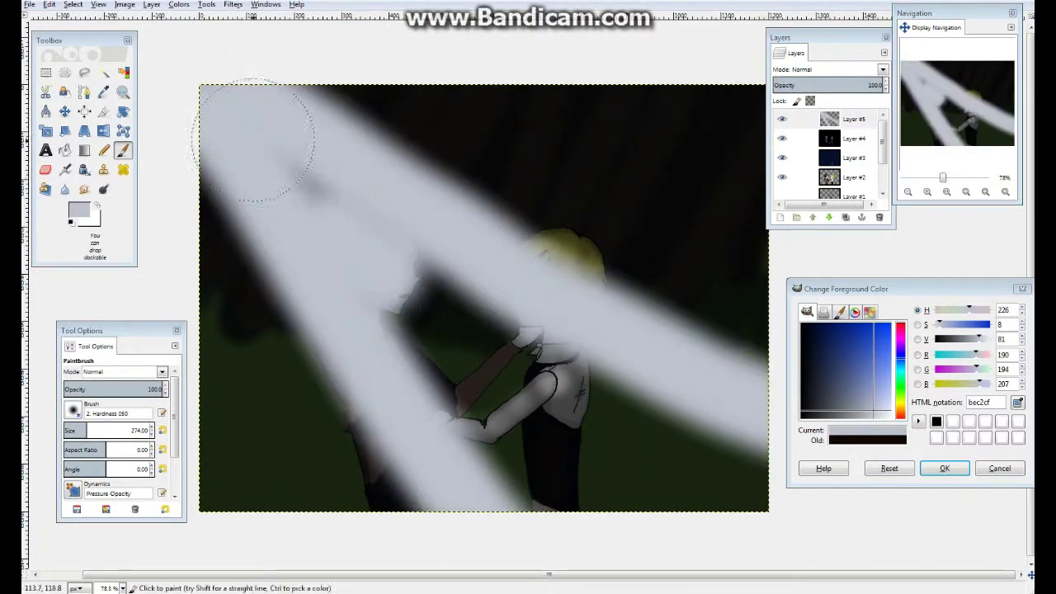
pyautogui.moveTo(254, 140)
pyautogui.mouseDown()
pyautogui.moveTo(455, 507)
pyautogui.moveTo(424, 341)
pyautogui.moveTo(512, 248)
pyautogui.mouseUp()
pyautogui.click(839, 85)
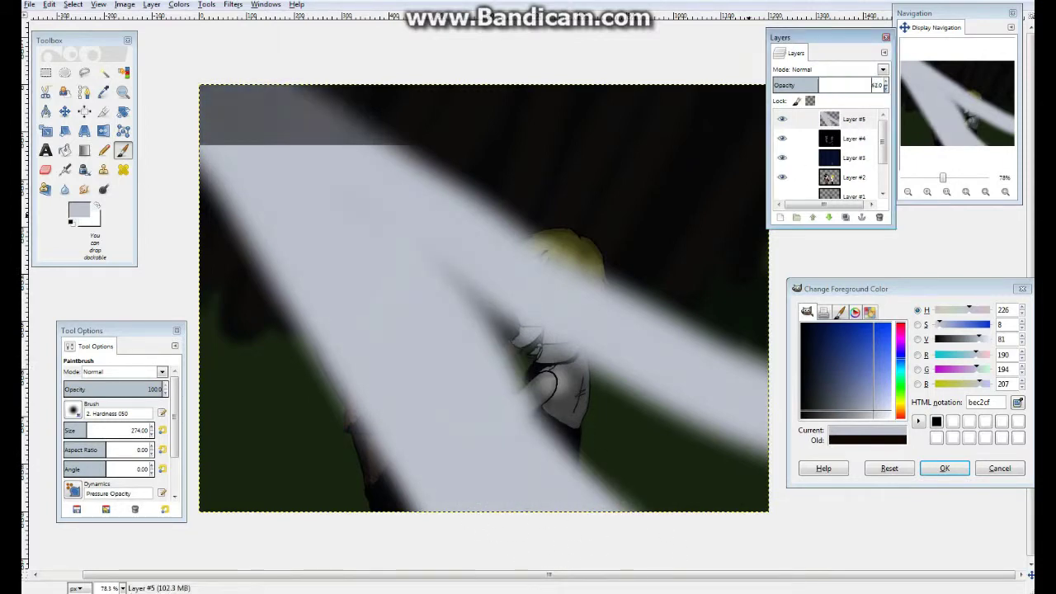
pyautogui.moveTo(839, 85); pyautogui.dragTo(786, 85)
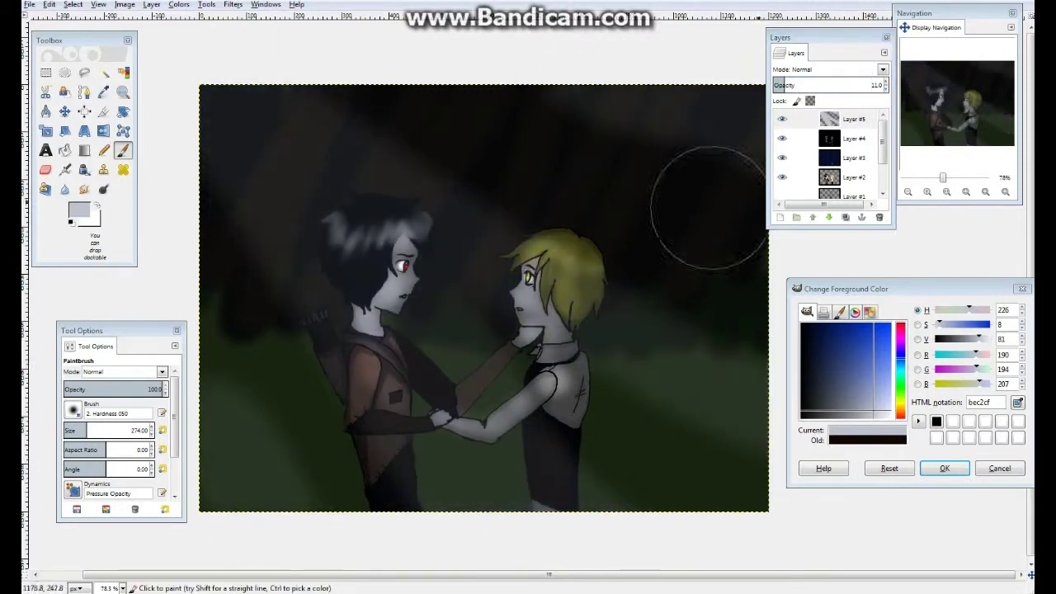
# Step: Erase the black Layer #4 along the light beams at size 274 and opacity 38, and raise that layer's opacity to 76
pyautogui.click(854, 138)
pyautogui.click(46, 169)
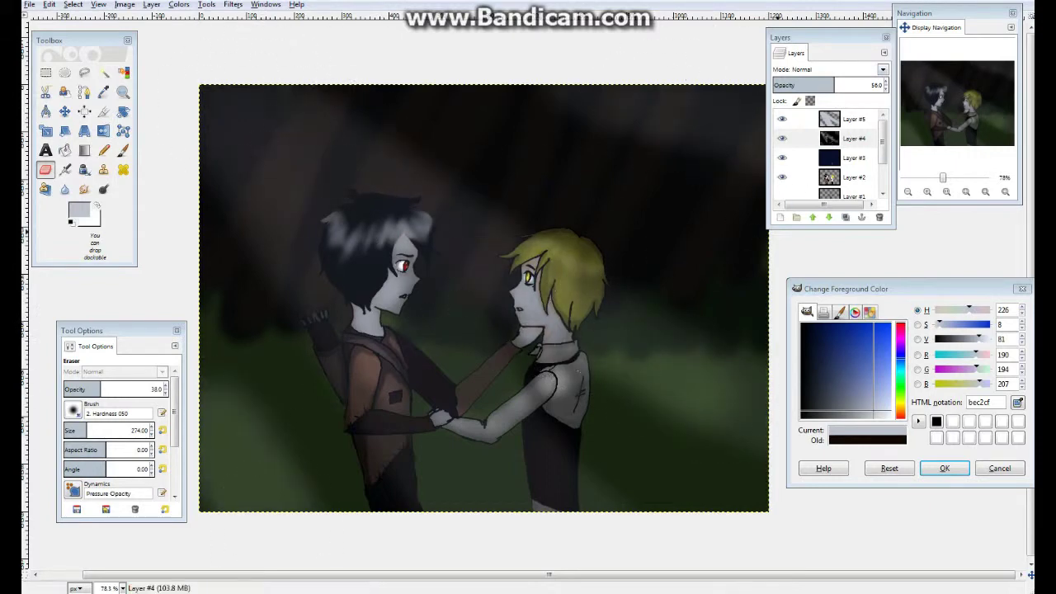
pyautogui.click(839, 85)
pyautogui.click(854, 157)
pyautogui.click(854, 119)
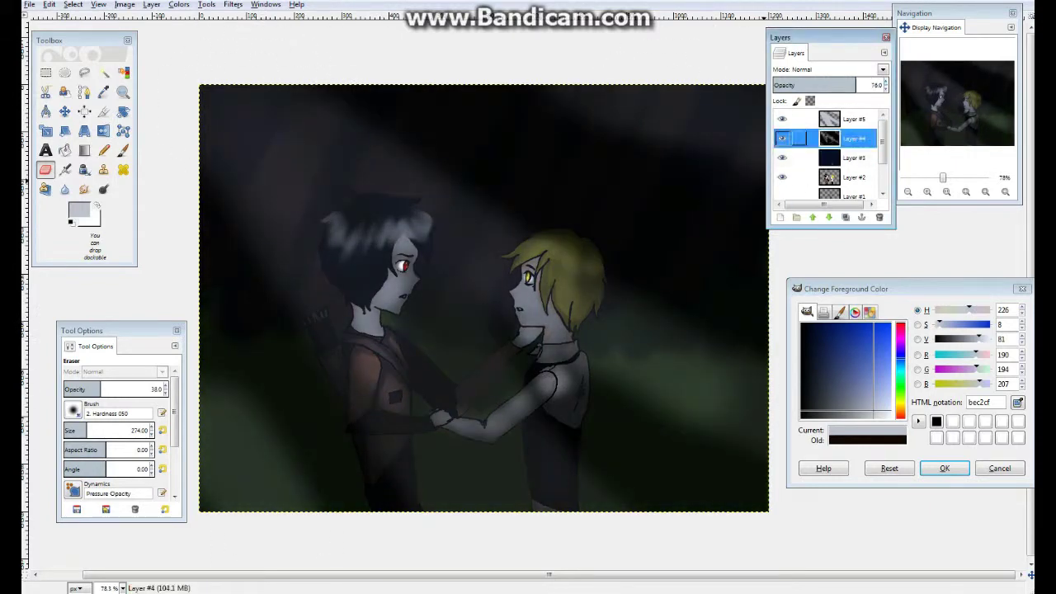
pyautogui.click(785, 85)
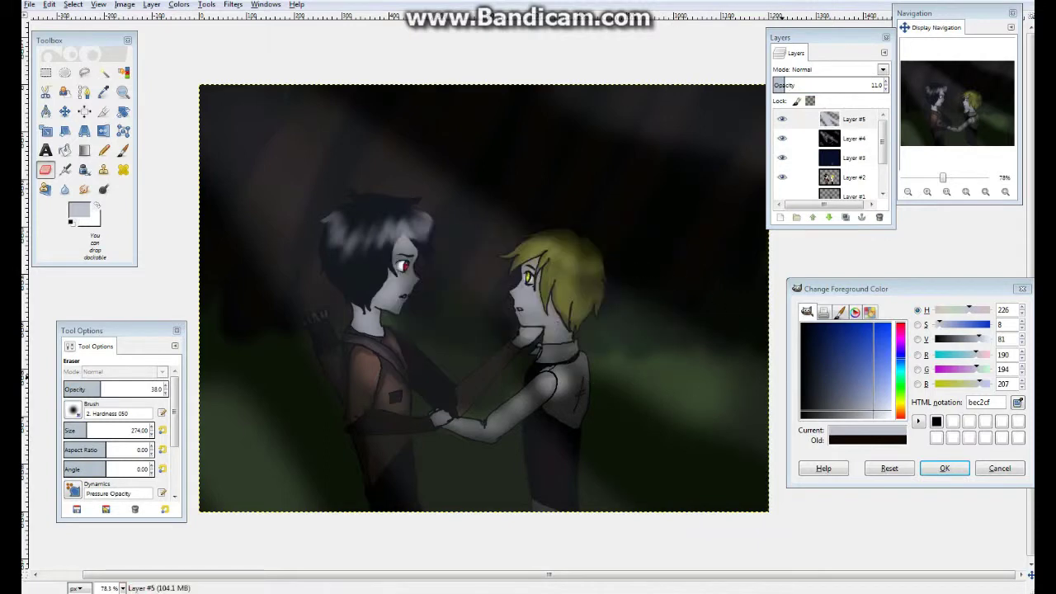
pyautogui.click(104, 149)
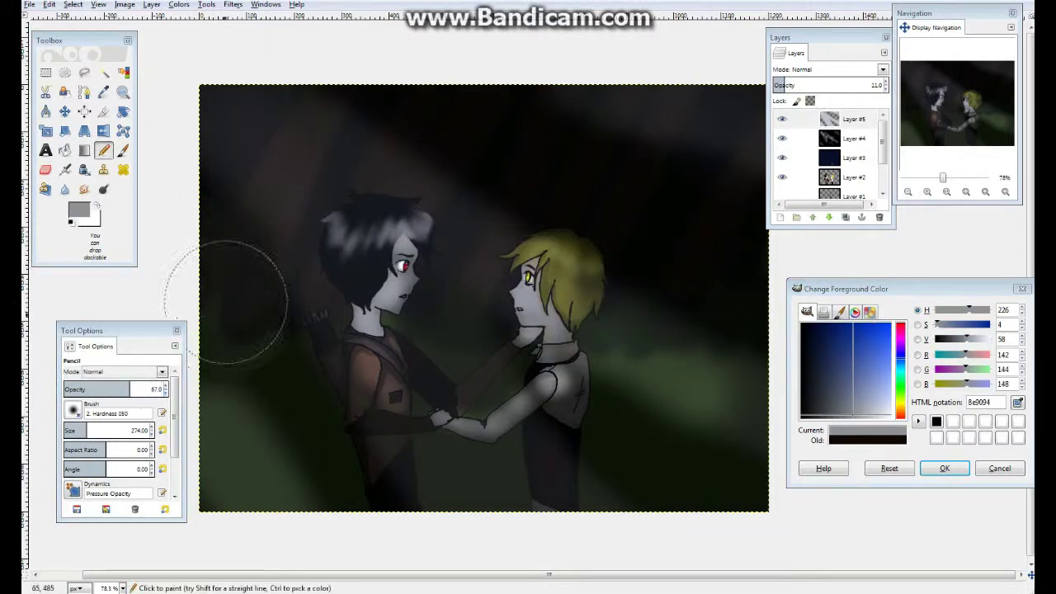
pyautogui.click(49, 4)
pyautogui.press('Escape')
pyautogui.hotkey('shift', 'd')
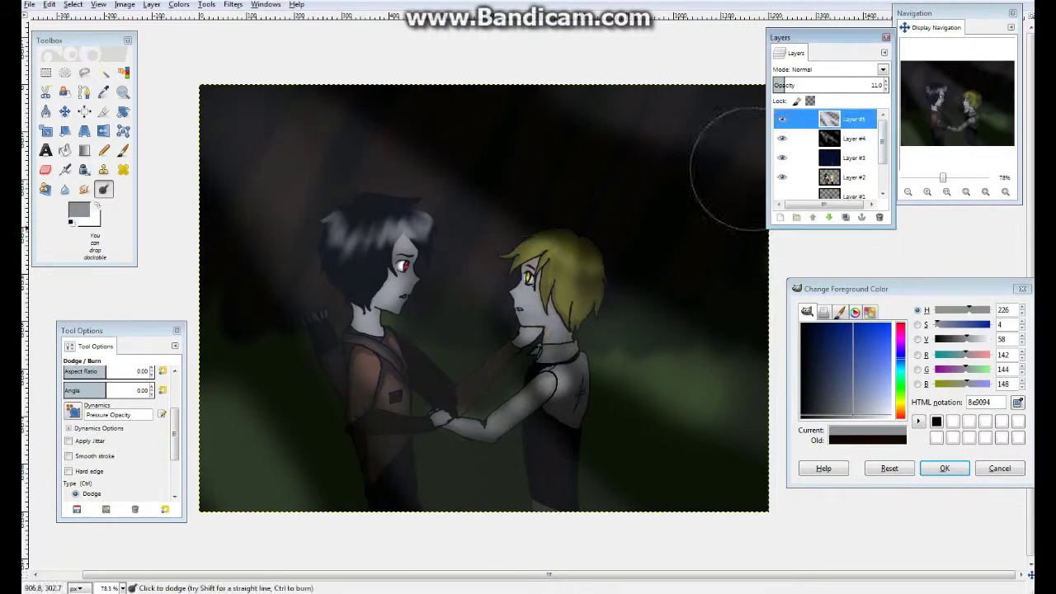
# Step: Hide the light-beam and dark overlay layers to compare the scene without them, and show them again
pyautogui.click(782, 119)
pyautogui.click(782, 138)
pyautogui.click(782, 138)
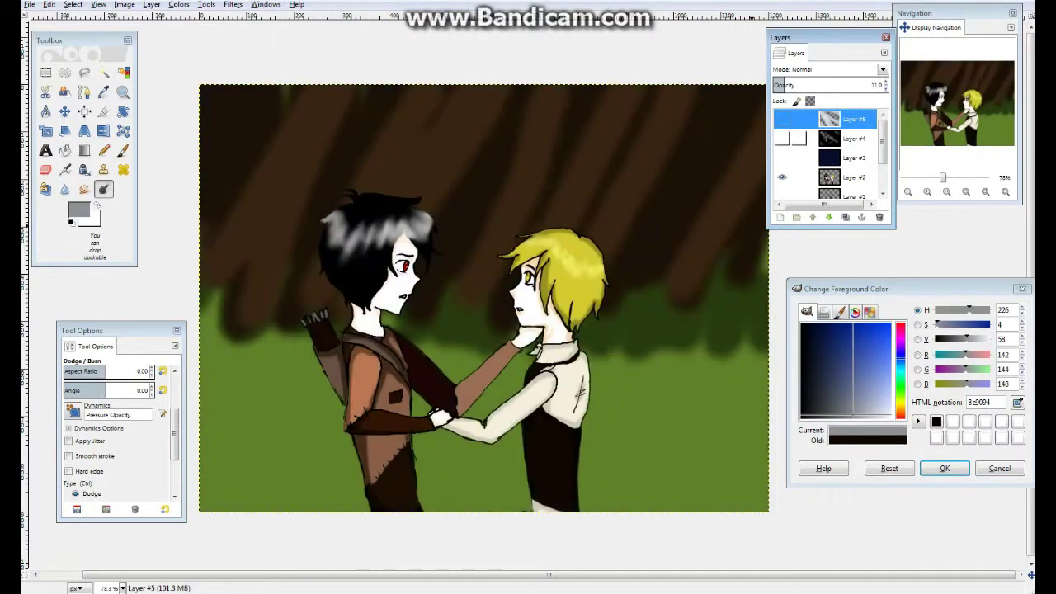
pyautogui.click(782, 119)
# Step: Try erasing the dark blue Layer #3 overlay around the dark-haired figure with the large eraser
pyautogui.click(850, 157)
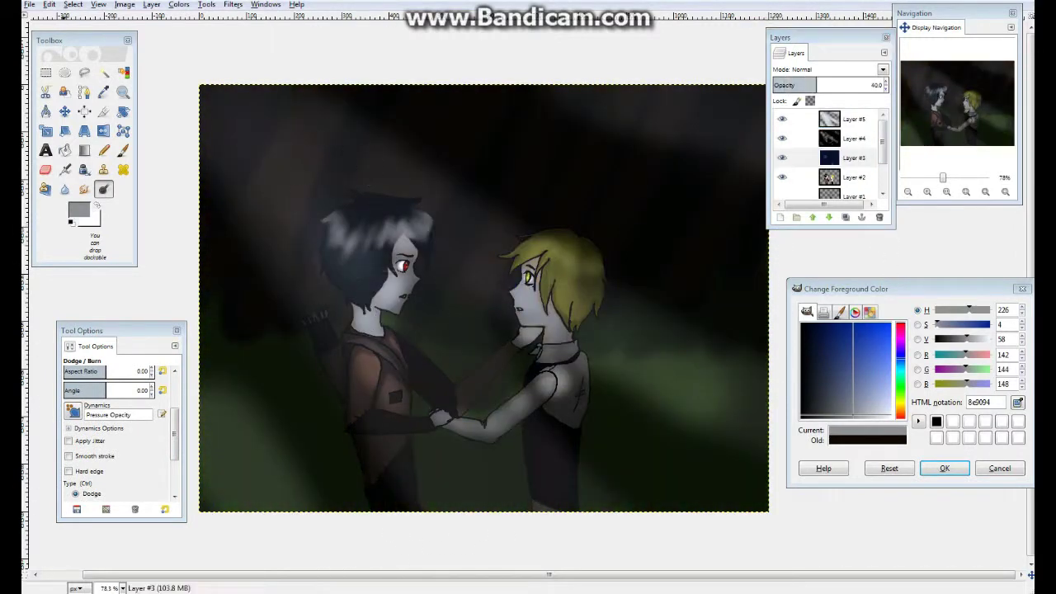
pyautogui.hotkey('alt', 'e')
pyautogui.press('Escape')
pyautogui.hotkey('shift', 'e')
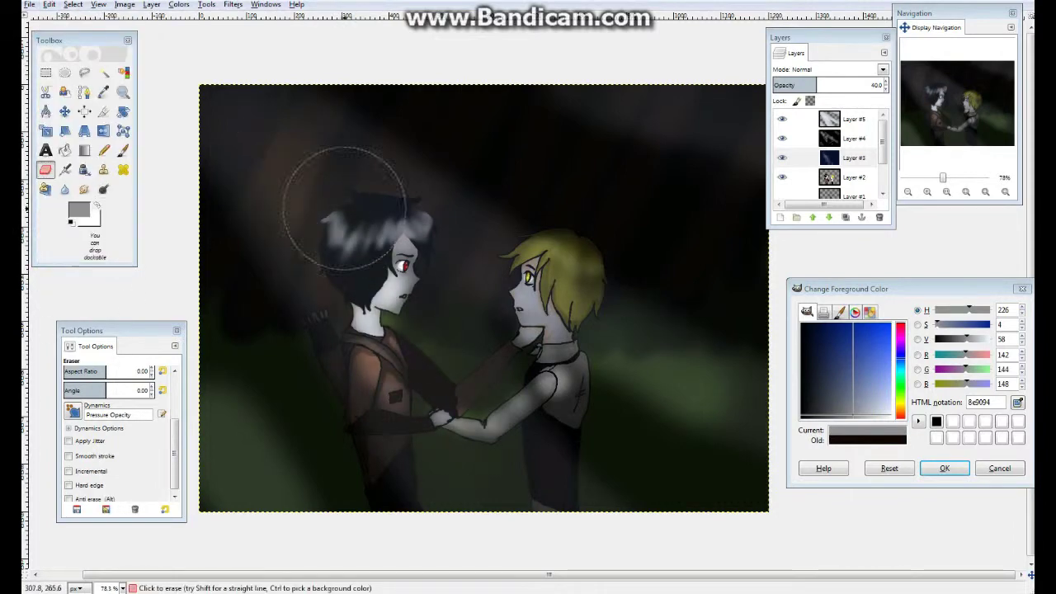
pyautogui.click(49, 4)
pyautogui.press('Escape')
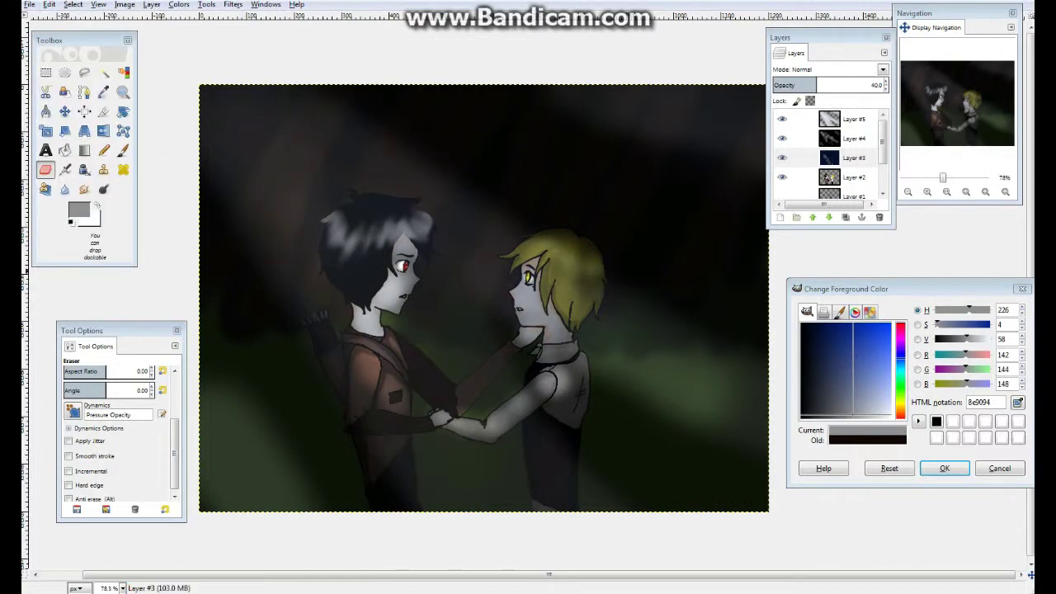
pyautogui.hotkey('ctrl', 'z')
pyautogui.hotkey('ctrl', 'z')
pyautogui.hotkey('ctrl', 'z')
pyautogui.hotkey('ctrl', 'z')
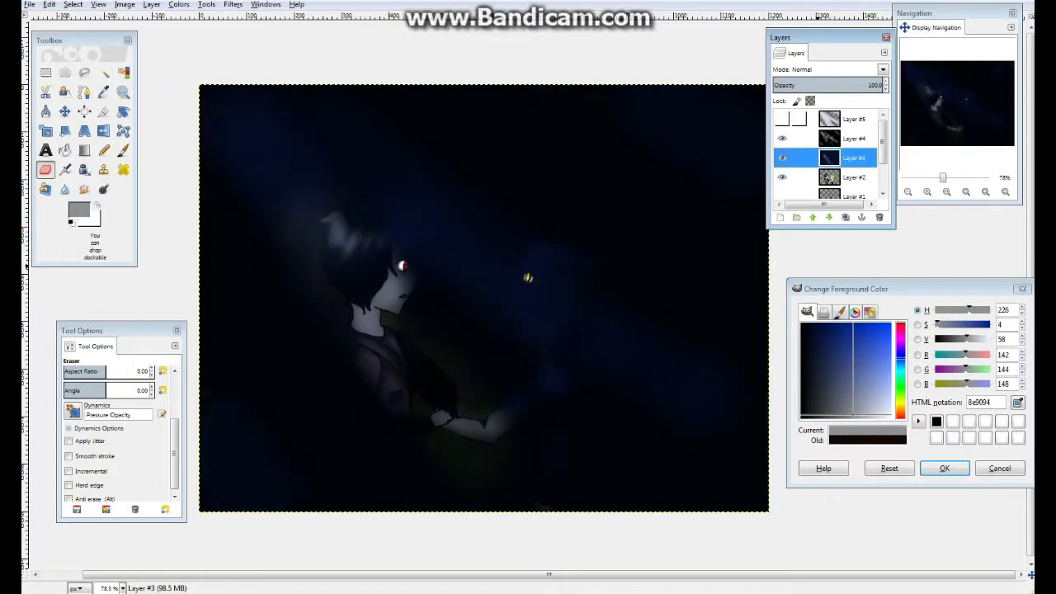
# Step: Paint over the erased eye areas of both figures on Layer #3 with dark blue 010719
pyautogui.click(810, 326)
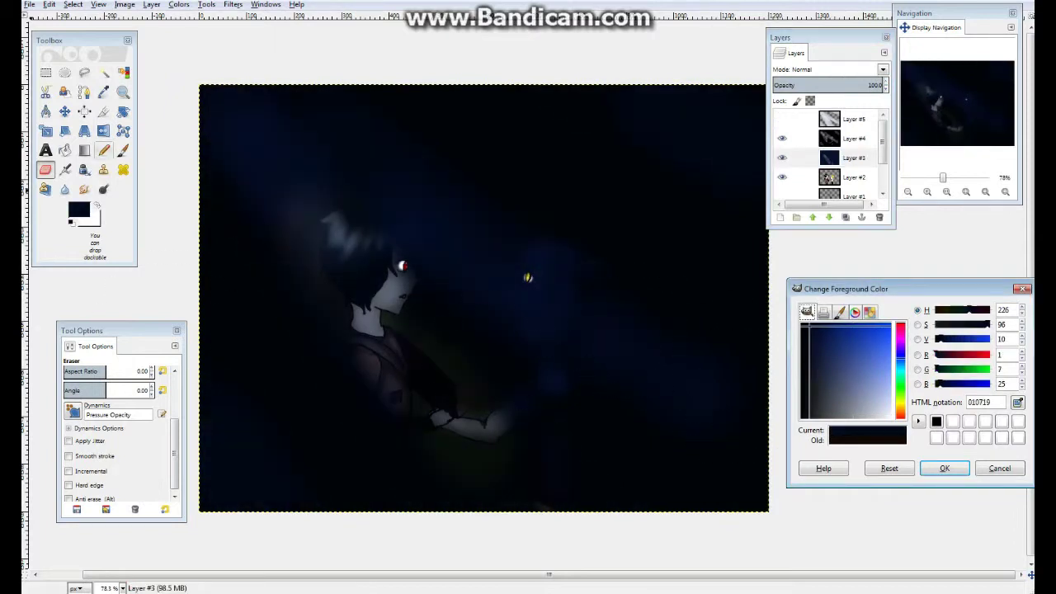
pyautogui.press('p')
pyautogui.click(475, 263)
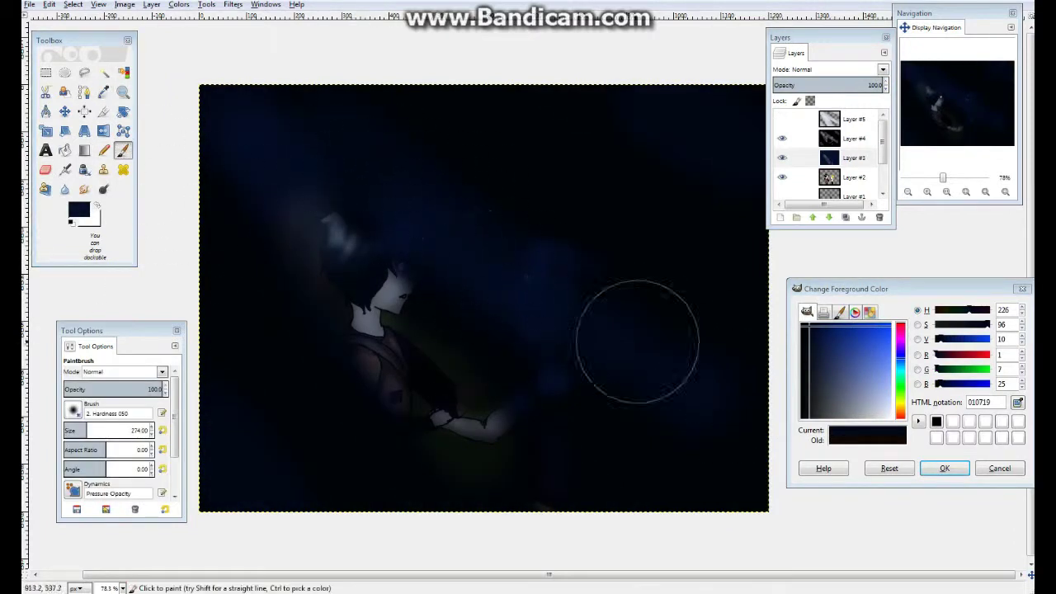
# Step: Sample dark blue 050e2c and repaint the erased areas of Layer #3 solid with the pencil at size 274 and opacity 100
pyautogui.press('o')
pyautogui.click(544, 273)
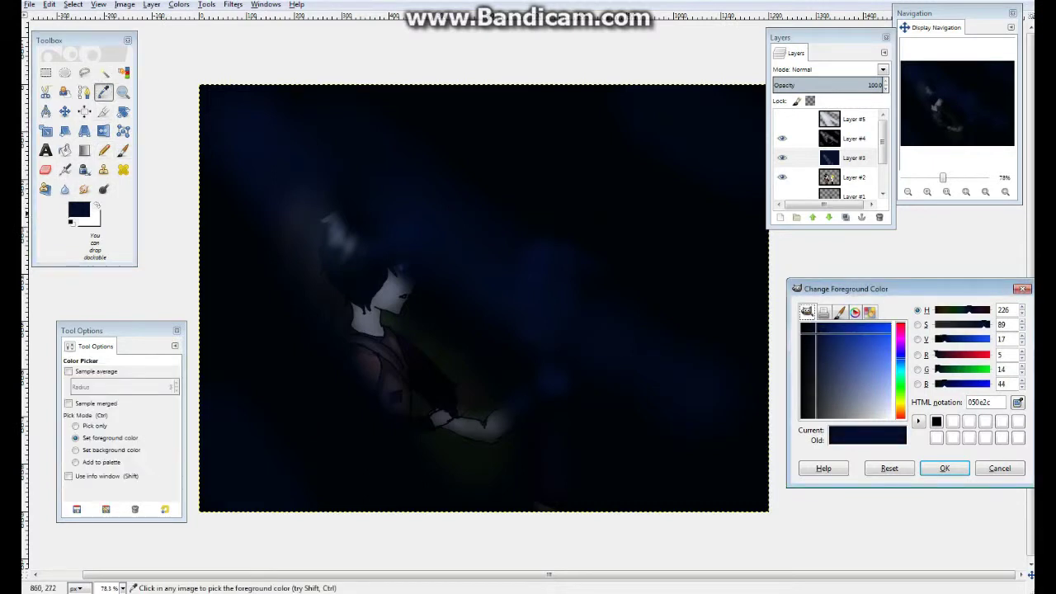
pyautogui.click(104, 150)
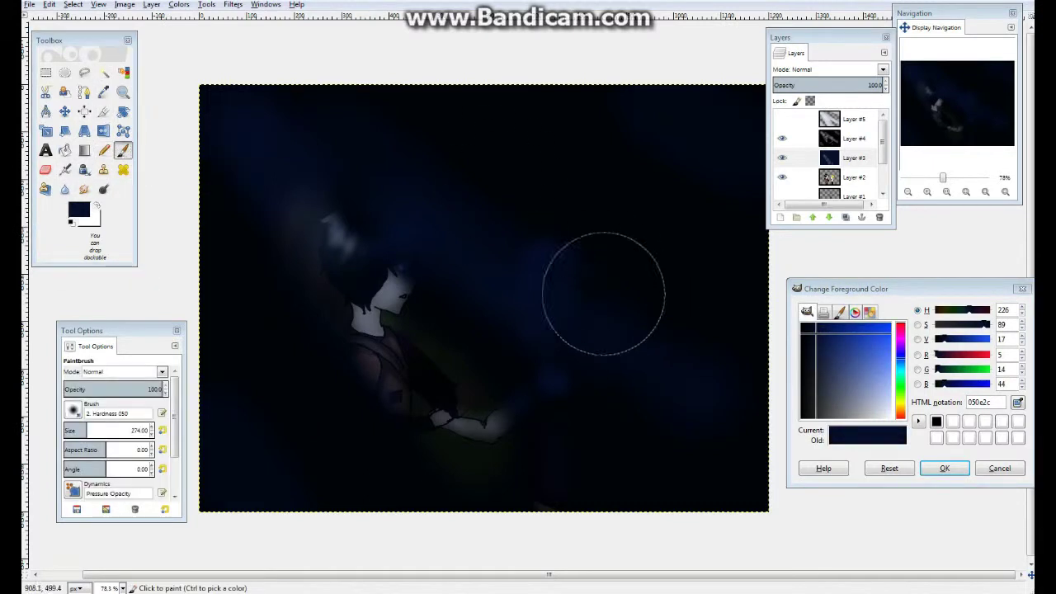
pyautogui.click(72, 4)
pyautogui.moveTo(382, 302)
pyautogui.mouseDown()
pyautogui.moveTo(366, 271)
pyautogui.moveTo(264, 330)
pyautogui.mouseUp()
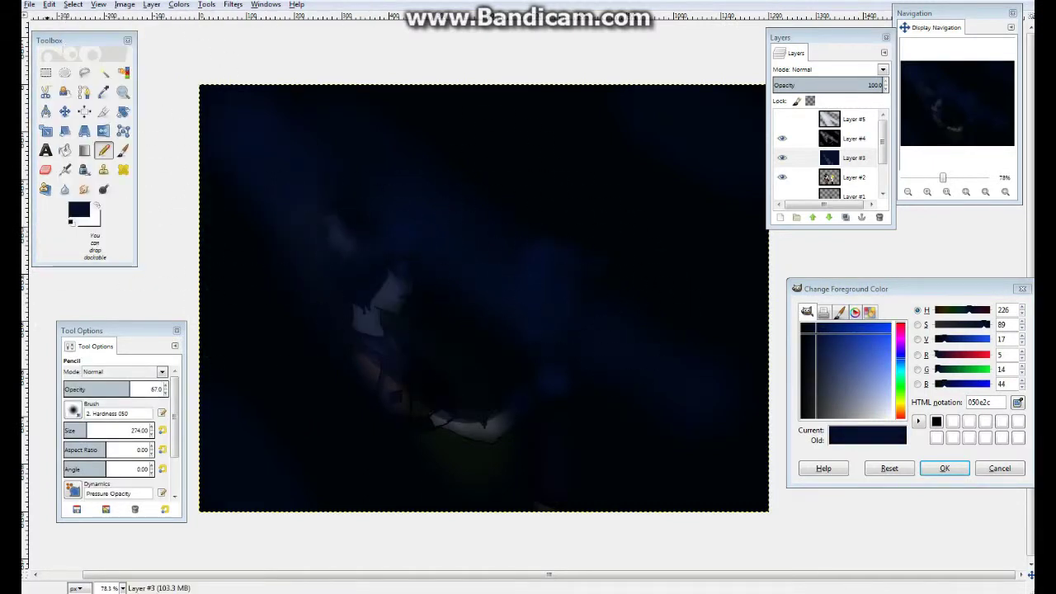
pyautogui.hotkey('ctrl', 'z')
pyautogui.click(48, 4)
pyautogui.press('Escape')
pyautogui.moveTo(132, 389); pyautogui.dragTo(169, 389)
pyautogui.moveTo(284, 248); pyautogui.dragTo(350, 322)
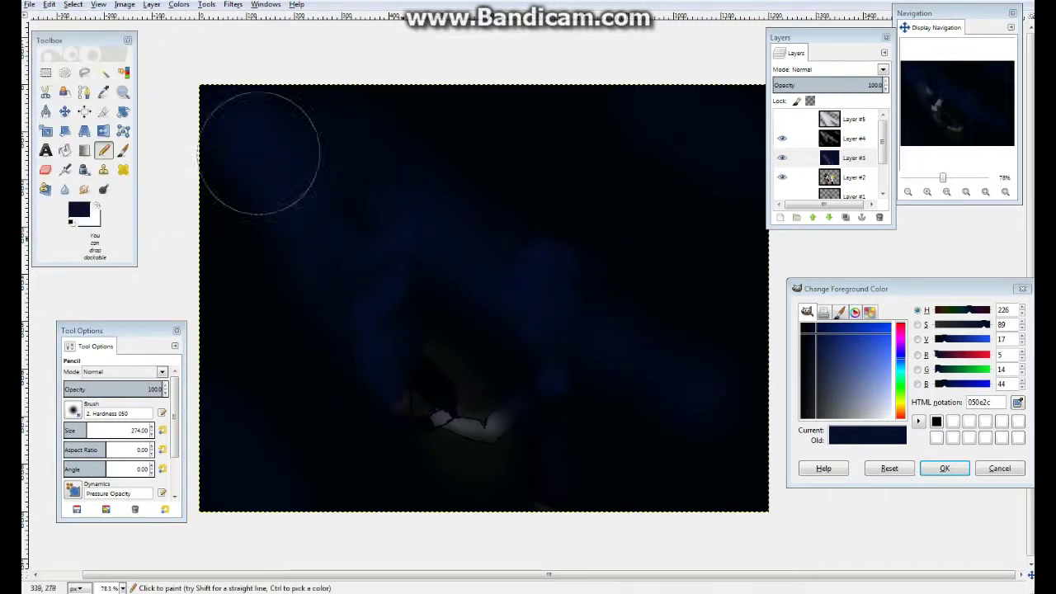
pyautogui.moveTo(466, 457); pyautogui.dragTo(466, 487)
pyautogui.click(783, 138)
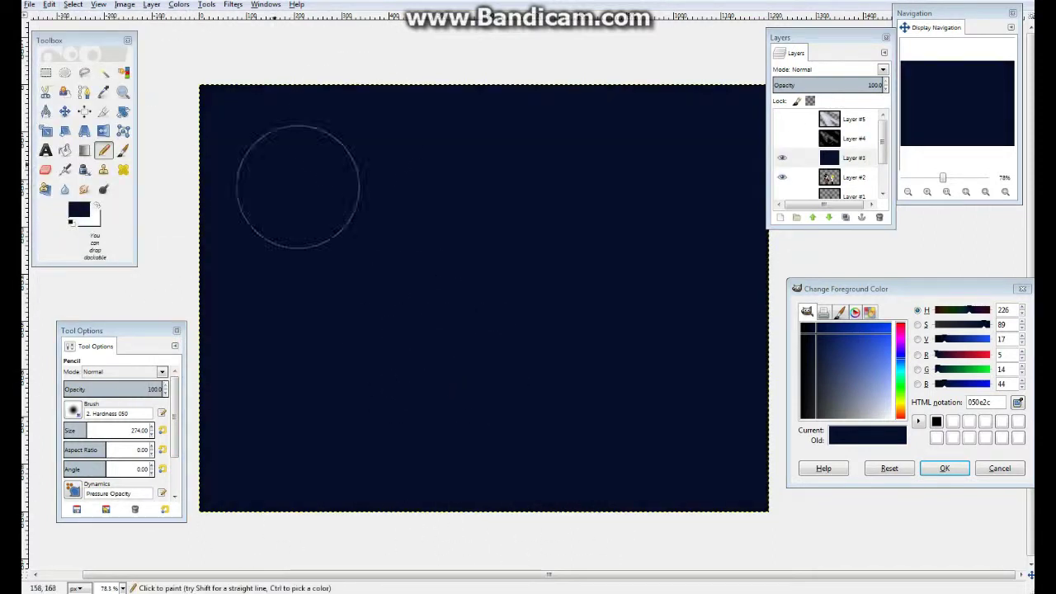
# Step: Bucket-fill Layer #3 with 00030d, replace it with dark blue 010922 at layer opacity 69, and show Layers #4 and #5
pyautogui.click(805, 325)
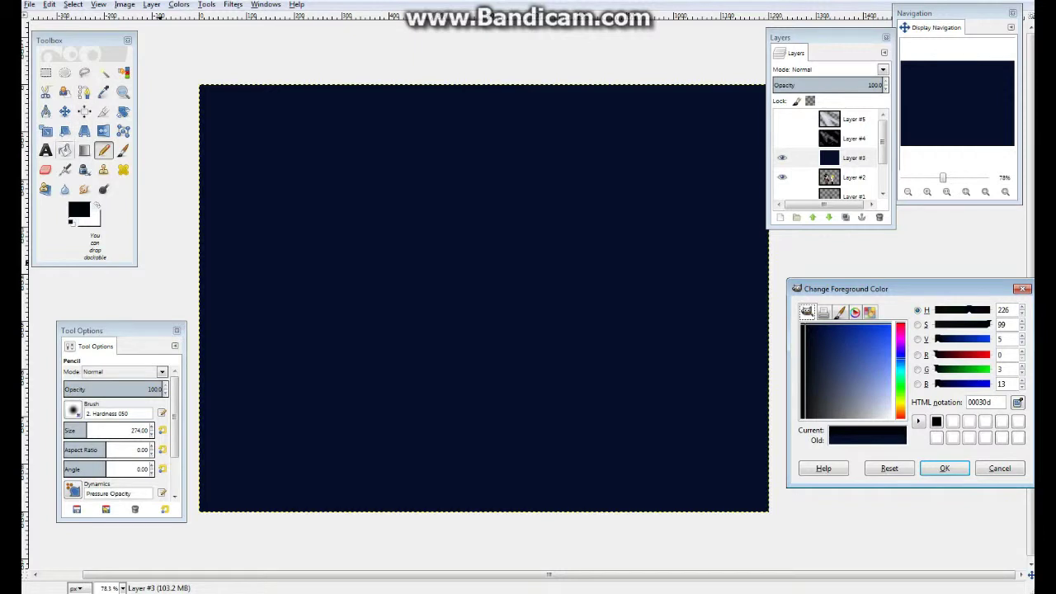
pyautogui.hotkey('shift', 'b')
pyautogui.click(483, 297)
pyautogui.moveTo(874, 85); pyautogui.dragTo(839, 85)
pyautogui.click(782, 137)
pyautogui.click(782, 119)
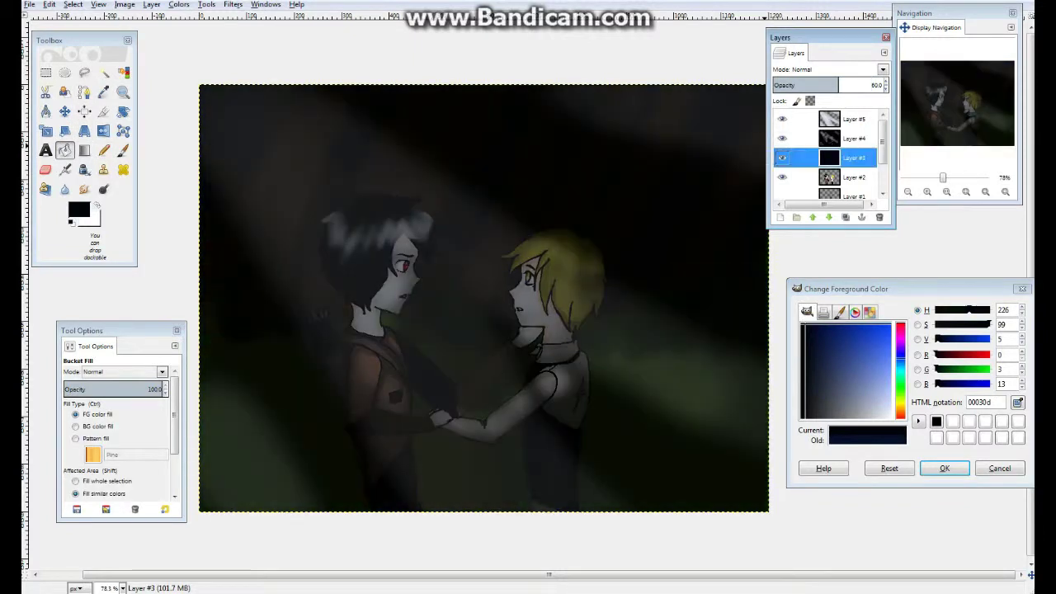
pyautogui.click(816, 337)
pyautogui.click(45, 170)
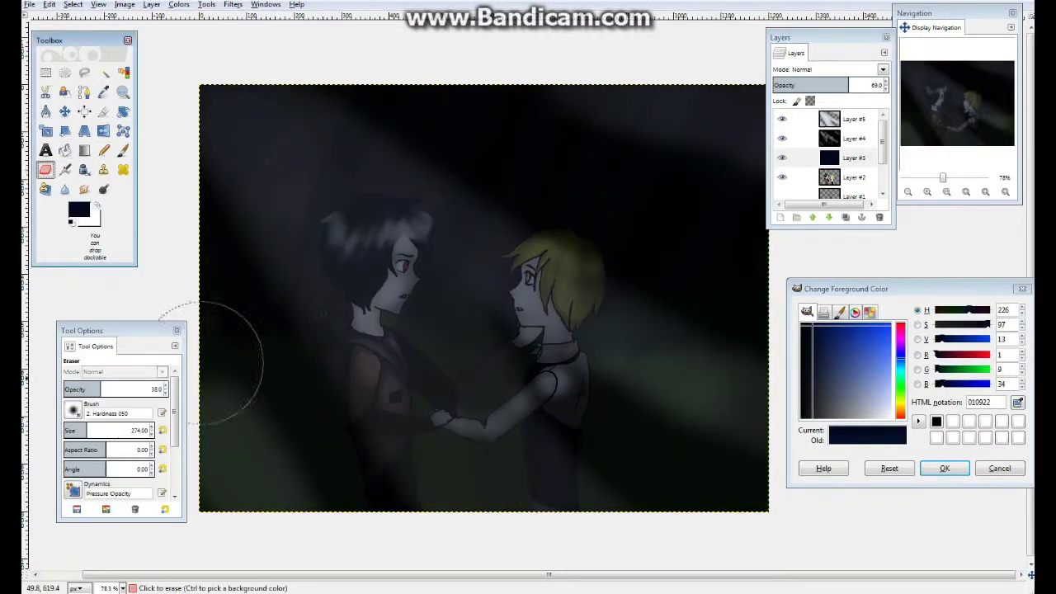
pyautogui.moveTo(223, 341)
pyautogui.mouseDown()
pyautogui.moveTo(294, 189)
pyautogui.moveTo(462, 425)
pyautogui.mouseUp()
pyautogui.click(49, 4)
pyautogui.press('Escape')
# Step: Set Layer #3's opacity to 65 and erase it over both figures' eyes with the eraser at size 15.17 and opacity 100
pyautogui.moveTo(101, 388); pyautogui.dragTo(166, 389)
pyautogui.click(854, 119)
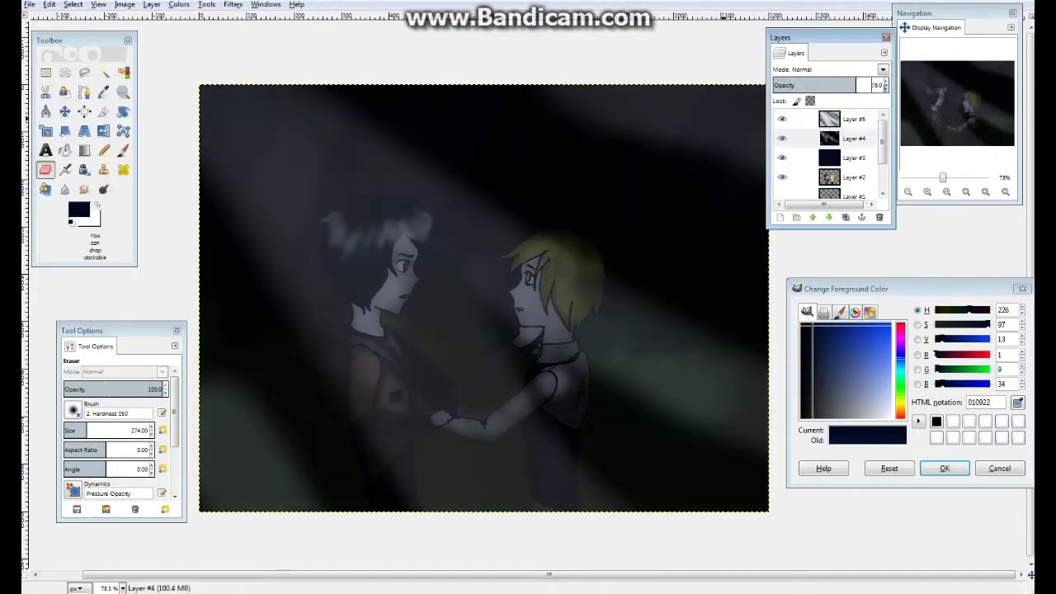
pyautogui.click(854, 157)
pyautogui.moveTo(849, 85); pyautogui.dragTo(845, 85)
pyautogui.click(151, 433)
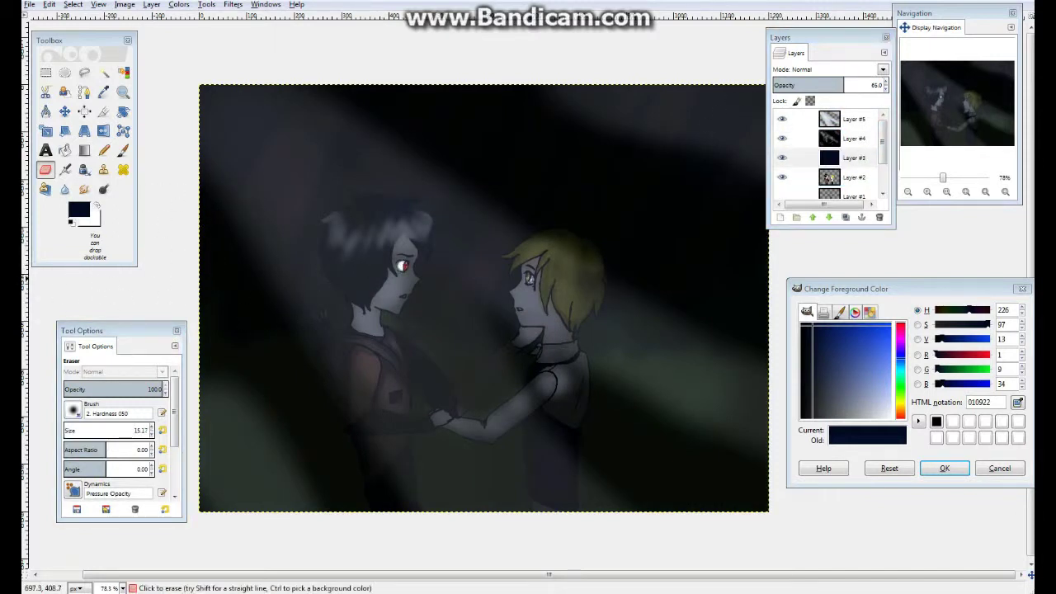
# Step: Erase Layer #3 over both faces and the dark-haired figure's hair highlights with the eraser at size 73.17 and opacity 51
pyautogui.click(154, 388)
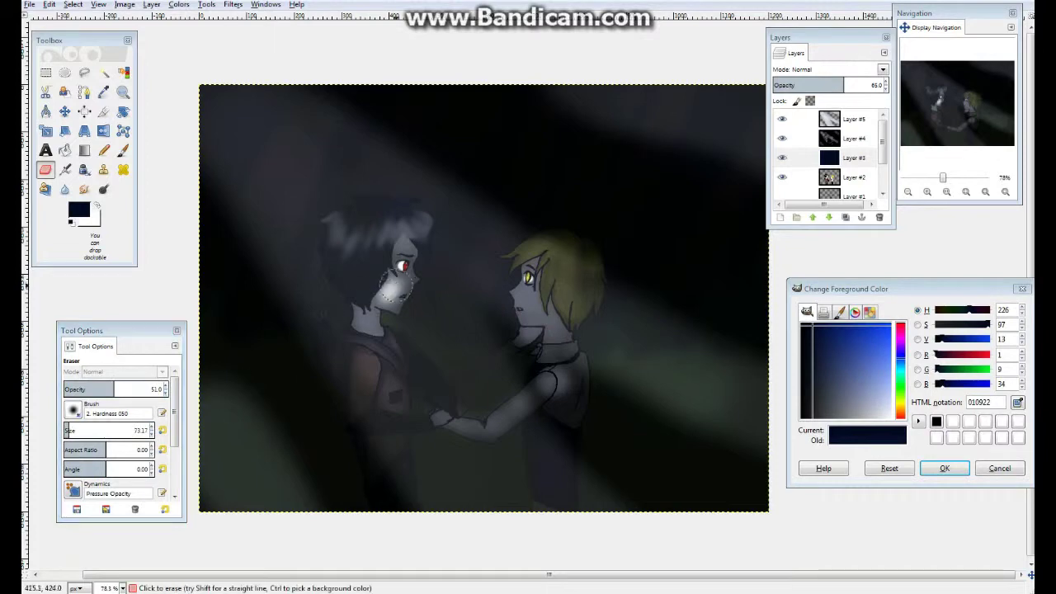
pyautogui.moveTo(392, 292); pyautogui.dragTo(392, 230)
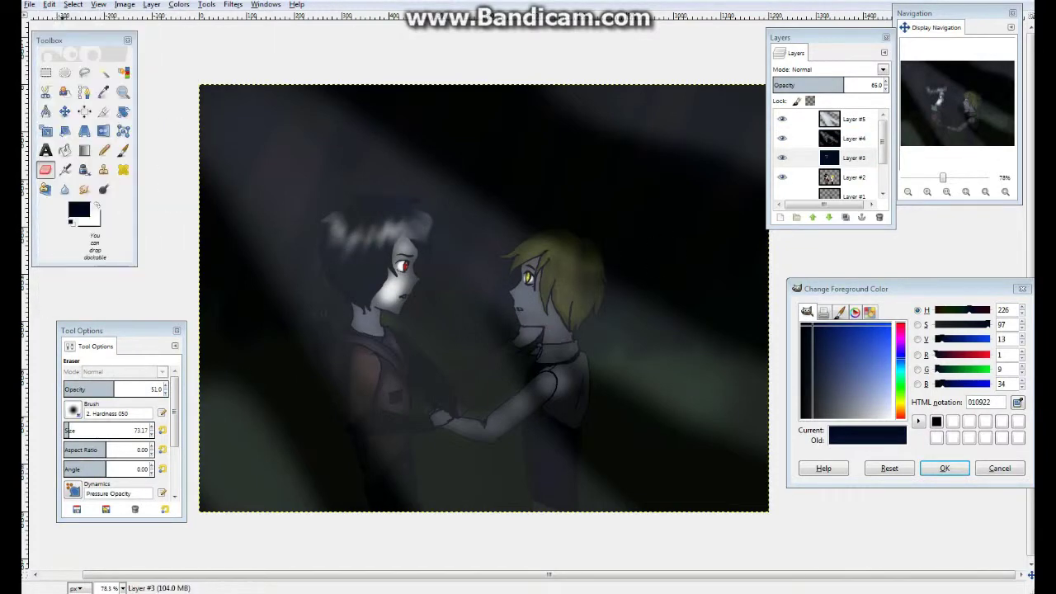
pyautogui.press('m')
pyautogui.hotkey('shift', 'e')
pyautogui.moveTo(528, 305); pyautogui.dragTo(557, 340)
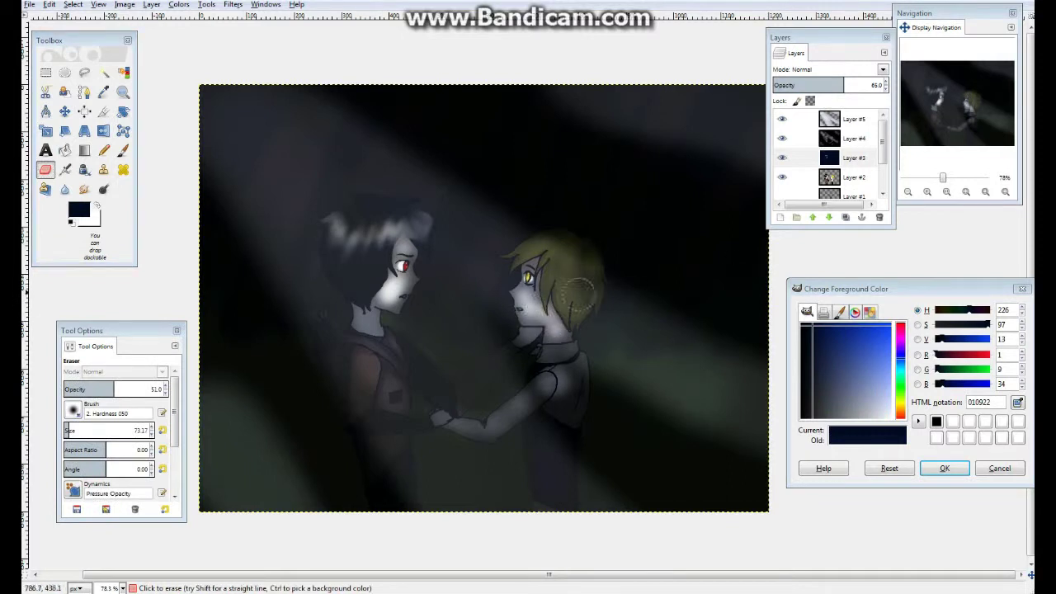
# Step: Toggle Layer #4's visibility to compare the image with and without it, and try its opacity at 79 and 100
pyautogui.click(850, 138)
pyautogui.click(782, 138)
pyautogui.click(782, 138)
pyautogui.click(782, 138)
pyautogui.click(783, 138)
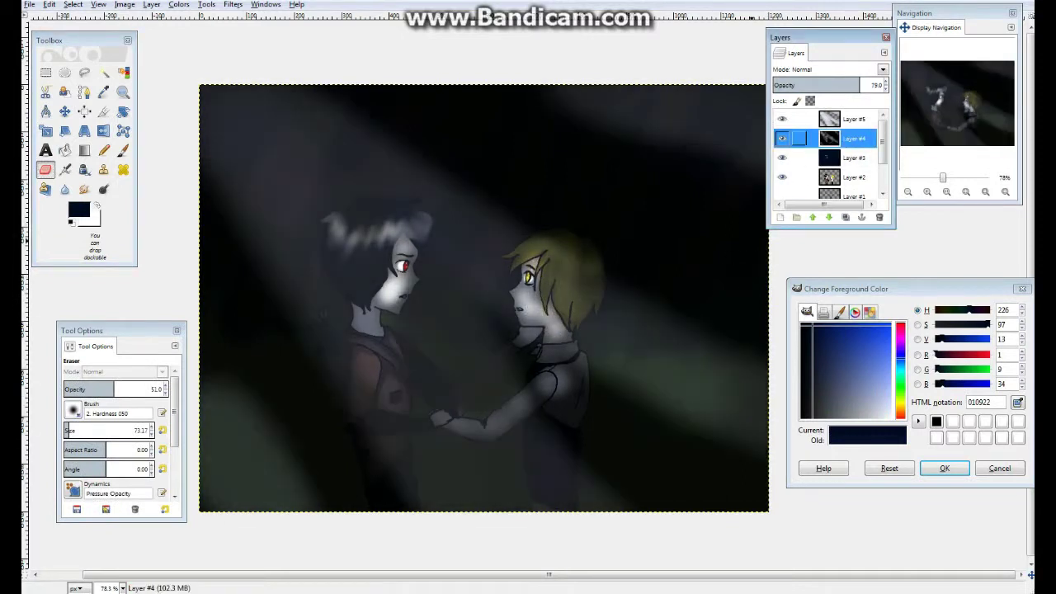
pyautogui.click(782, 138)
pyautogui.click(782, 138)
pyautogui.hotkey('ctrl', 'z')
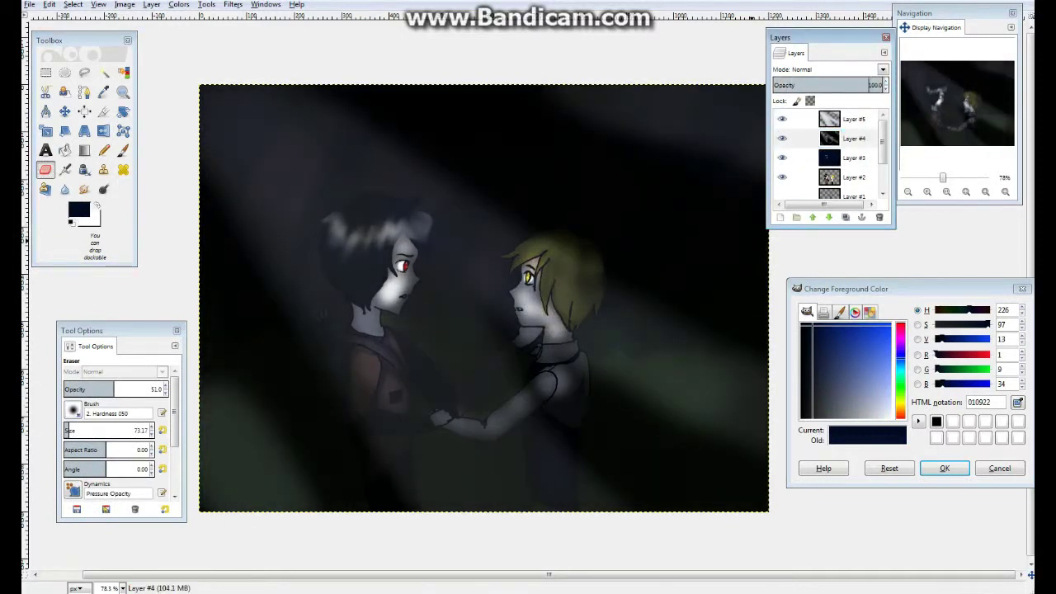
pyautogui.hotkey('ctrl', 'z')
# Step: Try an opacity of 60 on Layer #3 and 94 on Layer #4, with the paintbrush ready in black
pyautogui.click(850, 156)
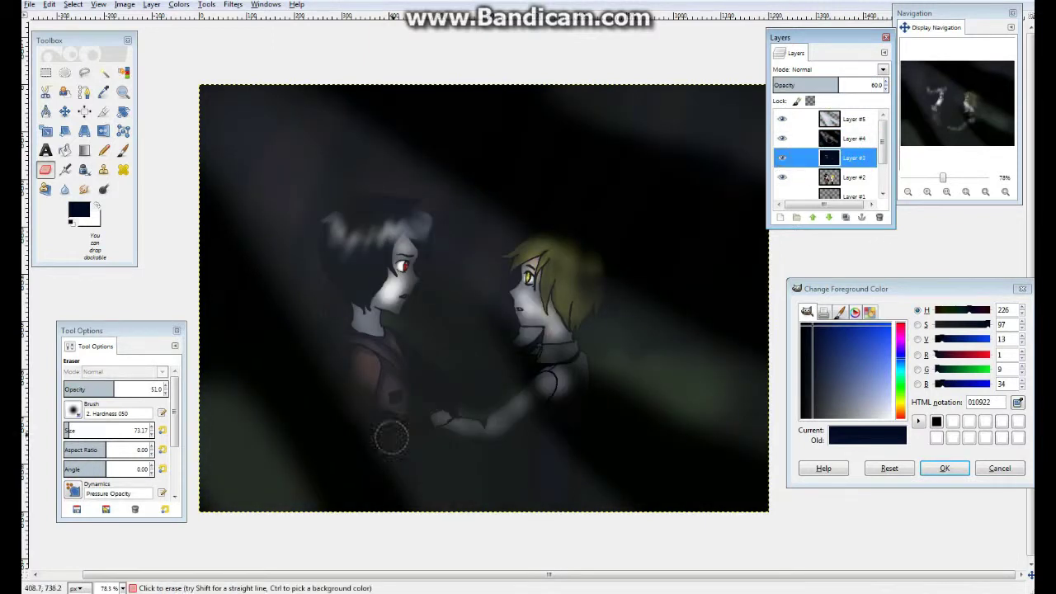
pyautogui.press('Home')
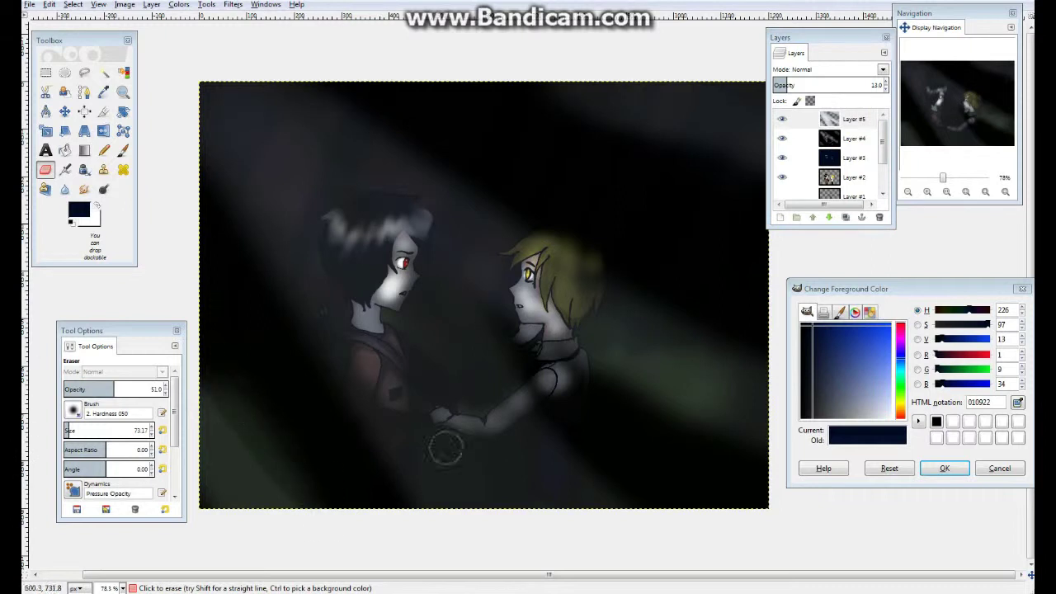
pyautogui.press('pagedown')
pyautogui.press('d')
pyautogui.press('p')
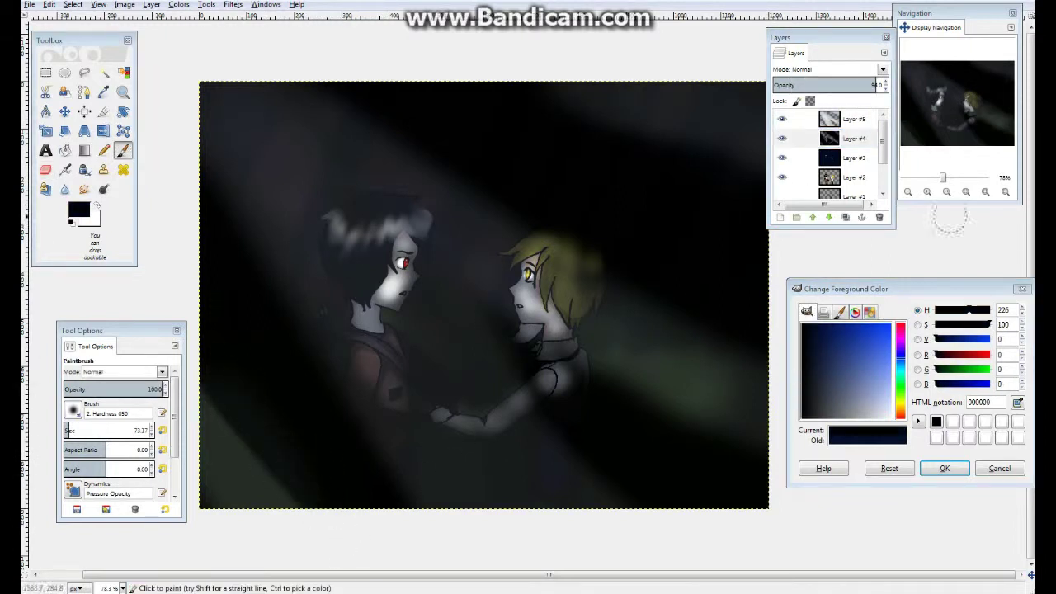
pyautogui.press('pagedown')
pyautogui.press('Home')
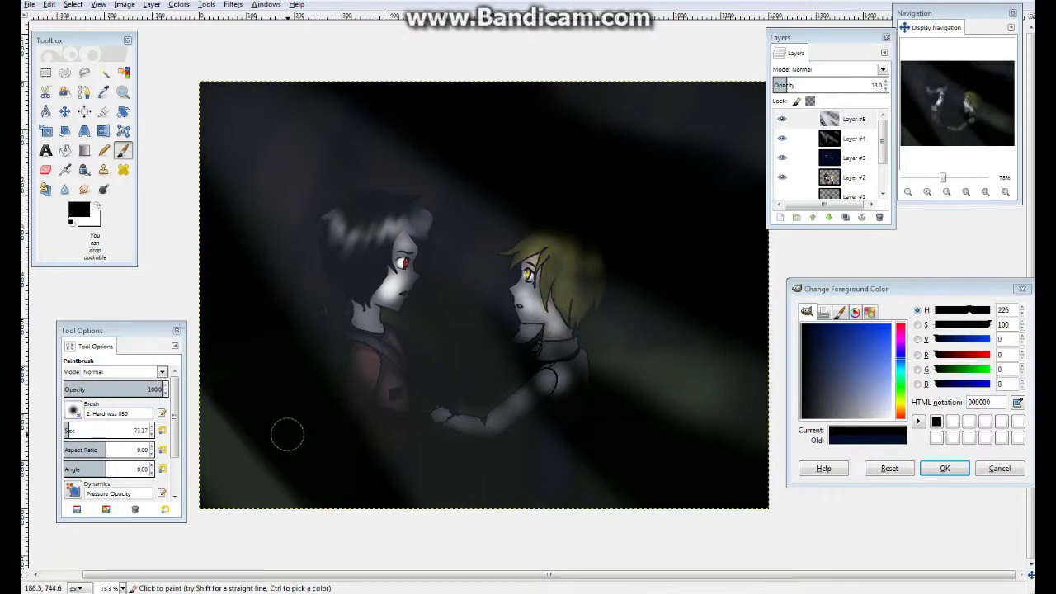
# Step: Set Layer #4's opacity to 87 and lighten its dark areas with the eraser at size 188.17 and opacity 21, undoing the stronger stroke
pyautogui.press('pagedown')
pyautogui.hotkey('shift', 'e')
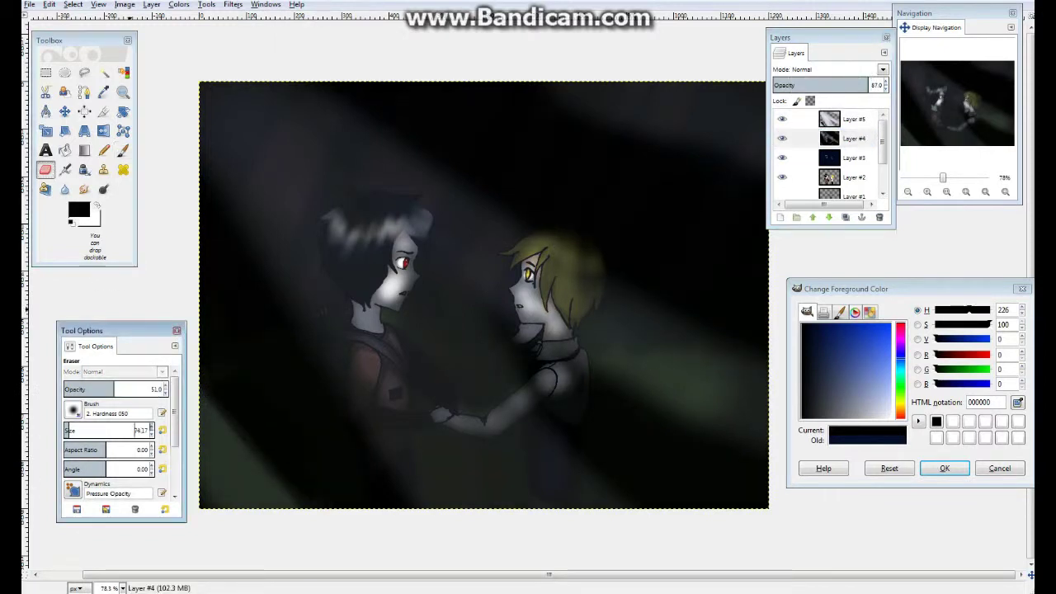
pyautogui.click(49, 4)
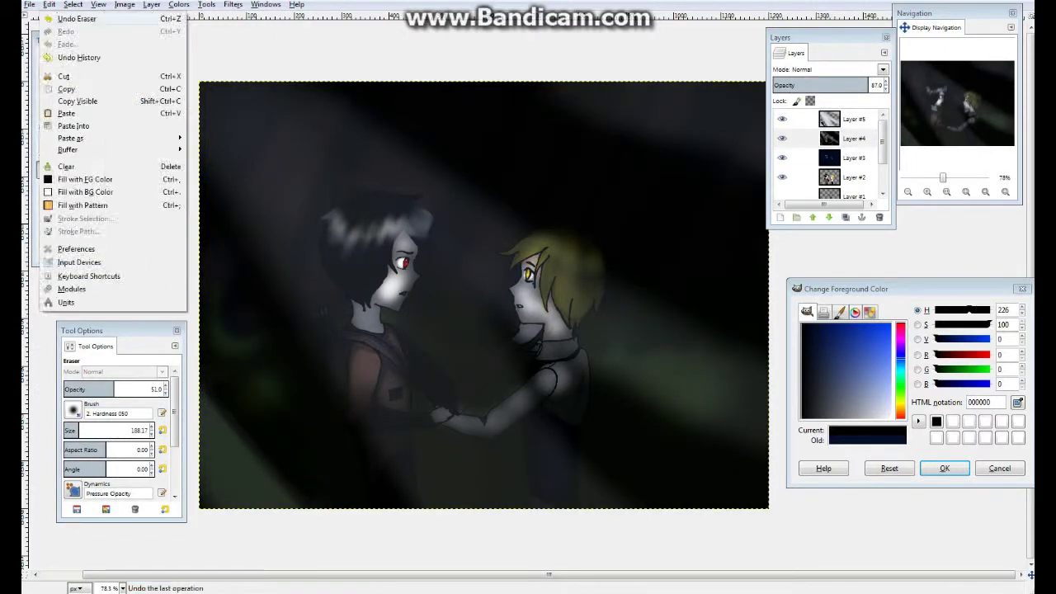
pyautogui.click(66, 18)
pyautogui.click(83, 387)
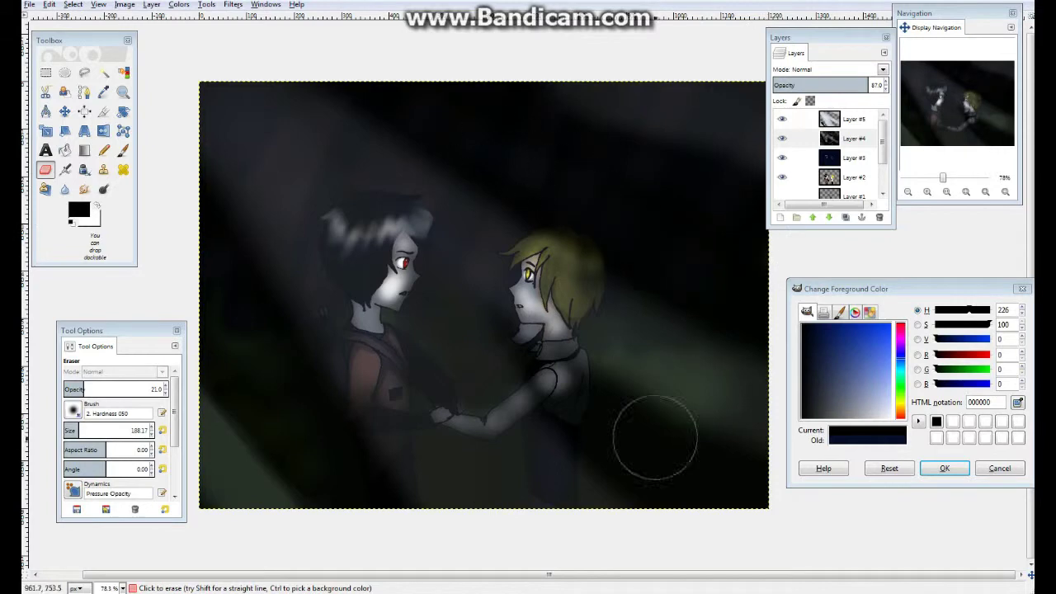
# Step: Hide Layers #4 and #5, show Layer #5 again, and examine its light beams over the forest
pyautogui.click(854, 119)
pyautogui.click(782, 137)
pyautogui.click(782, 119)
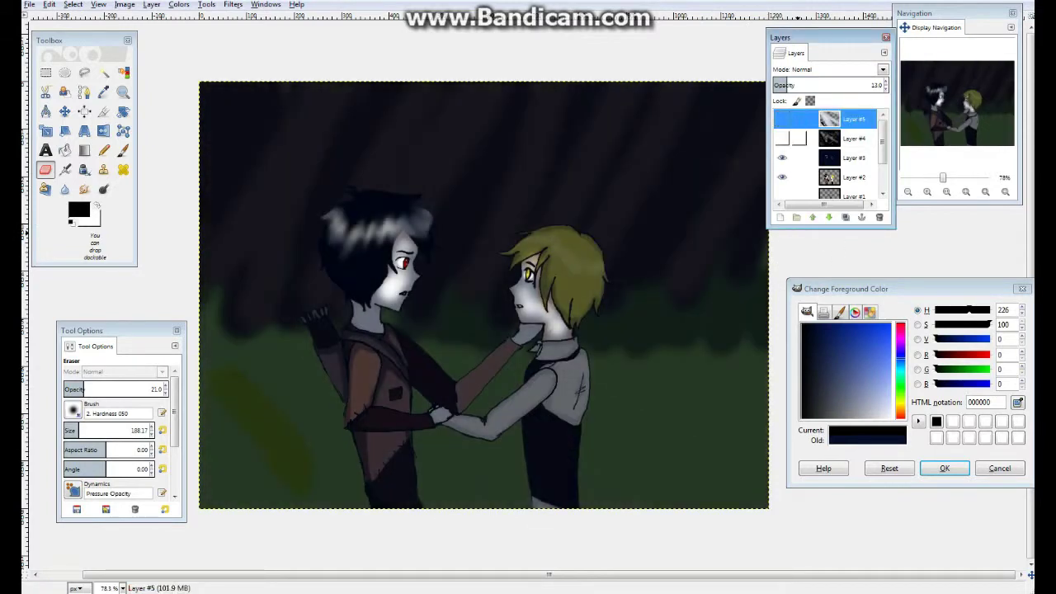
pyautogui.press('n')
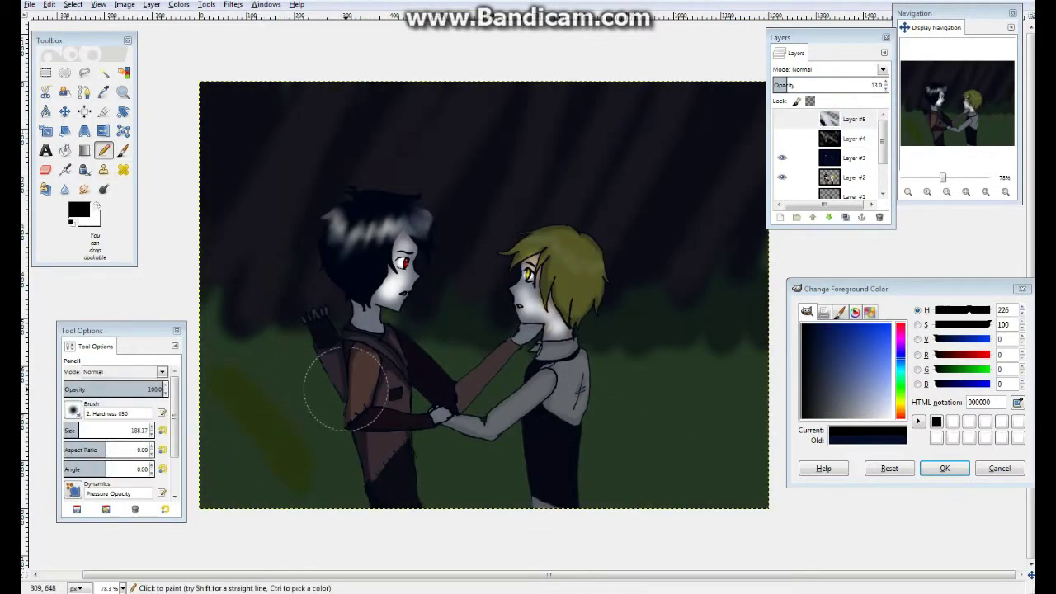
pyautogui.click(783, 118)
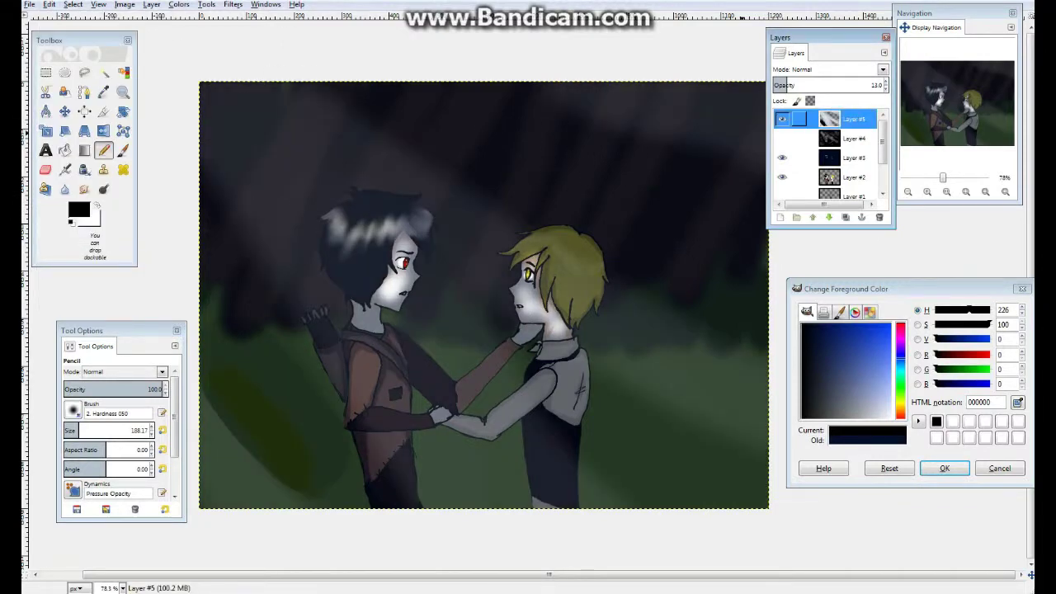
pyautogui.hotkey('shift', 'e')
pyautogui.moveTo(154, 389); pyautogui.dragTo(169, 388)
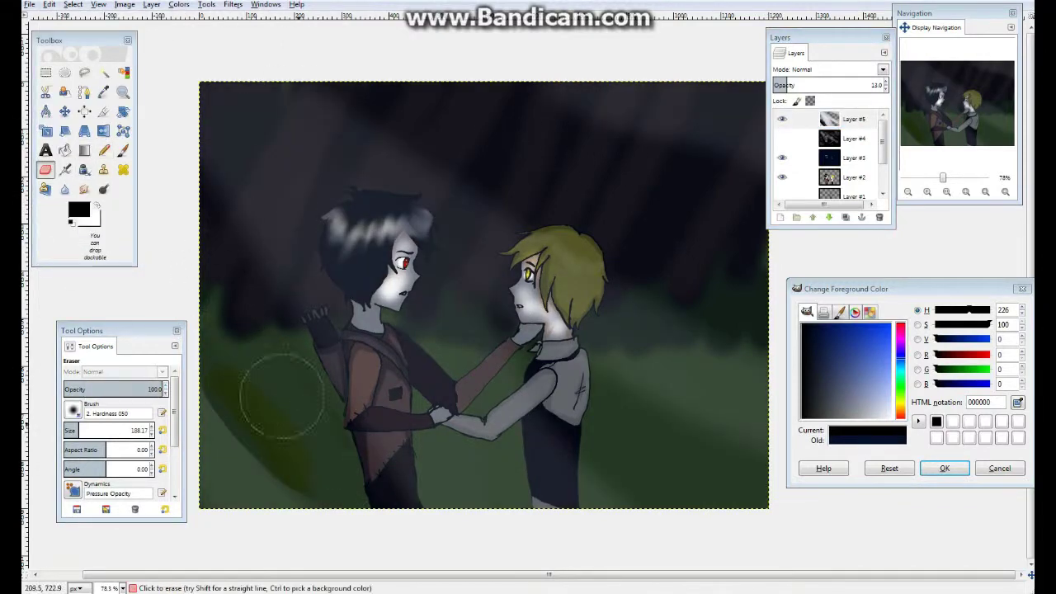
pyautogui.press('p')
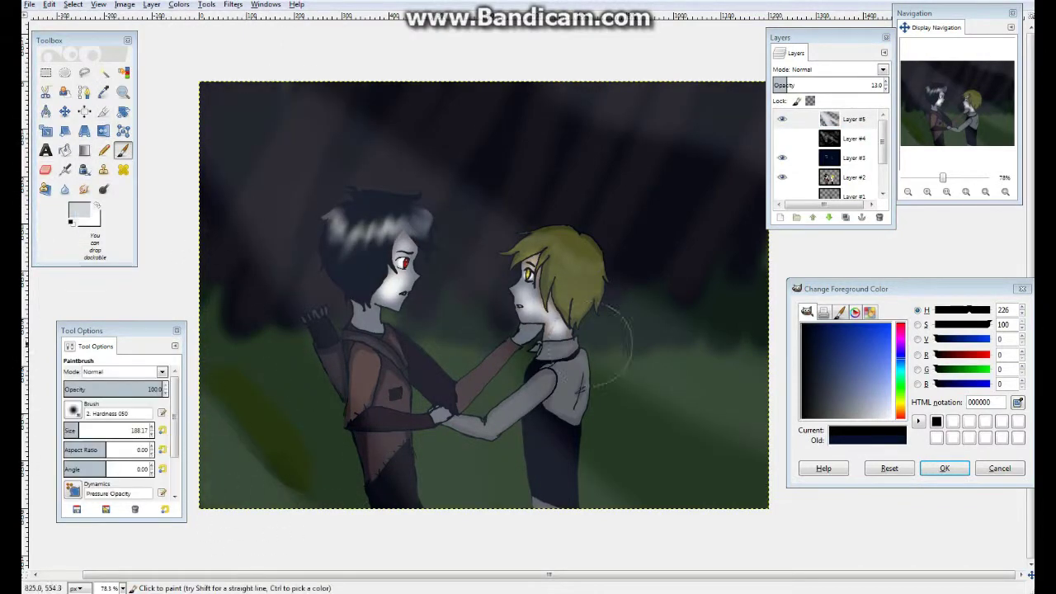
# Step: Sample dark blue for the paintbrush, show all overlays, and set the opacity of Layer #3 to 55 and Layer #5 to 8
pyautogui.click(782, 119)
pyautogui.click(854, 158)
pyautogui.keyDown('ctrl'); pyautogui.click(239, 396); pyautogui.keyUp('ctrl')
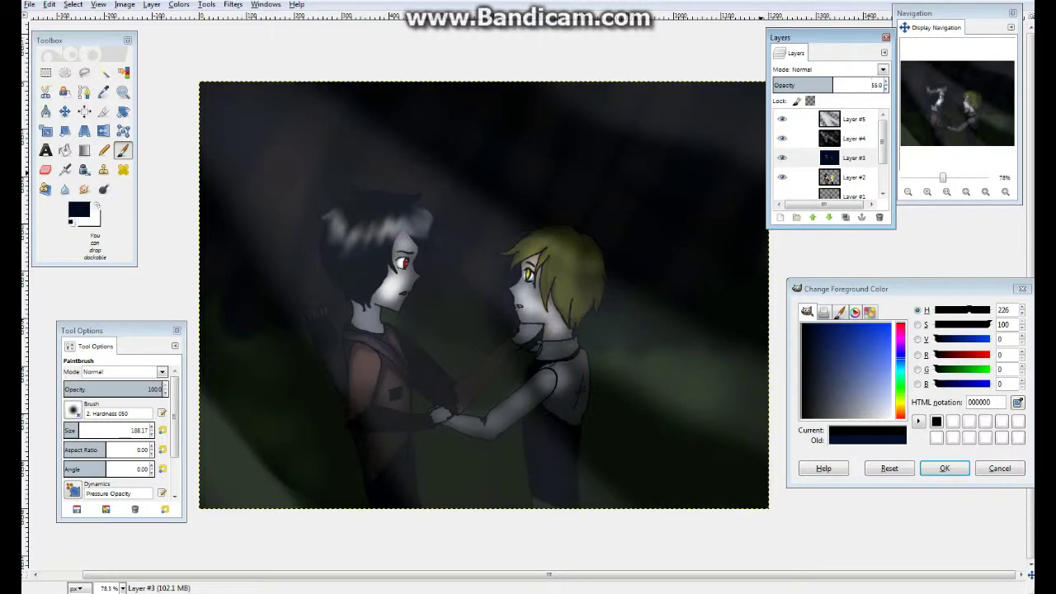
pyautogui.write('5')
pyautogui.press('Return')
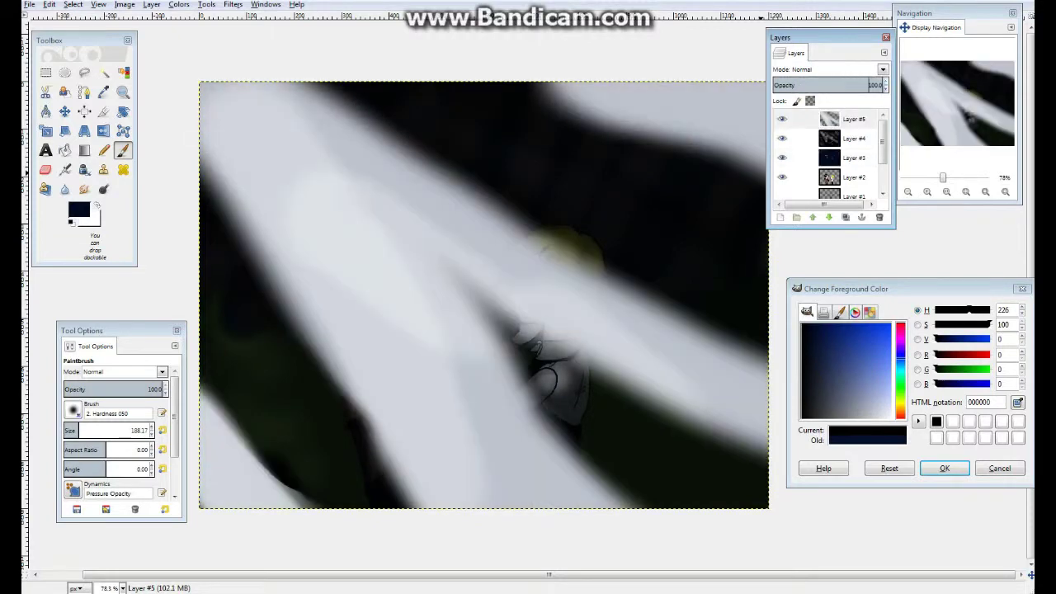
pyautogui.write('8')
pyautogui.press('Return')
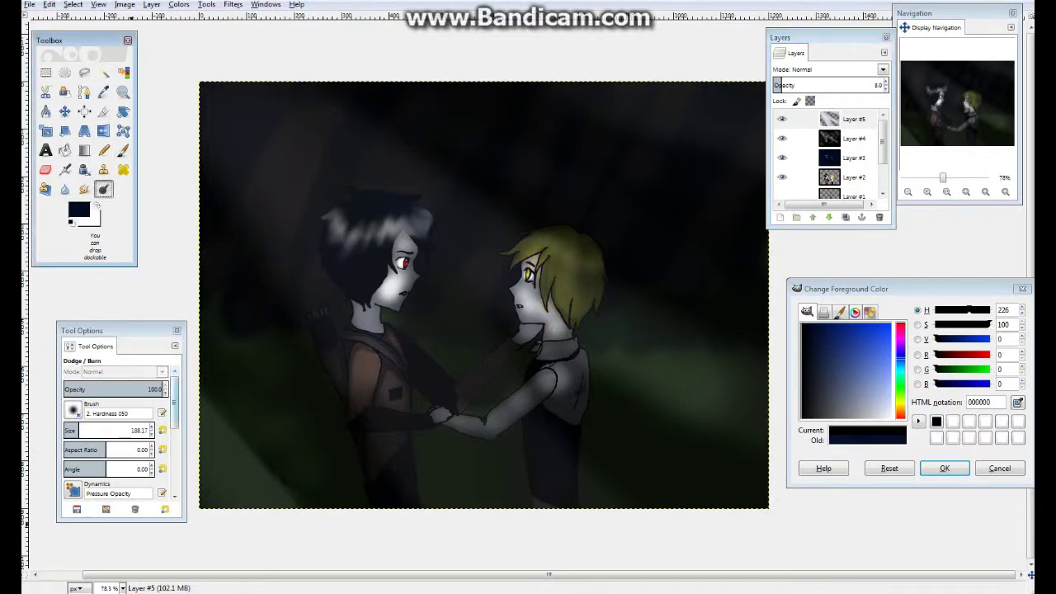
# Step: Set Layer #4's opacity to 74 and activate the Dodge/Burn tool
pyautogui.click(854, 138)
pyautogui.press('m')
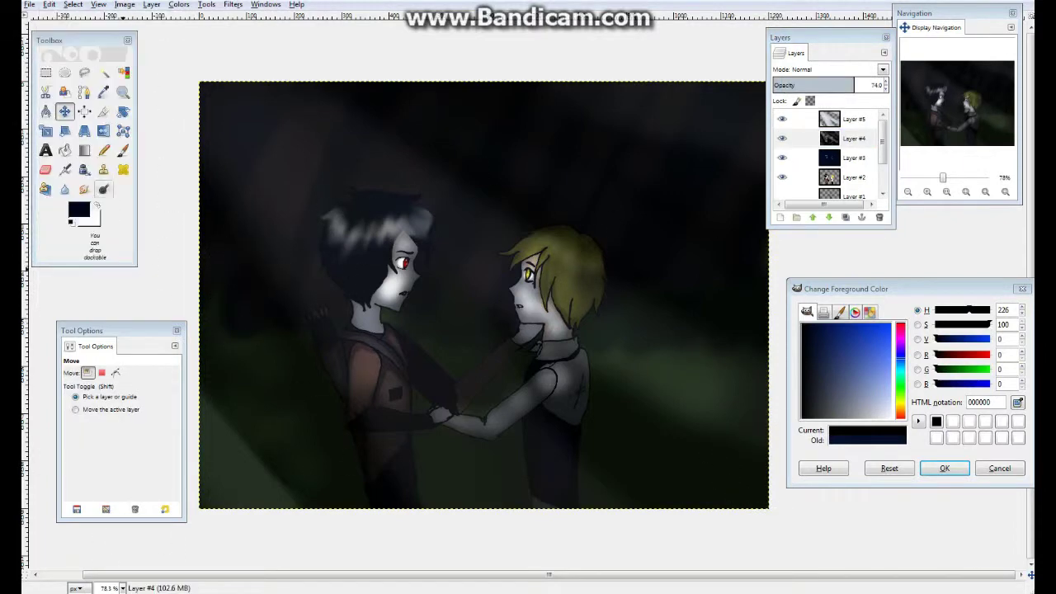
pyautogui.click(104, 189)
# Step: Toggle the visibility of individual layers to examine what each contributes to the picture
pyautogui.click(782, 195)
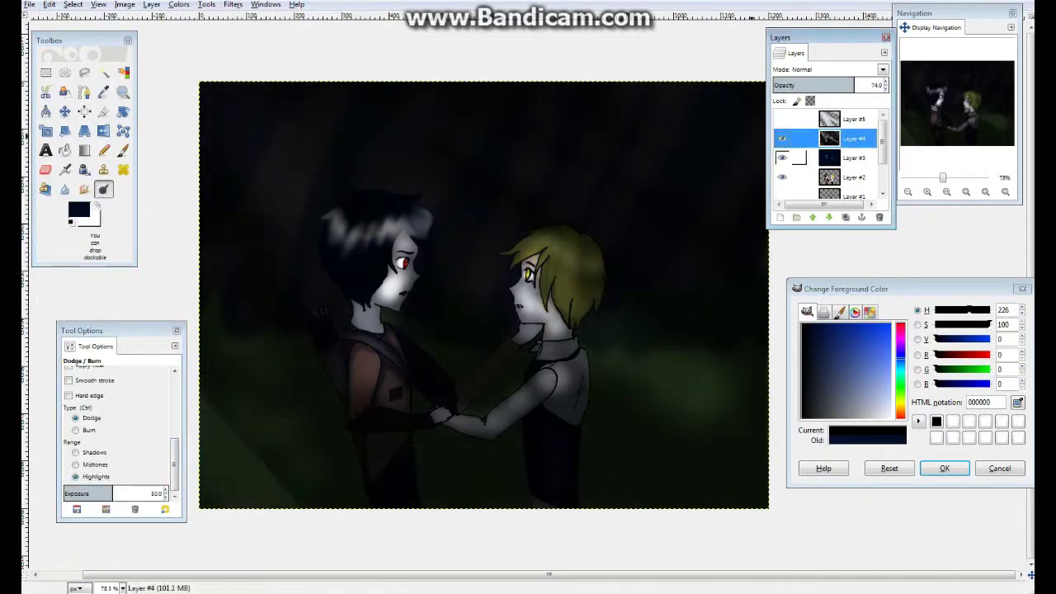
pyautogui.click(782, 177)
pyautogui.click(782, 157)
pyautogui.click(782, 177)
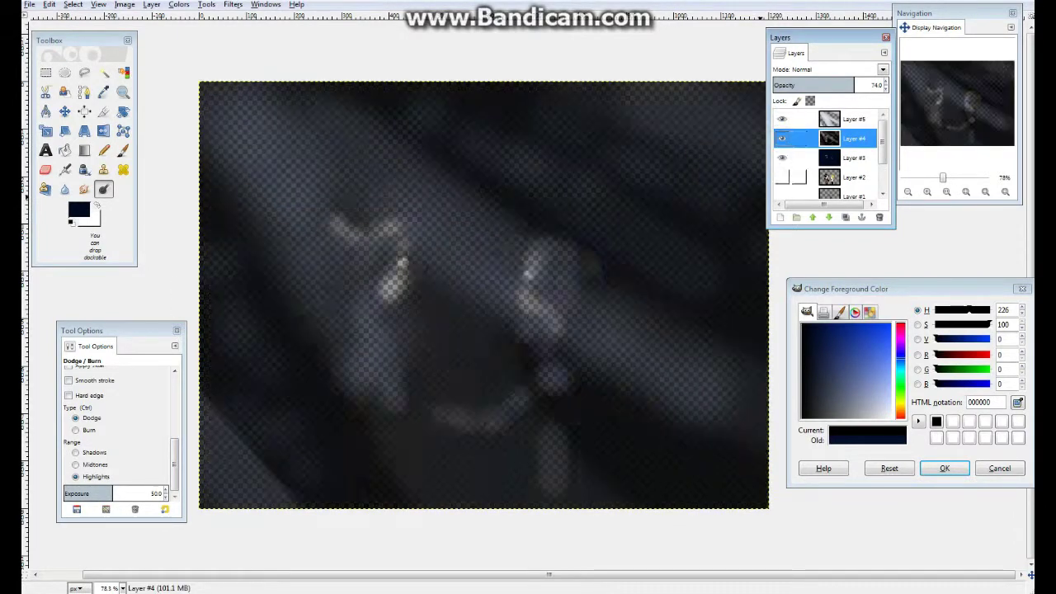
# Step: Delete the hidden Layer #1 and the other hidden layer directly above the background
pyautogui.scroll(-2, 830, 157)
pyautogui.click(783, 189)
pyautogui.click(782, 169)
pyautogui.rightClick(835, 140)
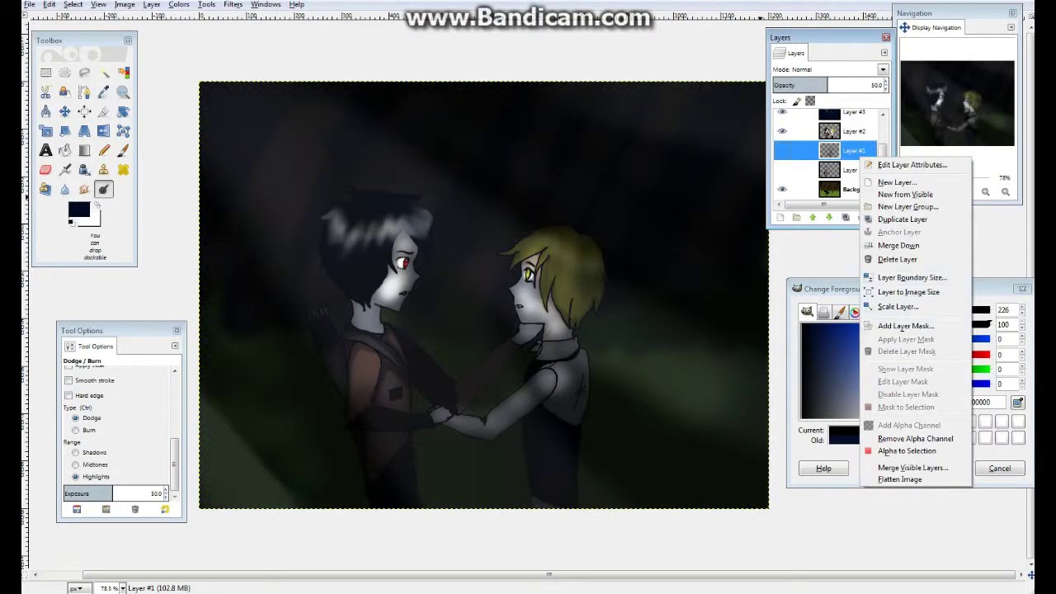
pyautogui.click(862, 176)
pyautogui.press('Return')
# Step: Paint soft white spots on Layer #5 around the figures with the paintbrush at opacity 54, and sample grey a2a2a2
pyautogui.press('x')
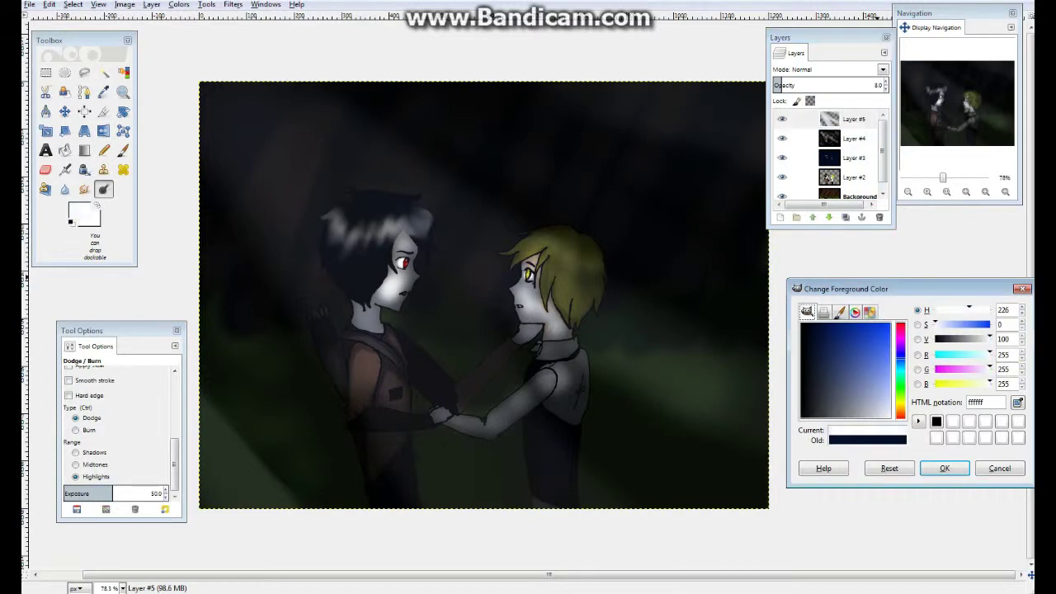
pyautogui.press('p')
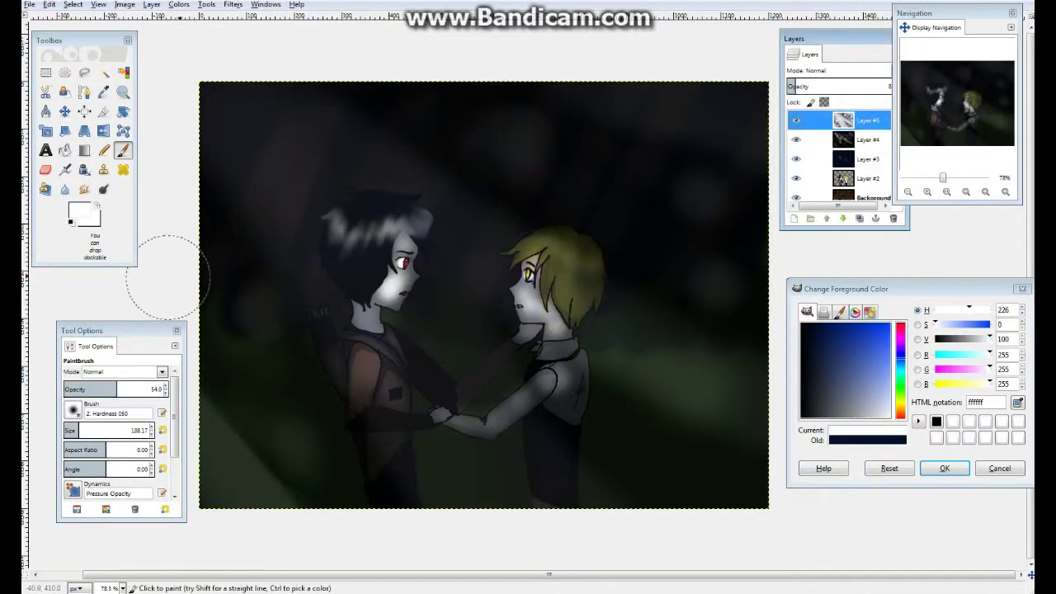
pyautogui.keyDown('ctrl'); pyautogui.click(272, 306); pyautogui.keyUp('ctrl')
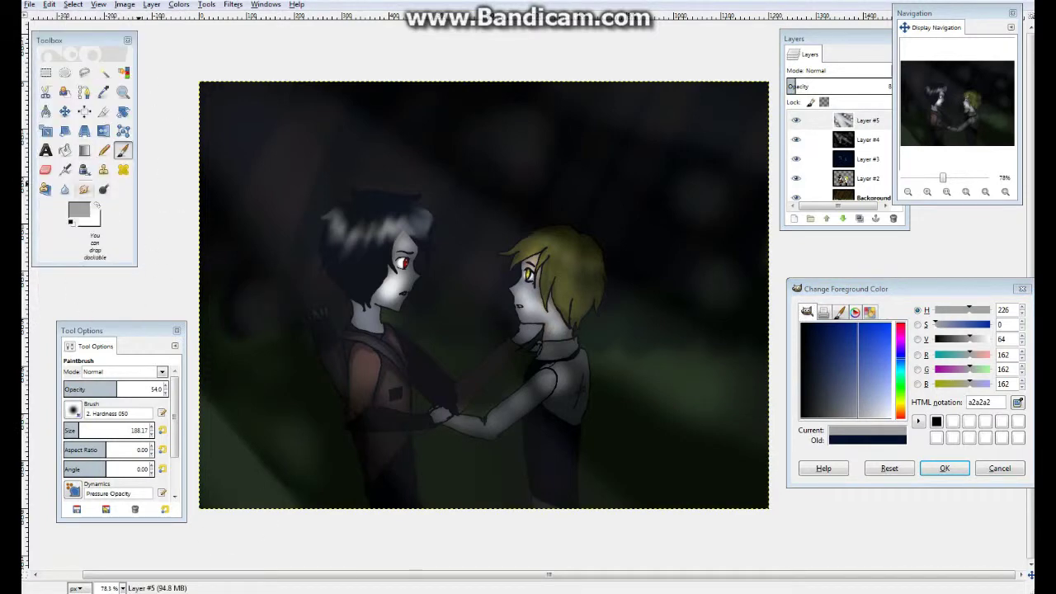
# Step: Try the pencil at opacity 100 with the Sparks and Sponge 02 brushes on Layer #5
pyautogui.press('.')
pyautogui.click(49, 4)
pyautogui.click(104, 149)
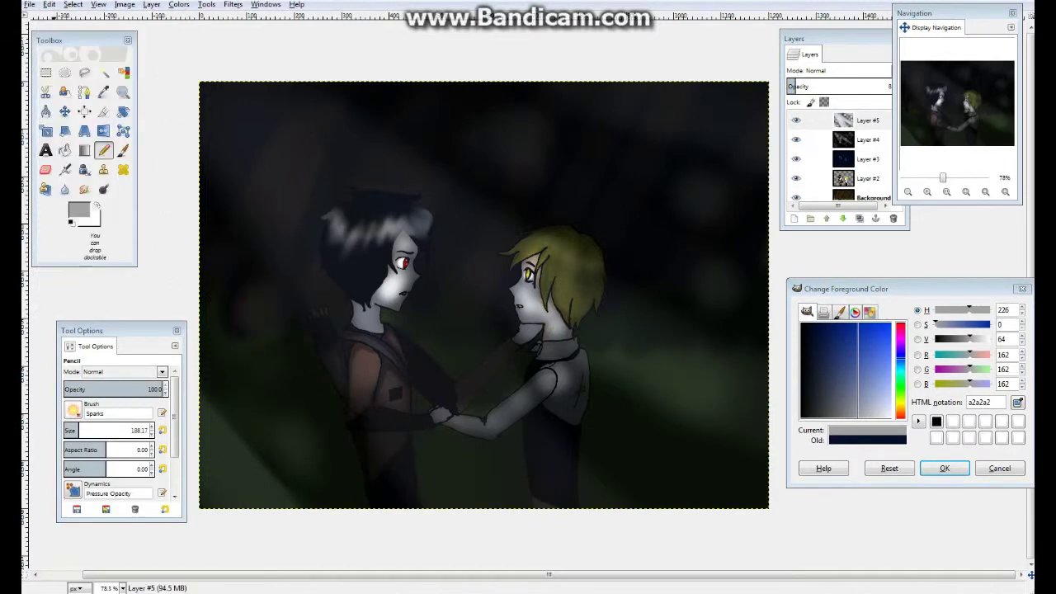
pyautogui.click(73, 410)
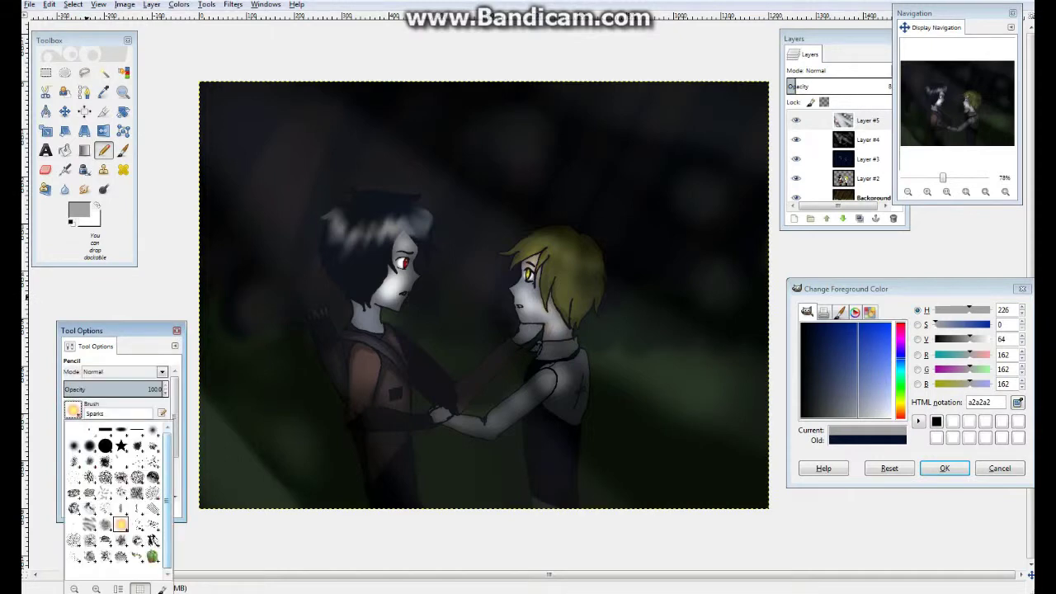
pyautogui.click(93, 528)
pyautogui.click(73, 410)
pyautogui.click(93, 530)
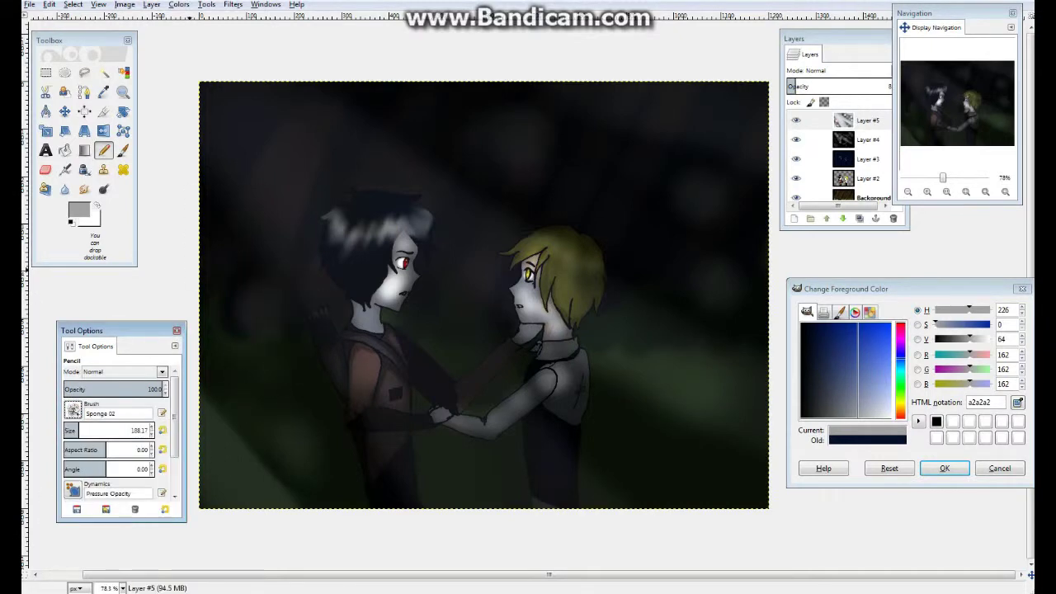
# Step: Try painting foliage texture beside the dark-haired figure on Layer #5 with the Grass brush, first in grey a2a2a2 and again in white
pyautogui.click(74, 410)
pyautogui.click(123, 495)
pyautogui.moveTo(212, 432)
pyautogui.mouseDown()
pyautogui.moveTo(255, 342)
pyautogui.moveTo(404, 350)
pyautogui.mouseUp()
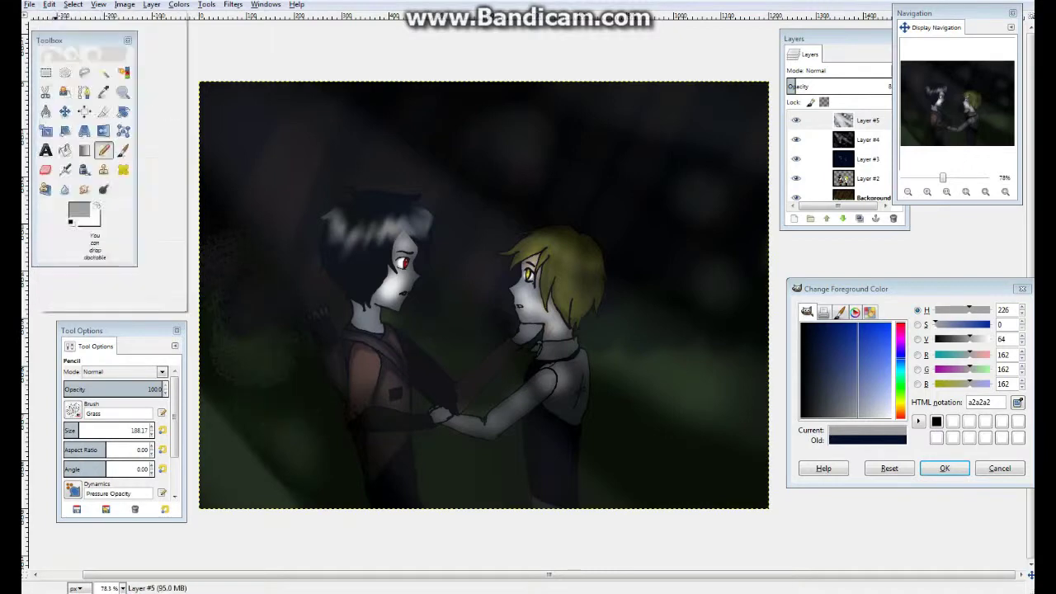
pyautogui.press('x')
pyautogui.moveTo(272, 317); pyautogui.dragTo(259, 290)
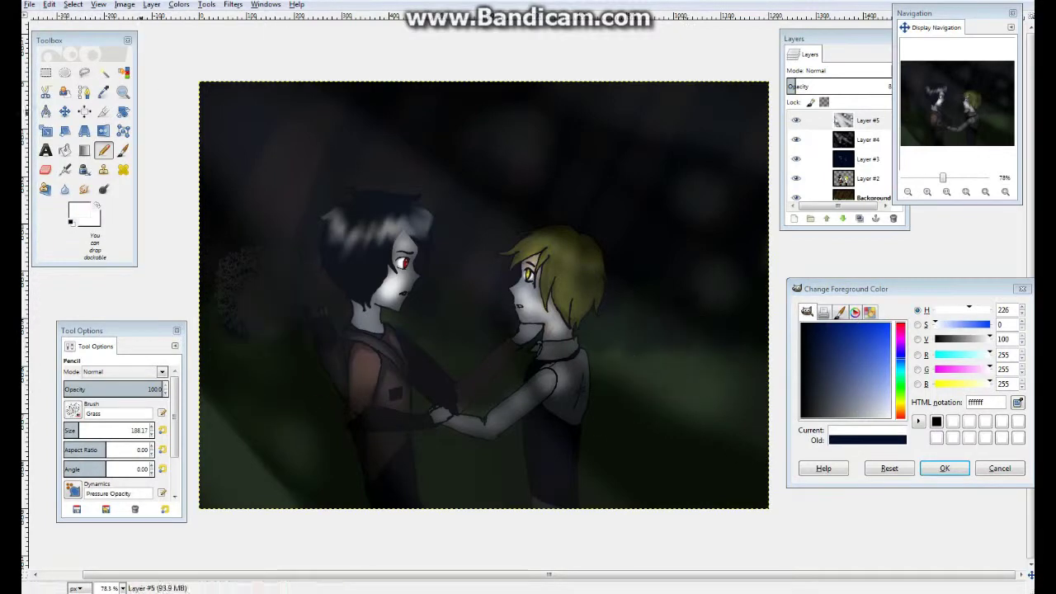
# Step: Try the Cell 01 and Chalk 03 brushes in white on Layer #5 behind the figures, and undo the strokes
pyautogui.click(74, 410)
pyautogui.click(90, 462)
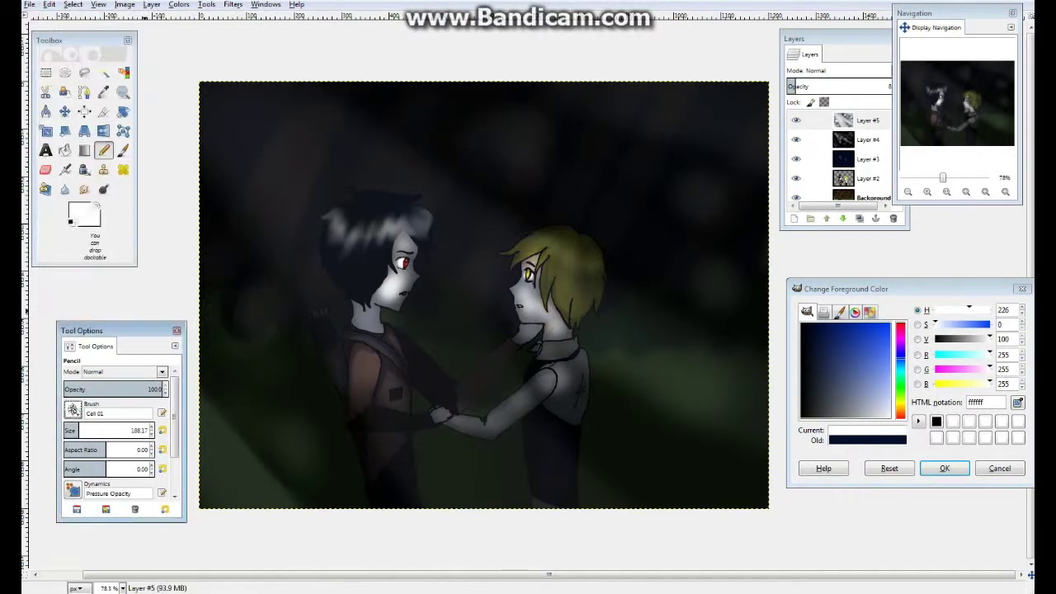
pyautogui.click(74, 410)
pyautogui.click(124, 462)
pyautogui.moveTo(524, 149)
pyautogui.mouseDown()
pyautogui.moveTo(495, 184)
pyautogui.moveTo(714, 241)
pyautogui.mouseUp()
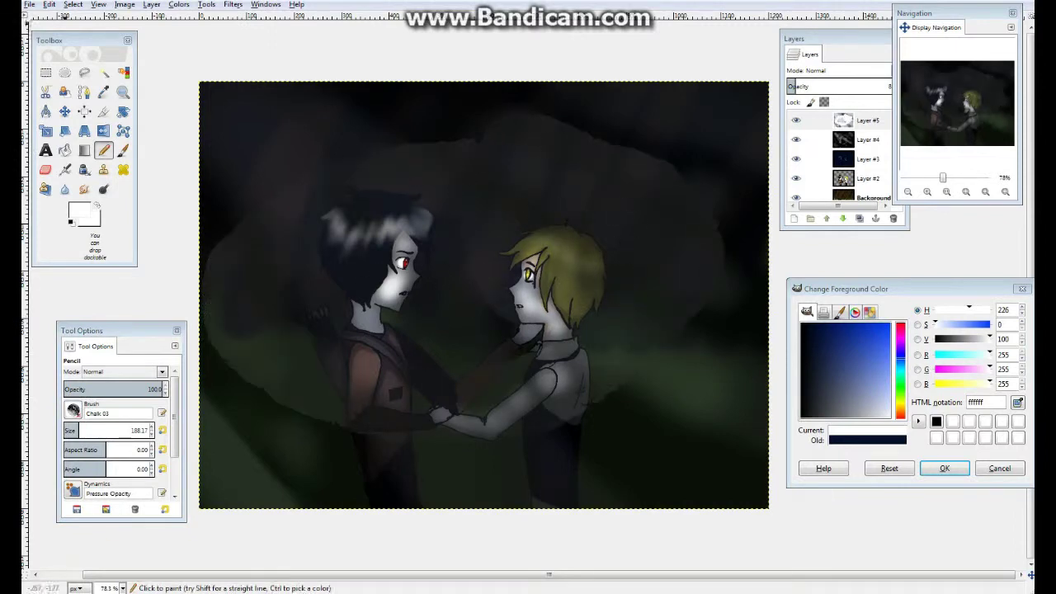
pyautogui.hotkey('ctrl', 'z')
pyautogui.click(49, 4)
pyautogui.click(57, 17)
pyautogui.hotkey('ctrl', 'z')
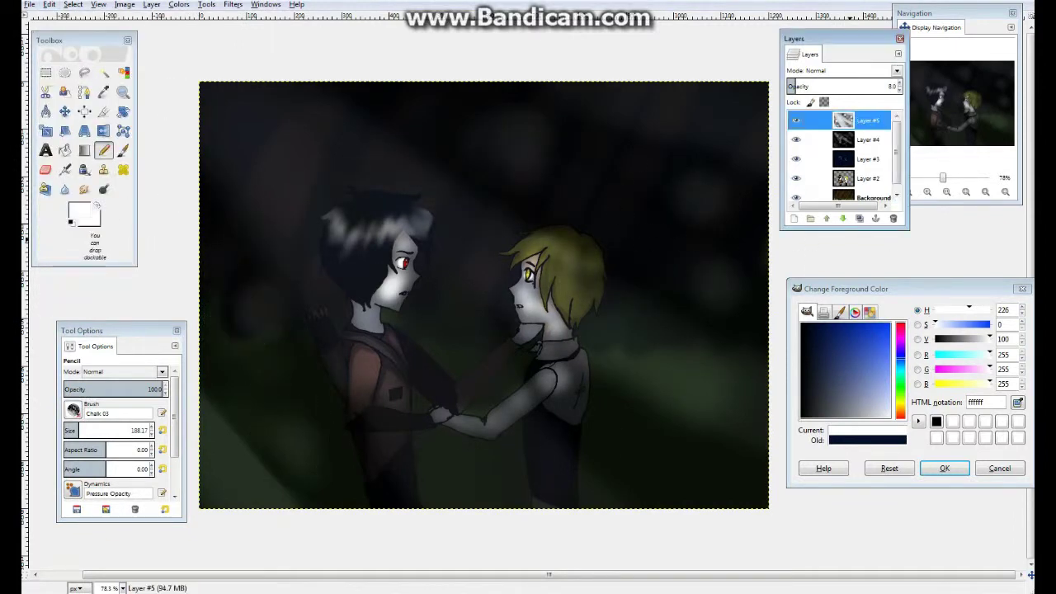
# Step: Try a Chalk 03 pencil mark beside the dark-haired figure on Layer #5, and undo back to the layer's full opacity
pyautogui.click(264, 312)
pyautogui.click(48, 5)
pyautogui.click(77, 18)
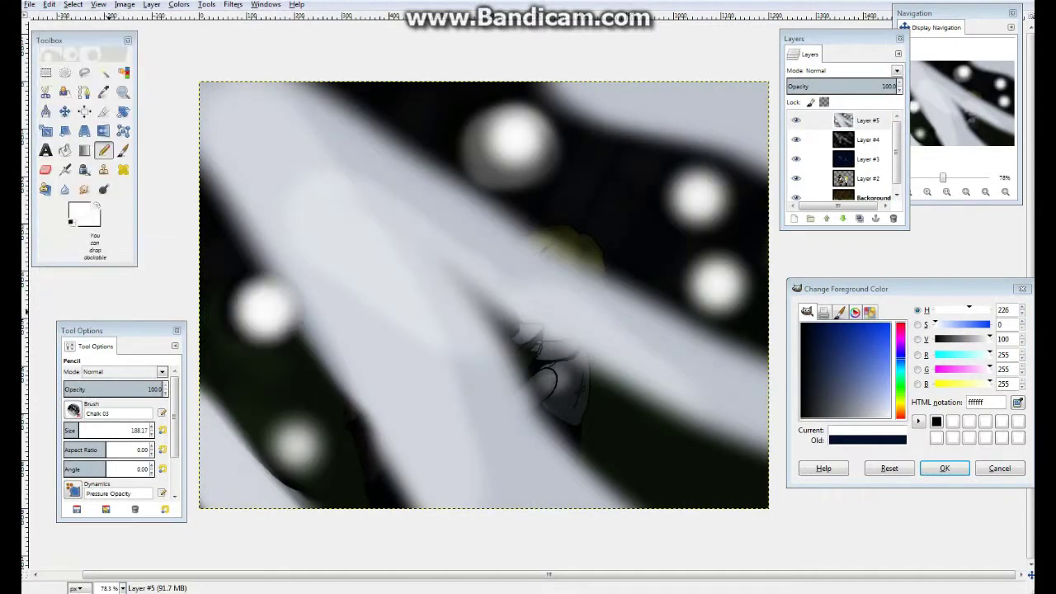
# Step: Airbrush glowing yellow centres into the white light spots on Layer #5 with the Sparks brush, reducing its size to 150.17
pyautogui.click(73, 410)
pyautogui.click(124, 495)
pyautogui.click(260, 301)
pyautogui.click(48, 4)
pyautogui.click(76, 19)
pyautogui.press('a')
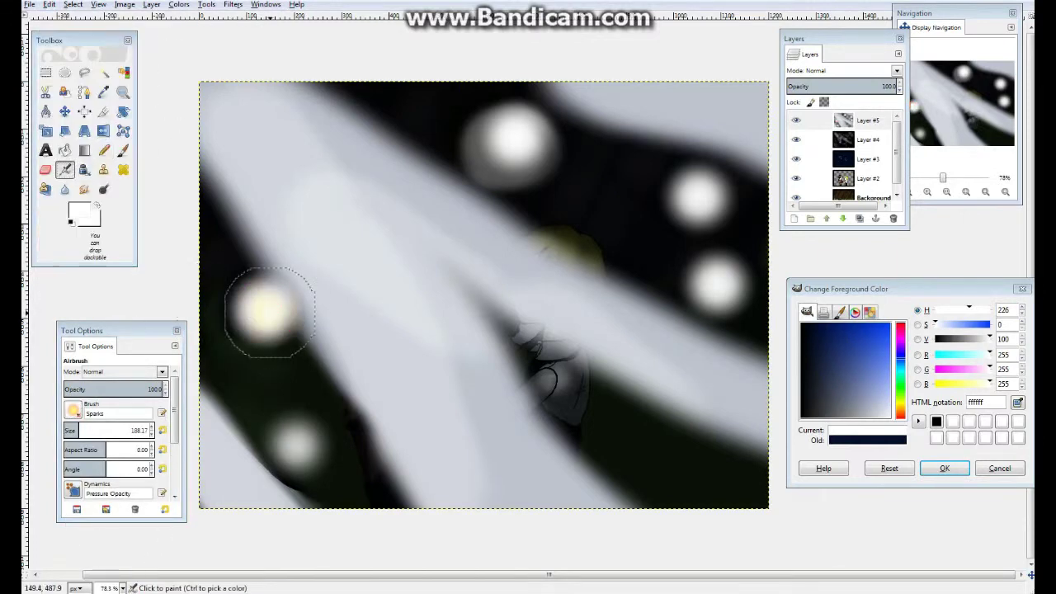
pyautogui.press('[')
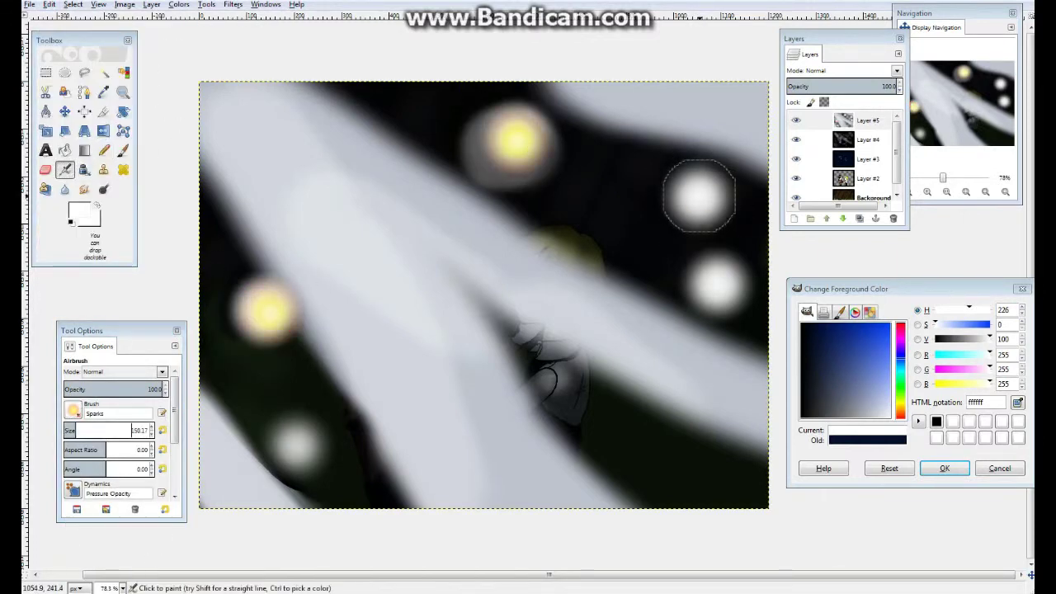
# Step: Dodge sparkling white highlights along the diagonal light beams and the corner beams on Layer #5 with the Sparks brush
pyautogui.hotkey('shift', 'd')
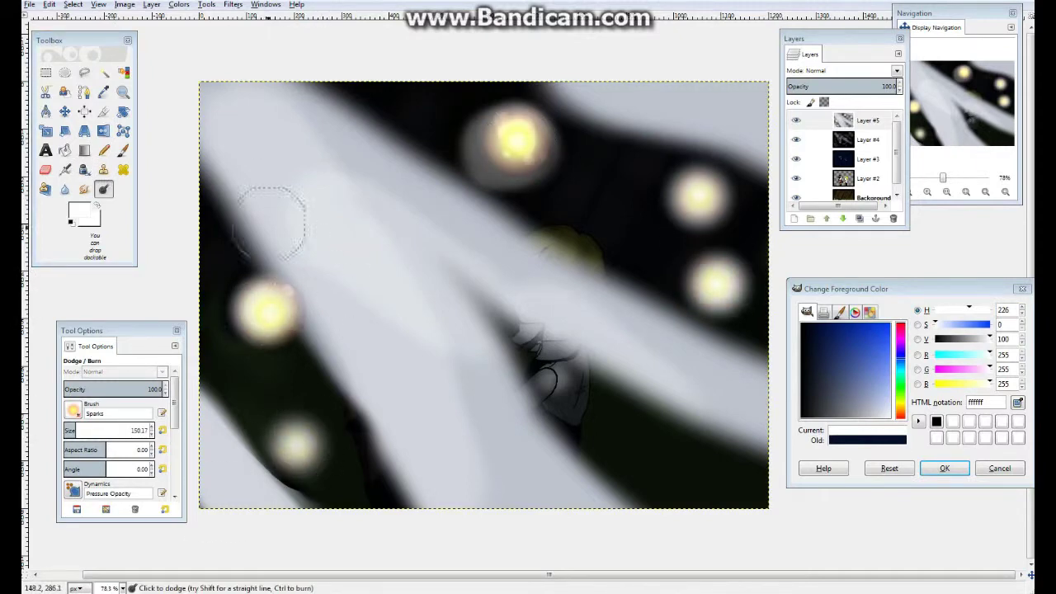
pyautogui.moveTo(270, 221); pyautogui.dragTo(388, 413)
pyautogui.moveTo(372, 198); pyautogui.dragTo(685, 412)
pyautogui.moveTo(627, 99); pyautogui.dragTo(759, 149)
pyautogui.moveTo(214, 495); pyautogui.dragTo(281, 429)
# Step: Compare different opacities for Layer #5, set it to 13, and select Layer #4
pyautogui.click(848, 85)
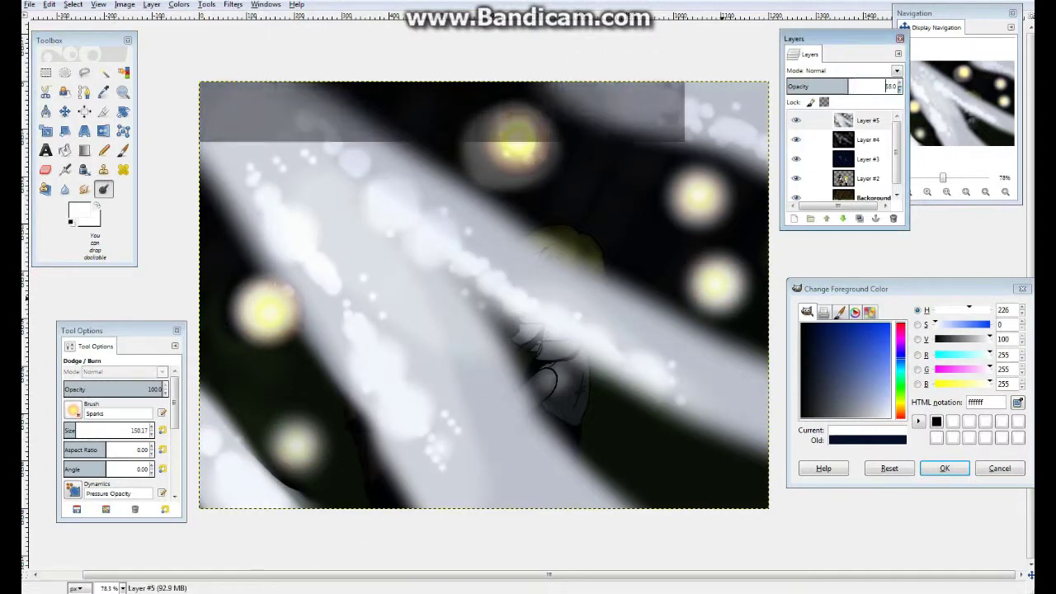
pyautogui.write('74')
pyautogui.press('Return')
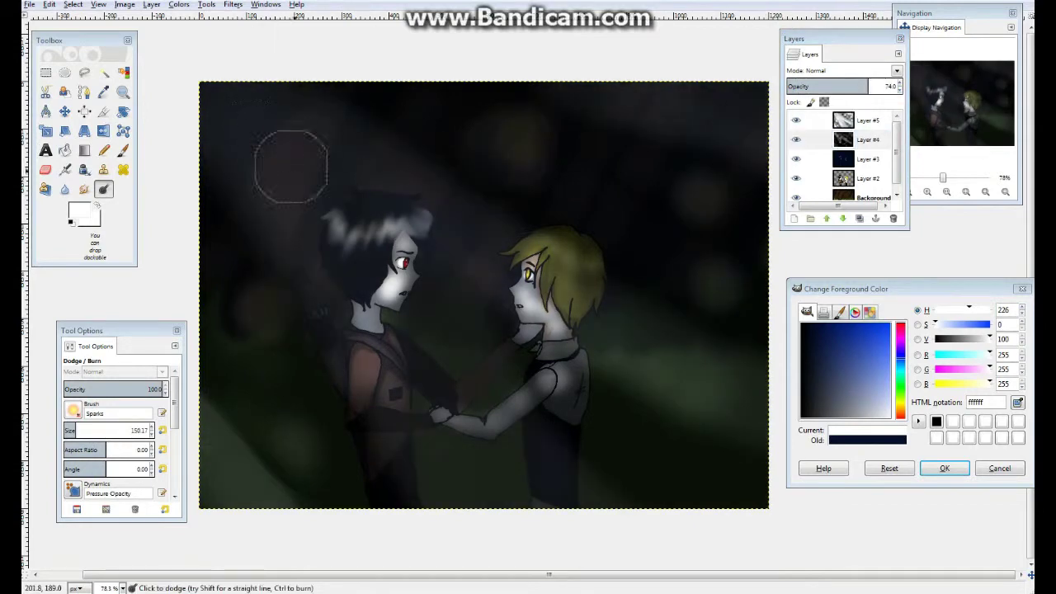
pyautogui.click(858, 120)
pyautogui.moveTo(866, 86); pyautogui.dragTo(898, 86)
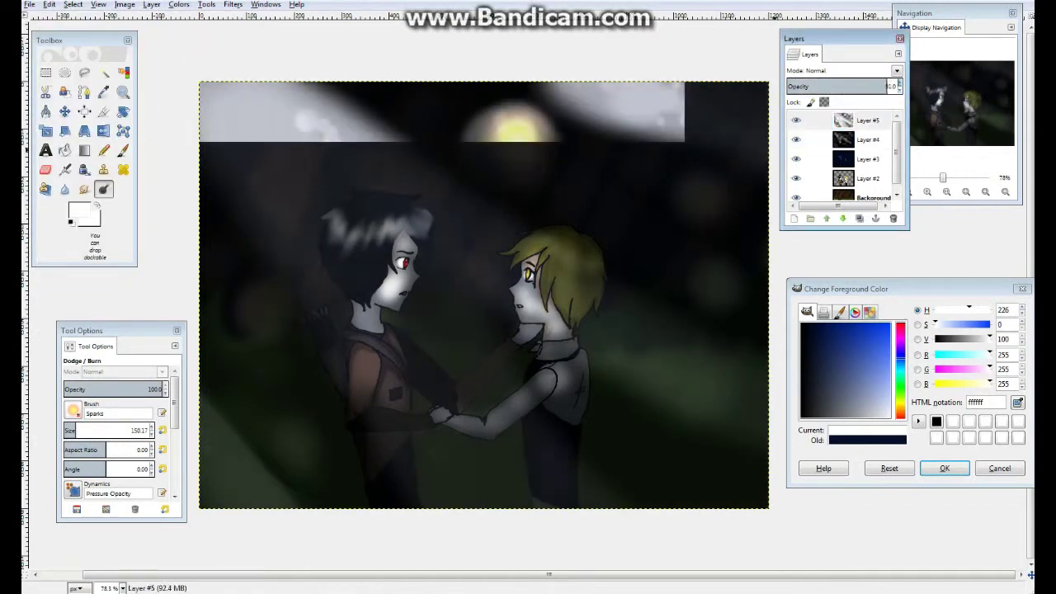
pyautogui.write('100')
pyautogui.press('Return')
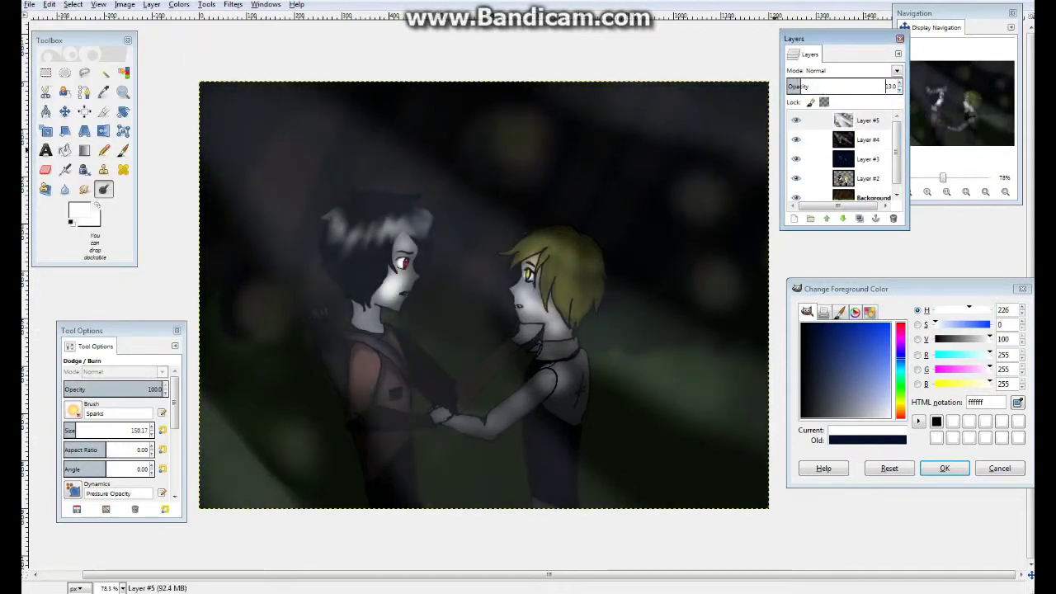
pyautogui.click(858, 139)
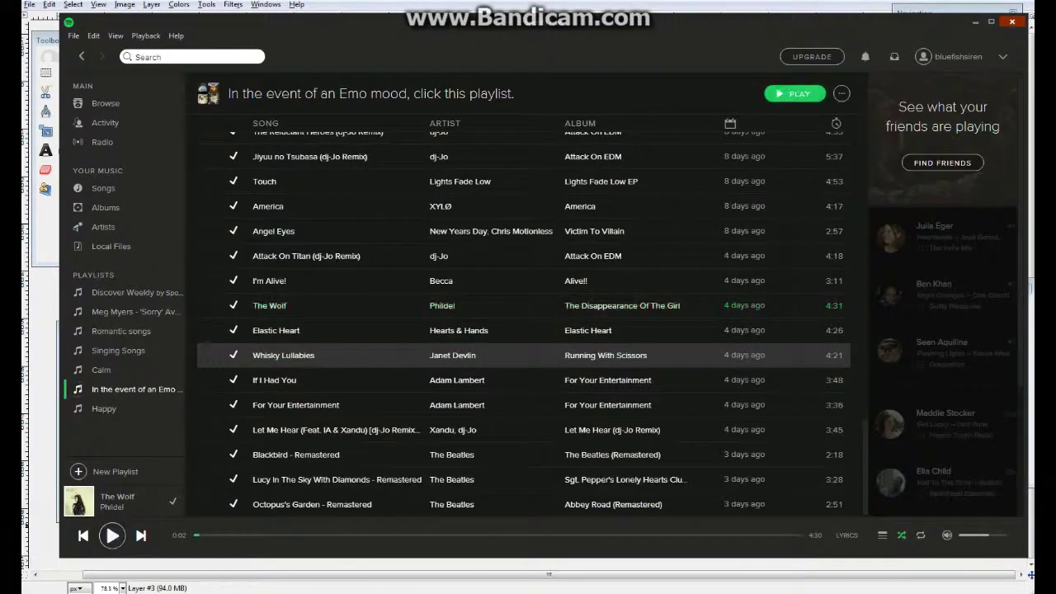